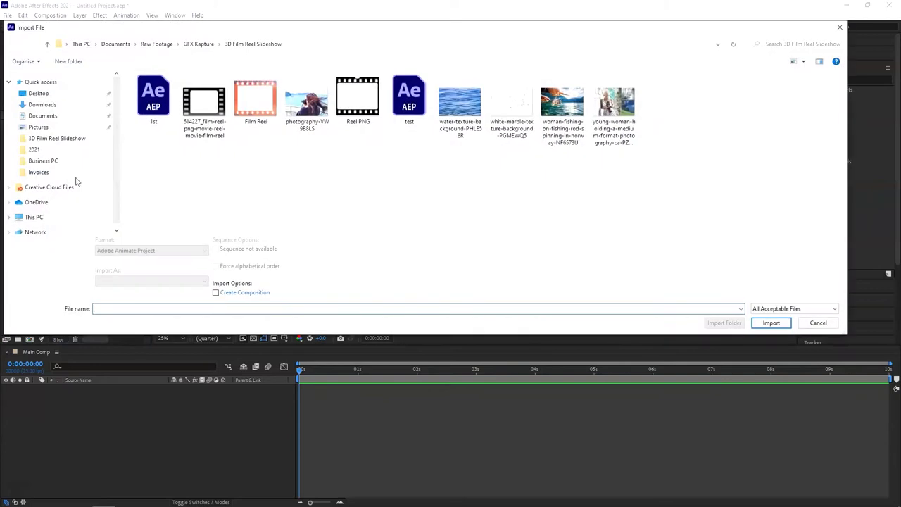
# Import Film Reel and the photography, white-marble-texture, woman-fishing and young-woman images as footage
pyautogui.click(263, 101)
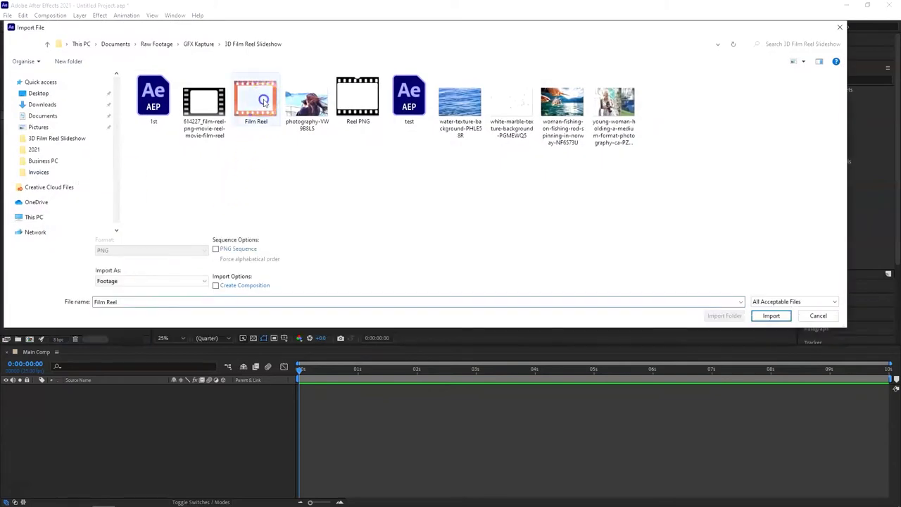
pyautogui.keyDown('ctrl'); pyautogui.click(325, 106); pyautogui.keyUp('ctrl')
pyautogui.keyDown('ctrl'); pyautogui.click(512, 106); pyautogui.keyUp('ctrl')
pyautogui.keyDown('ctrl'); pyautogui.click(562, 102); pyautogui.keyUp('ctrl')
pyautogui.keyDown('ctrl'); pyautogui.click(614, 102); pyautogui.keyUp('ctrl')
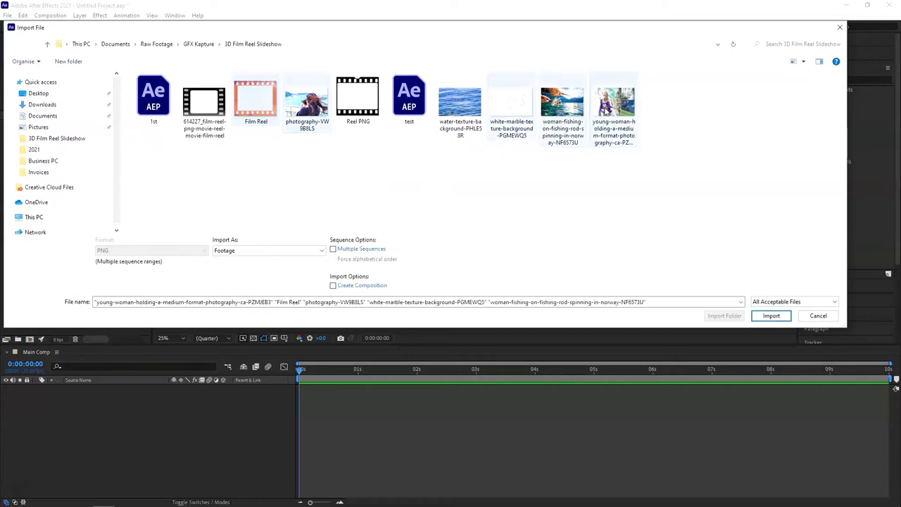
pyautogui.click(771, 315)
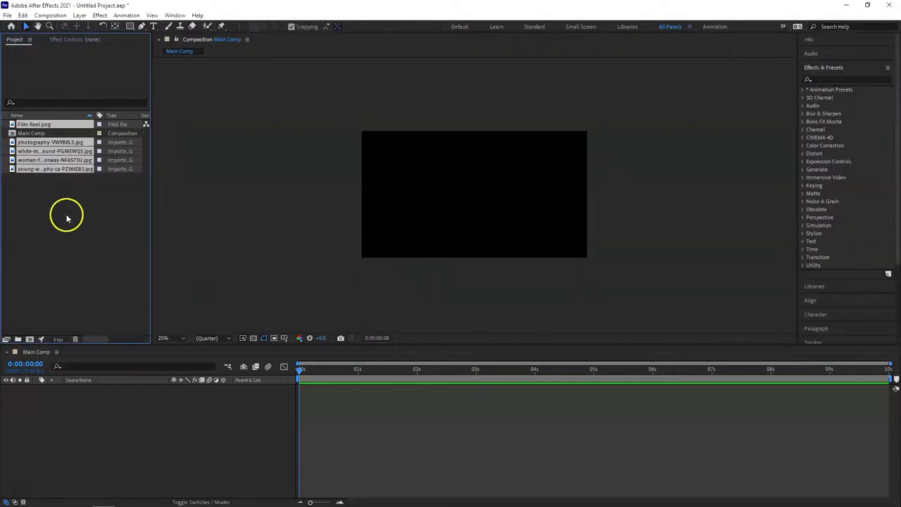
pyautogui.click(124, 224)
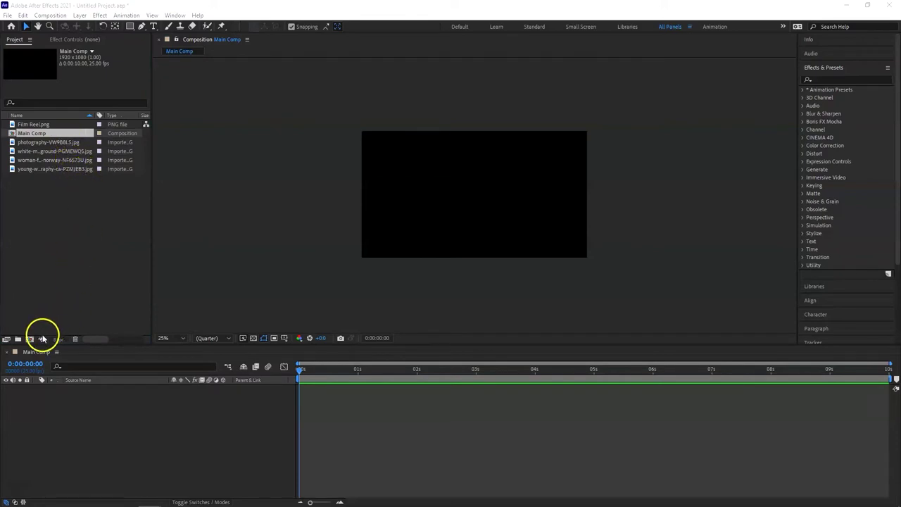
# Create a new composition with a width of 3800 px and a height of 1080 px
pyautogui.click(30, 339)
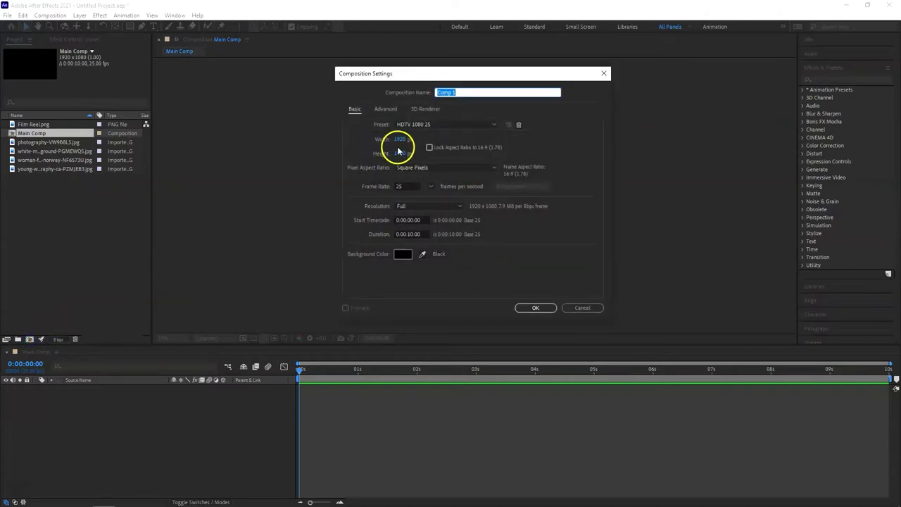
pyautogui.click(400, 141)
pyautogui.write('3800')
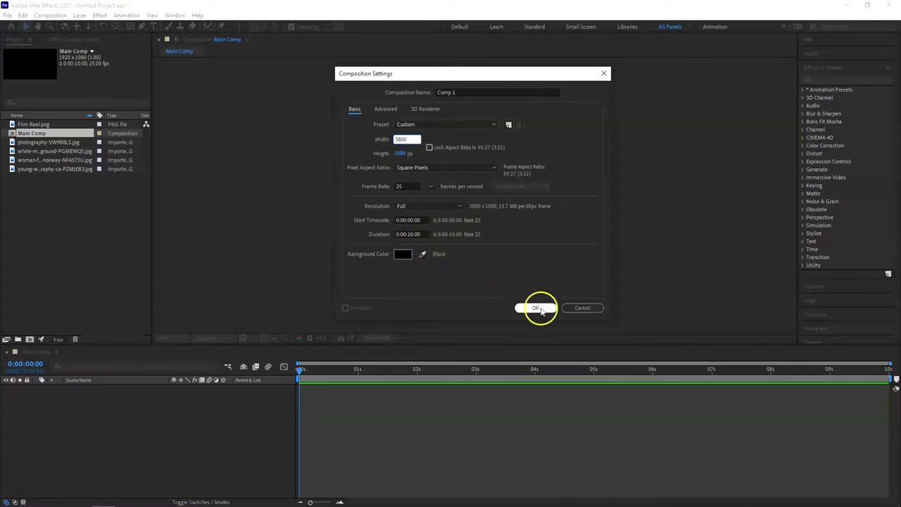
pyautogui.click(538, 308)
# Rename the 3800 px wide composition as Reel
pyautogui.click(30, 125)
pyautogui.rightClick(32, 126)
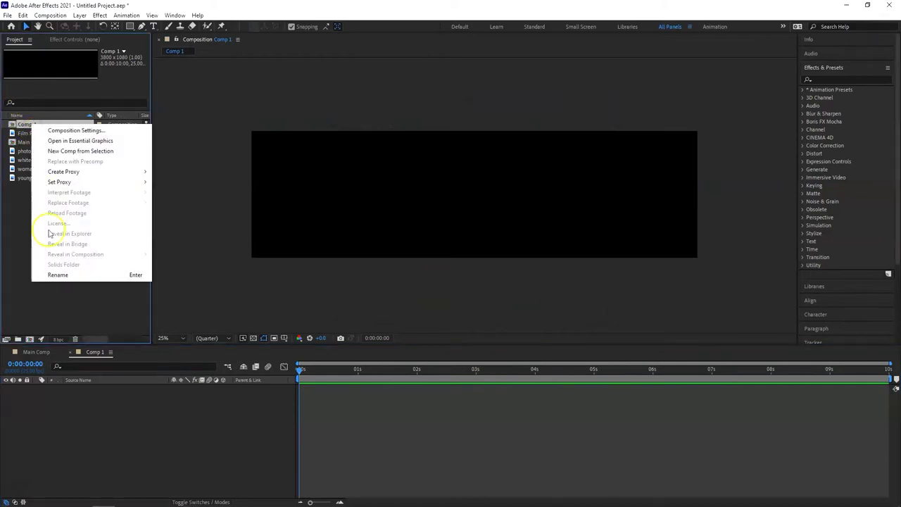
pyautogui.click(59, 275)
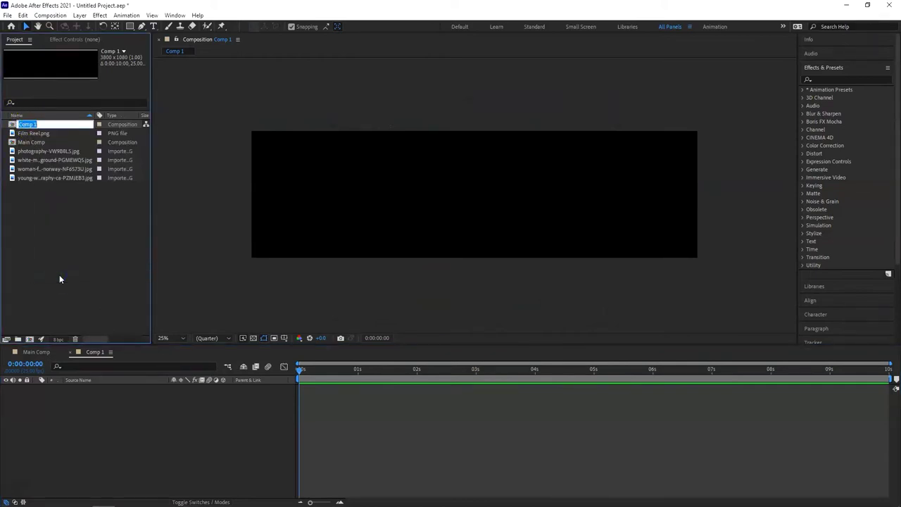
pyautogui.write('Reel')
pyautogui.press('Return')
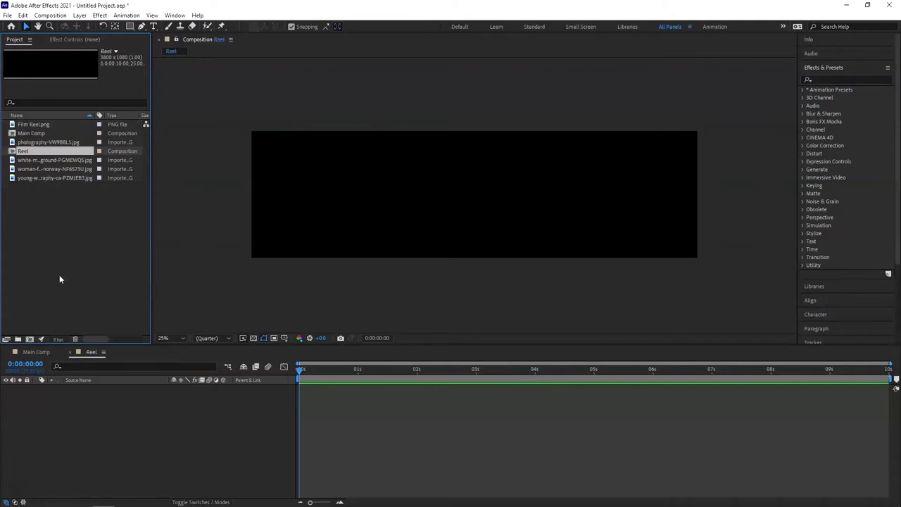
pyautogui.click(60, 218)
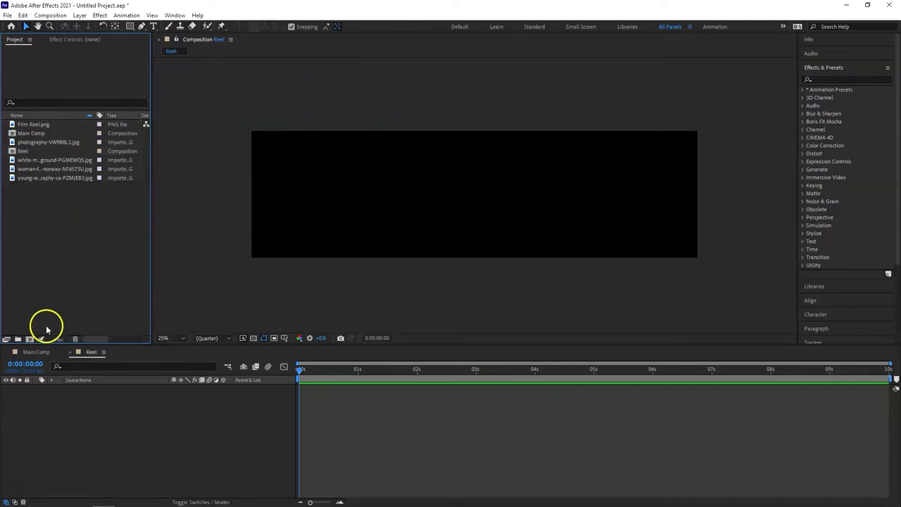
# Create a composition named Media-A with a width of 1920 px
pyautogui.click(29, 339)
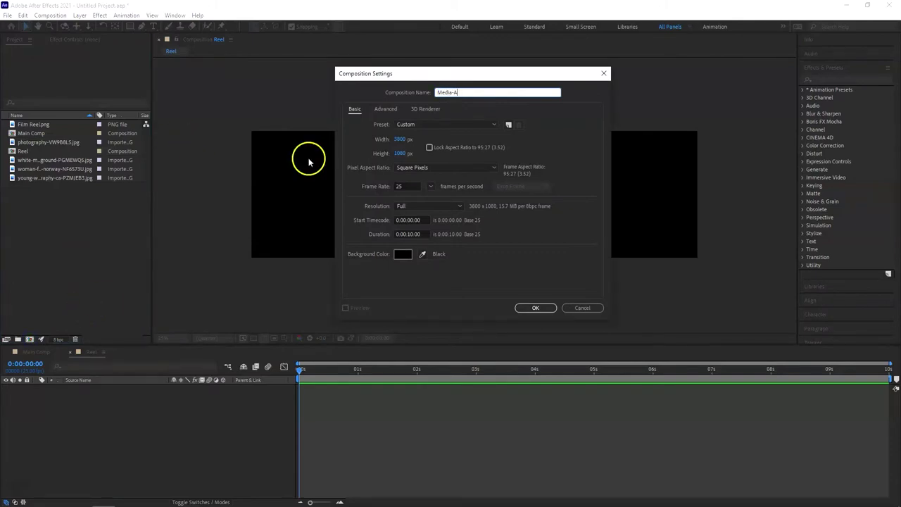
pyautogui.click(401, 138)
pyautogui.write('1920')
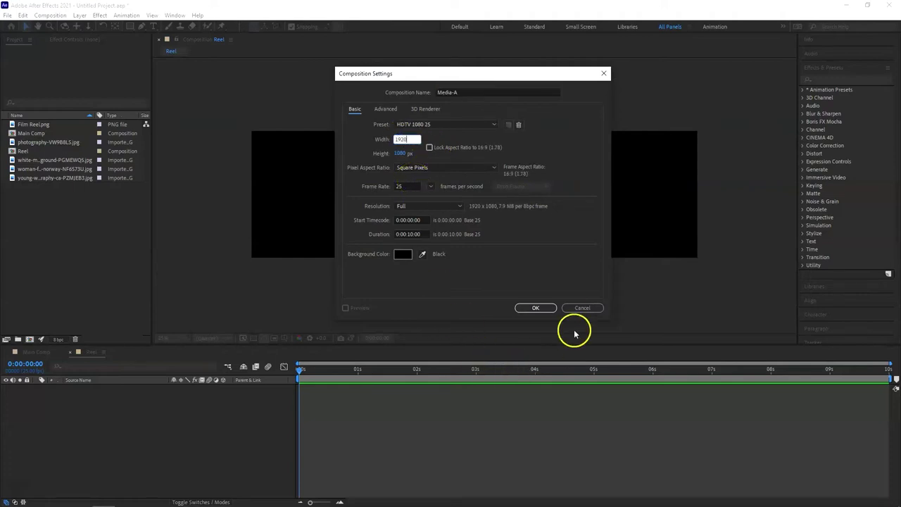
pyautogui.click(542, 310)
pyautogui.rightClick(48, 226)
pyautogui.click(25, 255)
# Create two more 1920 x 1080 compositions named Media-B and Media-C
pyautogui.click(29, 337)
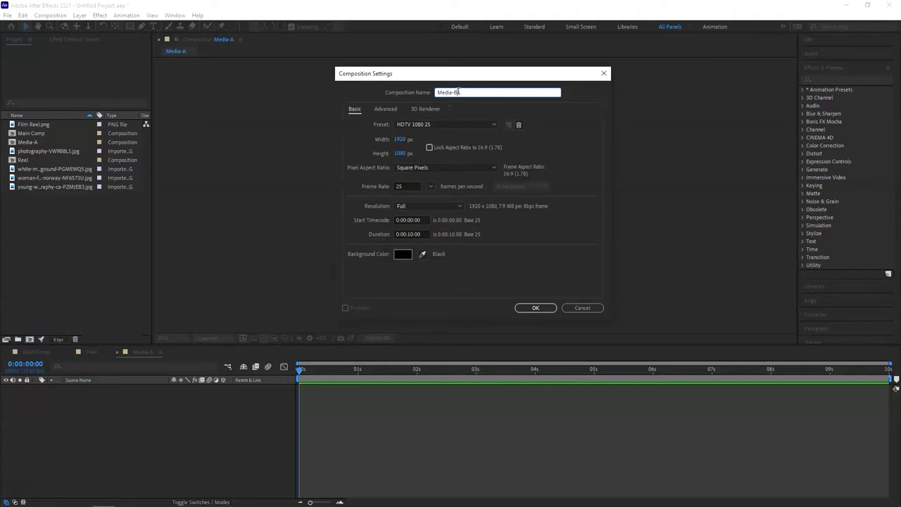
pyautogui.click(476, 127)
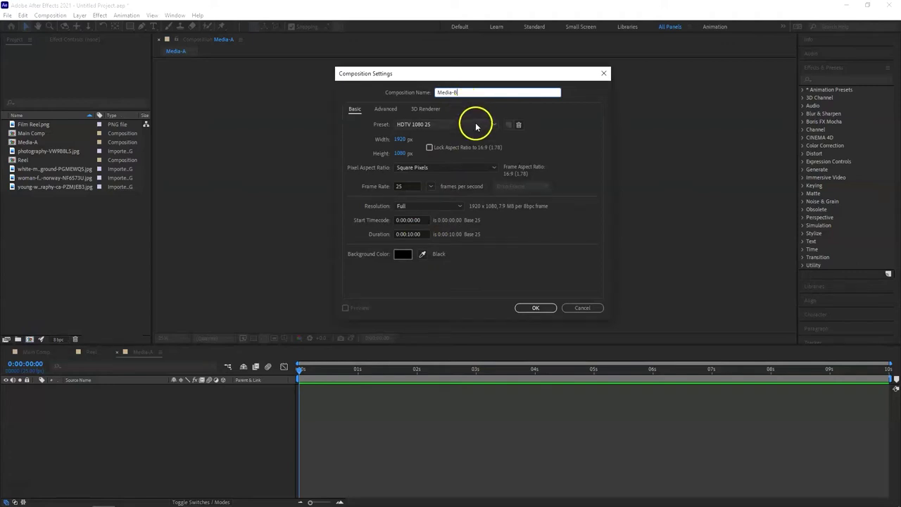
pyautogui.click(536, 309)
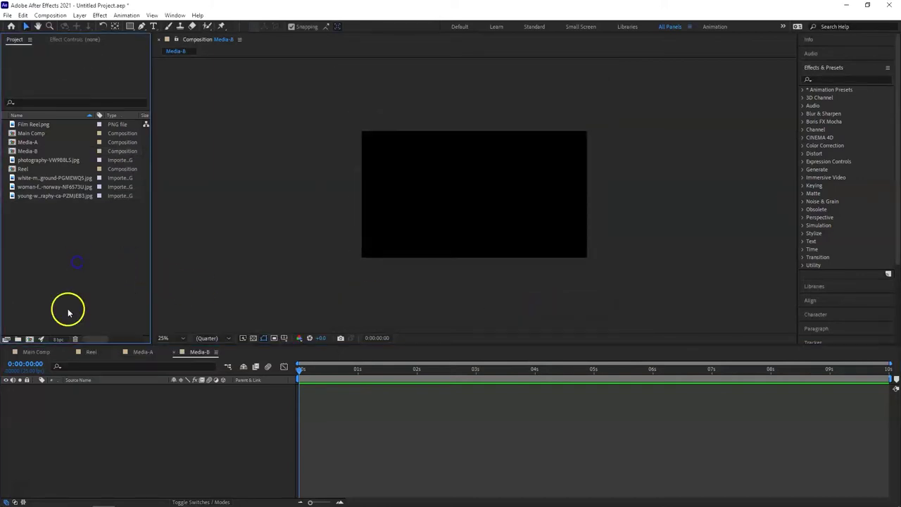
pyautogui.click(29, 338)
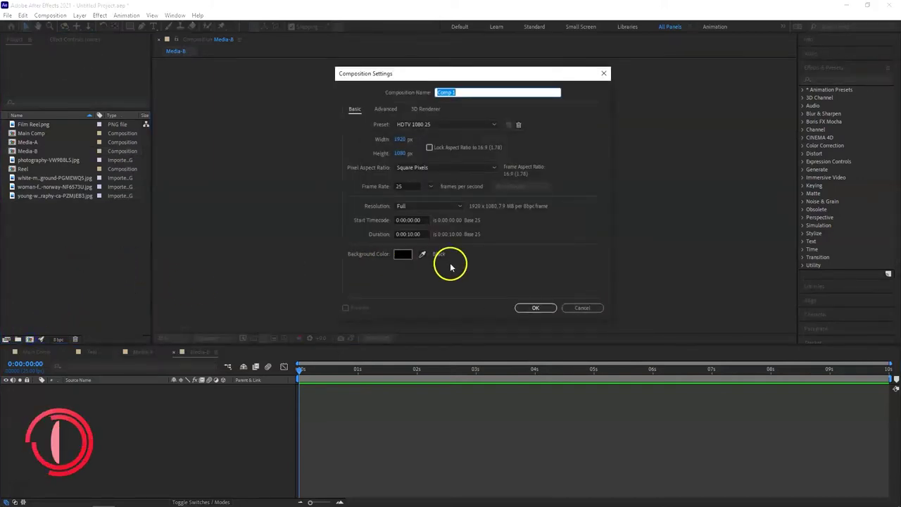
pyautogui.write('Media-C')
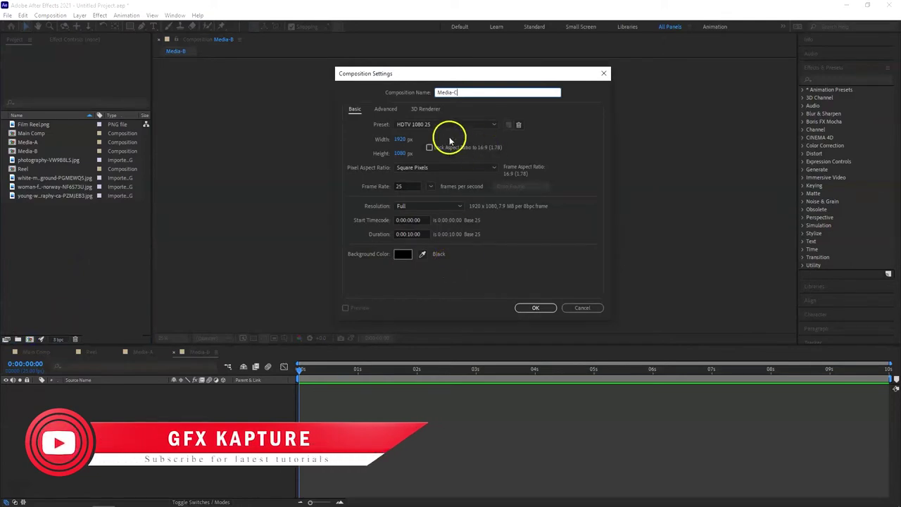
pyautogui.click(535, 307)
# Add the woman-fishing image as a layer in the Media-A composition
pyautogui.click(30, 141)
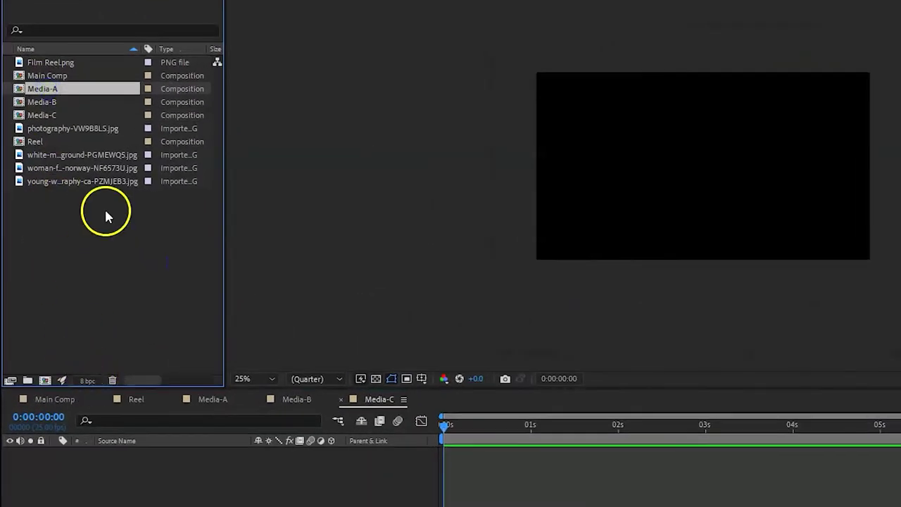
pyautogui.doubleClick(53, 89)
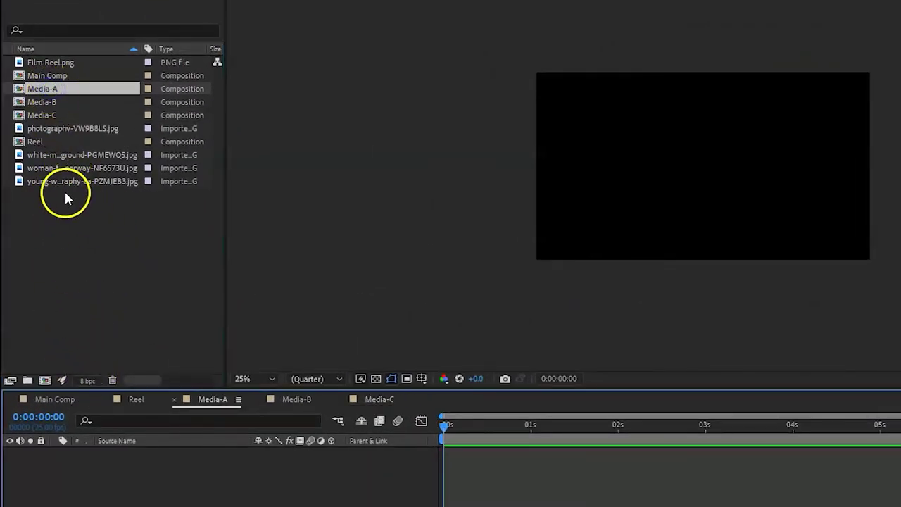
pyautogui.click(64, 154)
pyautogui.click(64, 169)
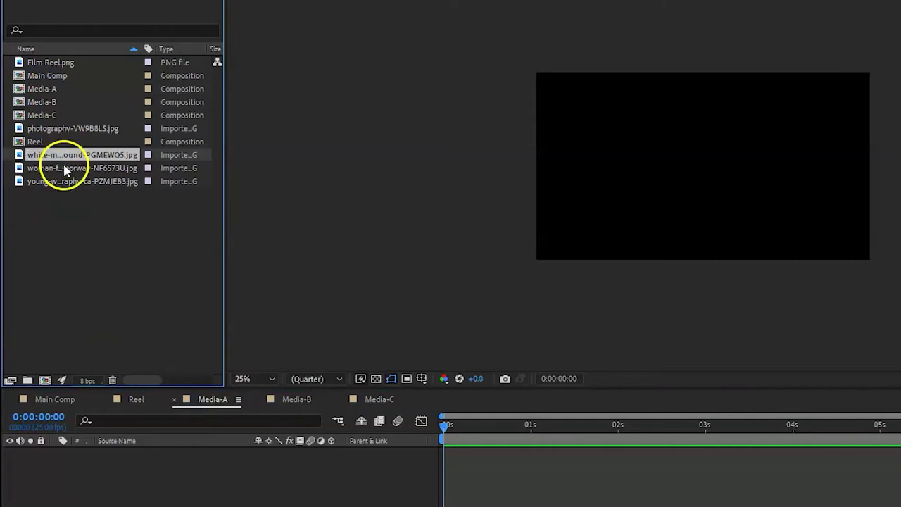
pyautogui.moveTo(62, 169); pyautogui.dragTo(118, 477)
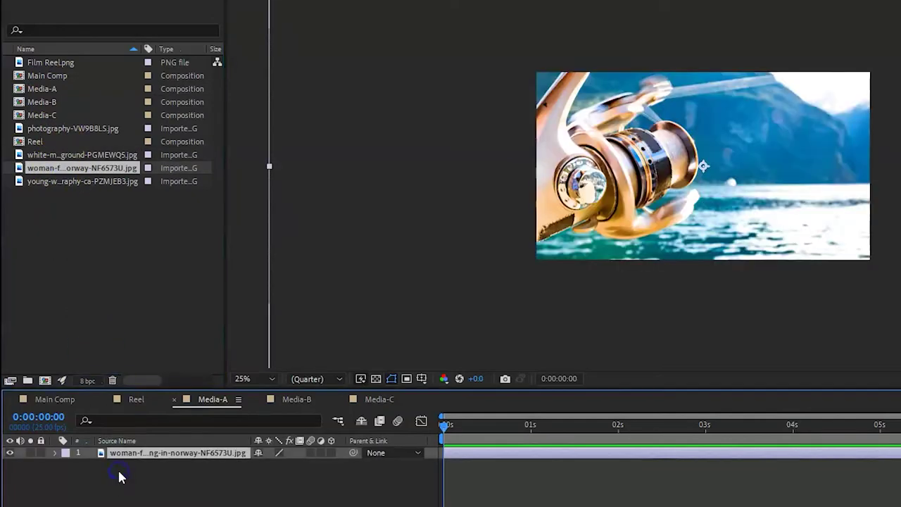
# Add photography-VW9B8LS.jpg as a layer in the Media-B composition
pyautogui.click(308, 404)
pyautogui.click(74, 182)
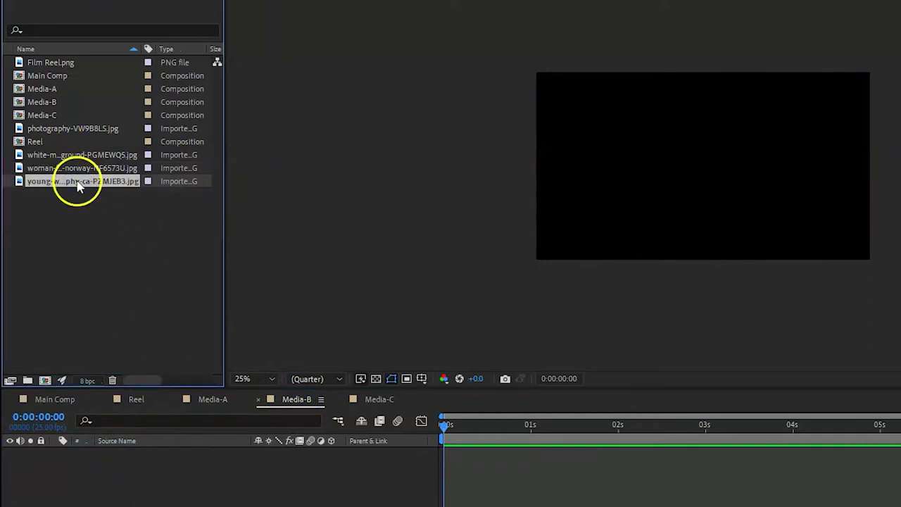
pyautogui.click(79, 156)
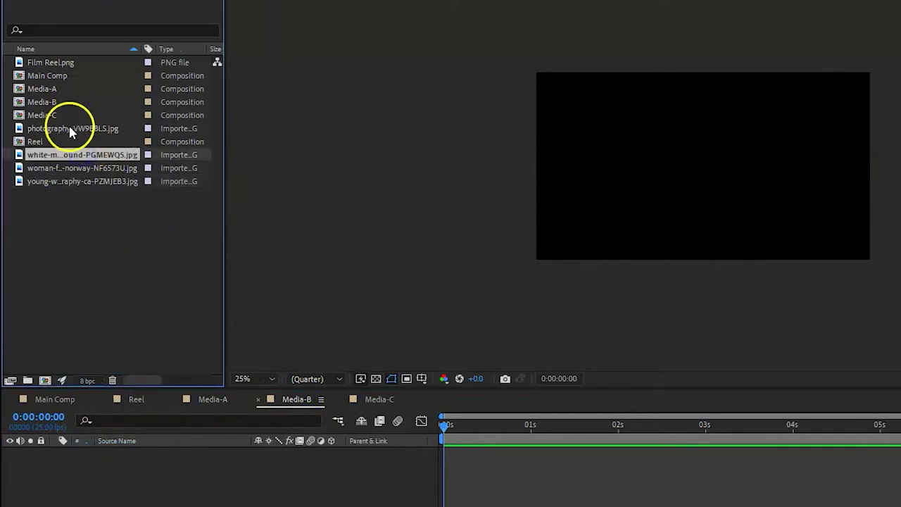
pyautogui.click(71, 129)
pyautogui.moveTo(98, 268); pyautogui.dragTo(120, 473)
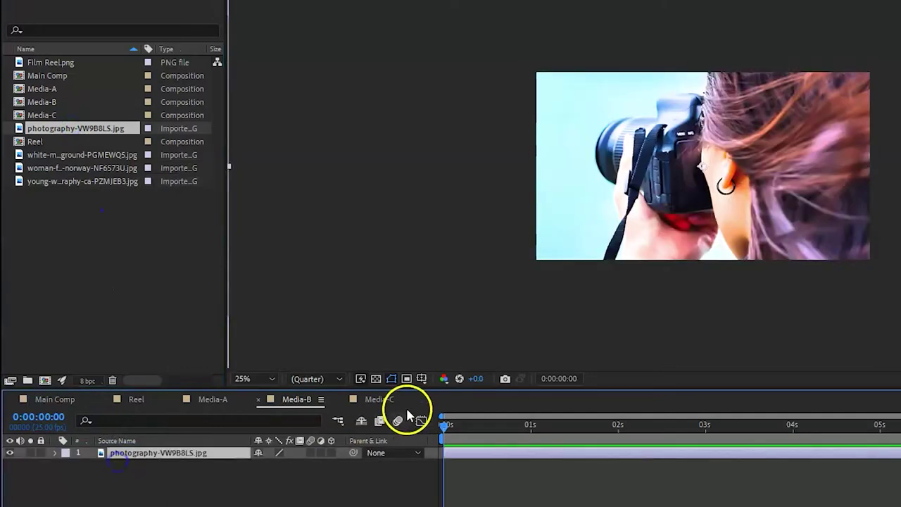
# Add the young-woman image to the Media-C composition and scale it to 37%
pyautogui.click(366, 400)
pyautogui.click(79, 181)
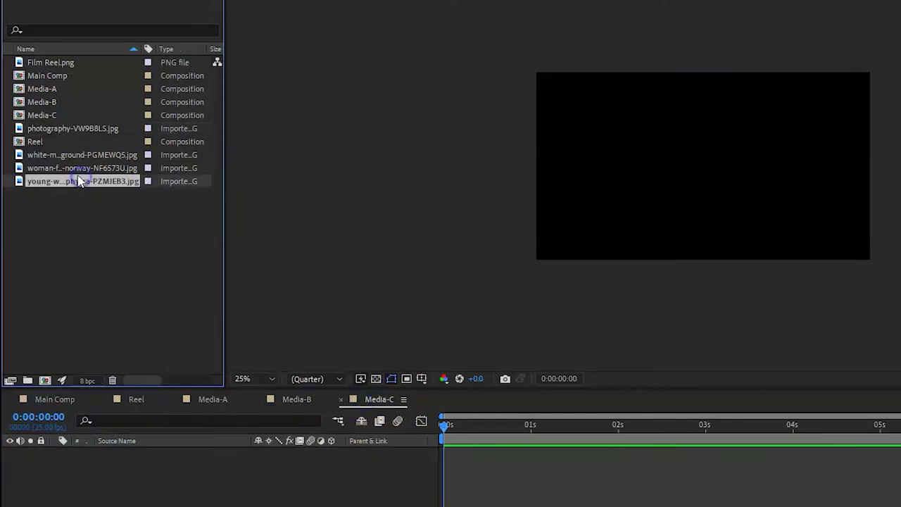
pyautogui.moveTo(84, 183); pyautogui.dragTo(113, 455)
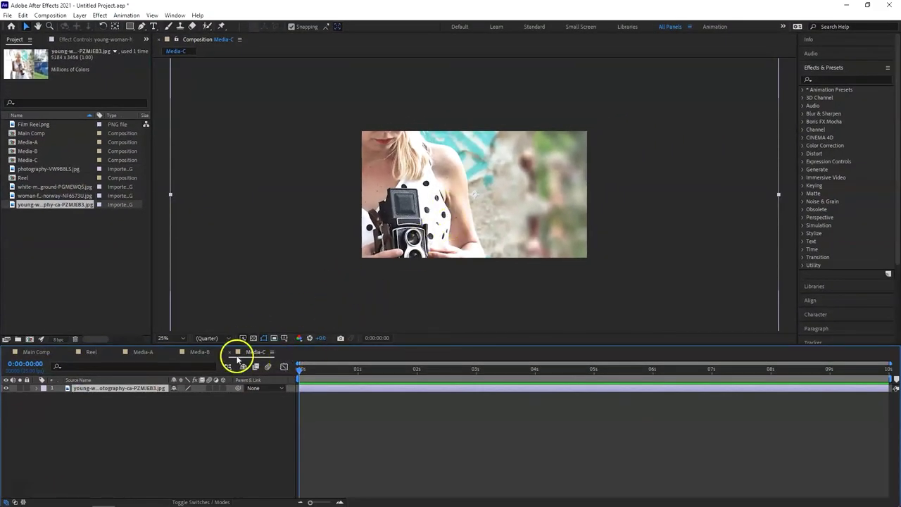
pyautogui.press('s')
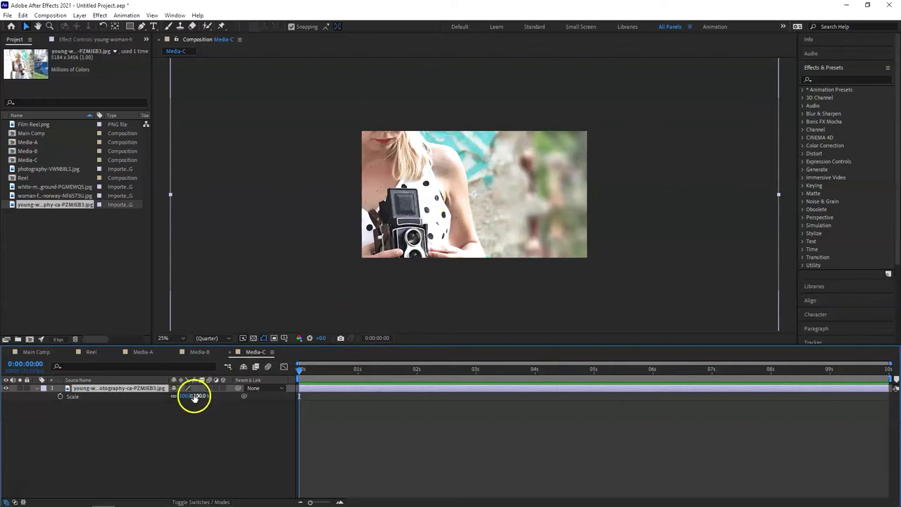
pyautogui.moveTo(199, 395); pyautogui.dragTo(161, 389)
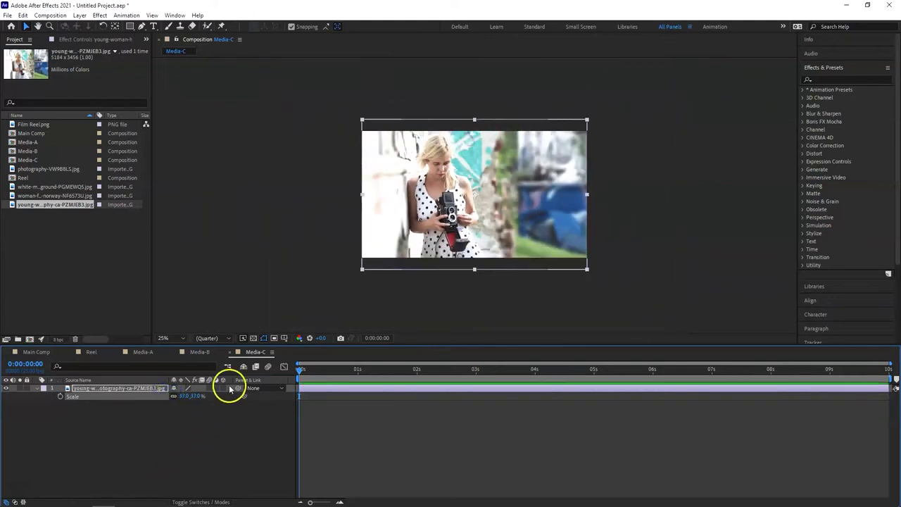
# Close Media-C, then scale the photo in Media-B to 38% and the photo in Media-A to 39%
pyautogui.click(227, 353)
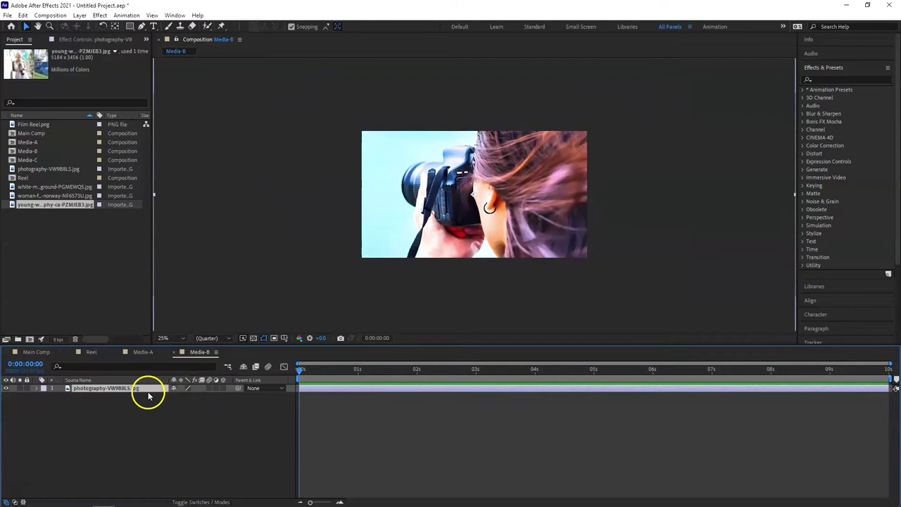
pyautogui.moveTo(198, 395); pyautogui.dragTo(169, 396)
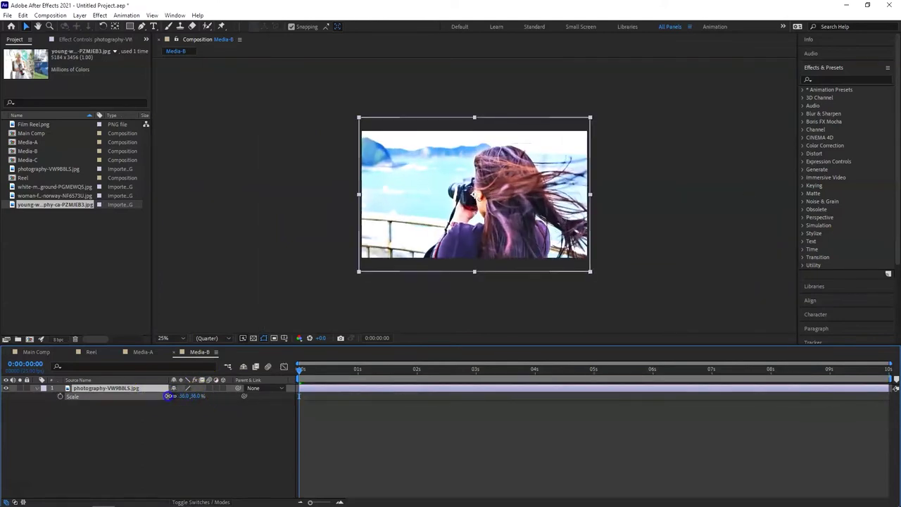
pyautogui.click(173, 354)
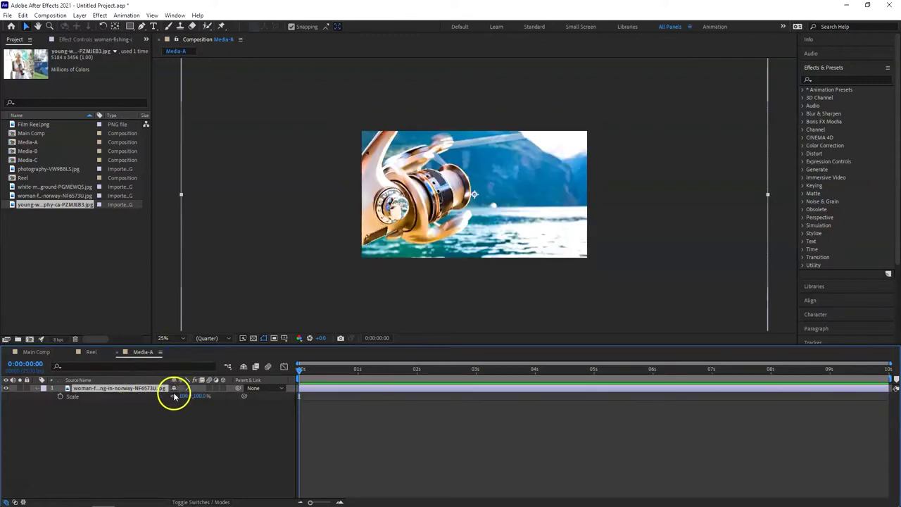
pyautogui.moveTo(199, 397); pyautogui.dragTo(170, 395)
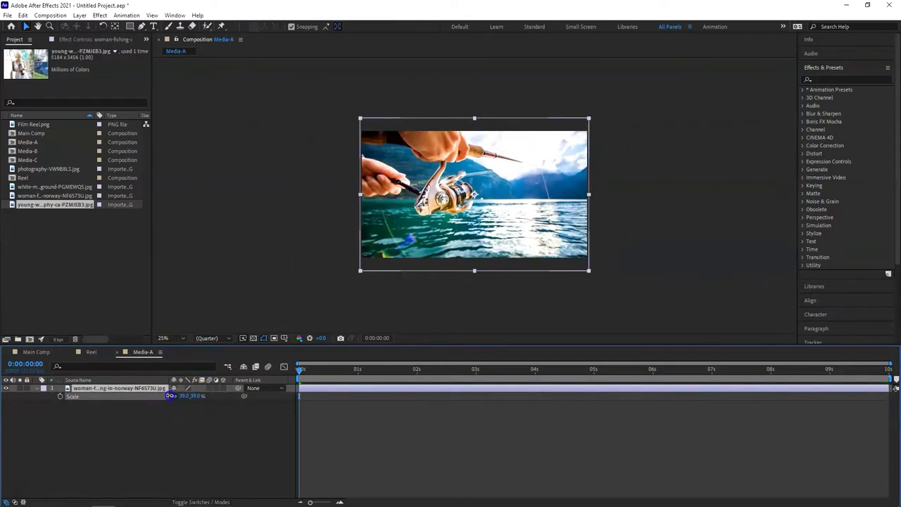
# Close Media-A and add Film Reel.png as a layer in the Reel composition
pyautogui.click(118, 353)
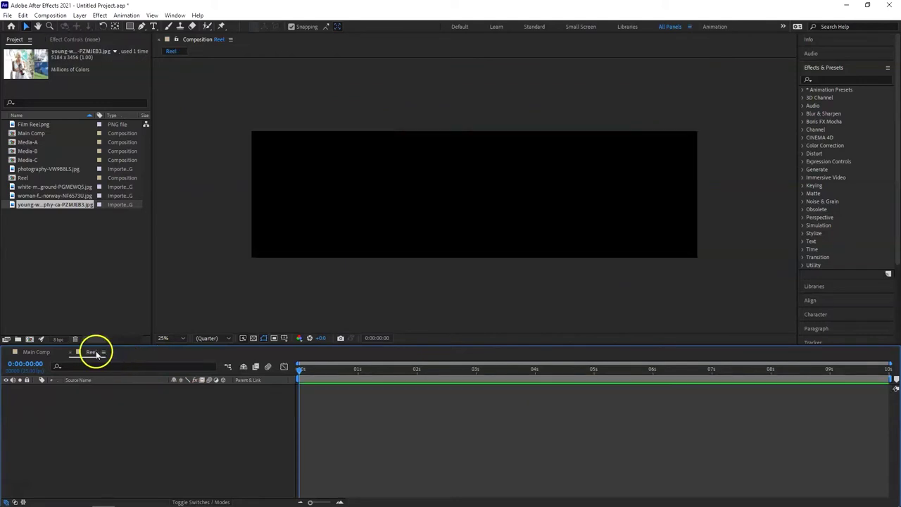
pyautogui.click(38, 124)
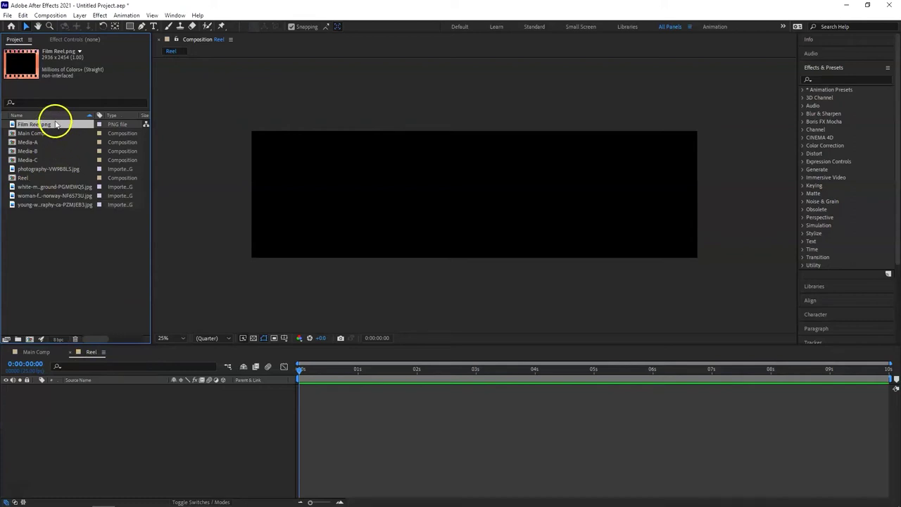
pyautogui.moveTo(81, 354); pyautogui.dragTo(93, 398)
# Scale the Film Reel.png layer to 44% so the frame fits the composition's height
pyautogui.click(157, 388)
pyautogui.press('s')
pyautogui.moveTo(203, 398); pyautogui.dragTo(172, 396)
pyautogui.click(186, 396)
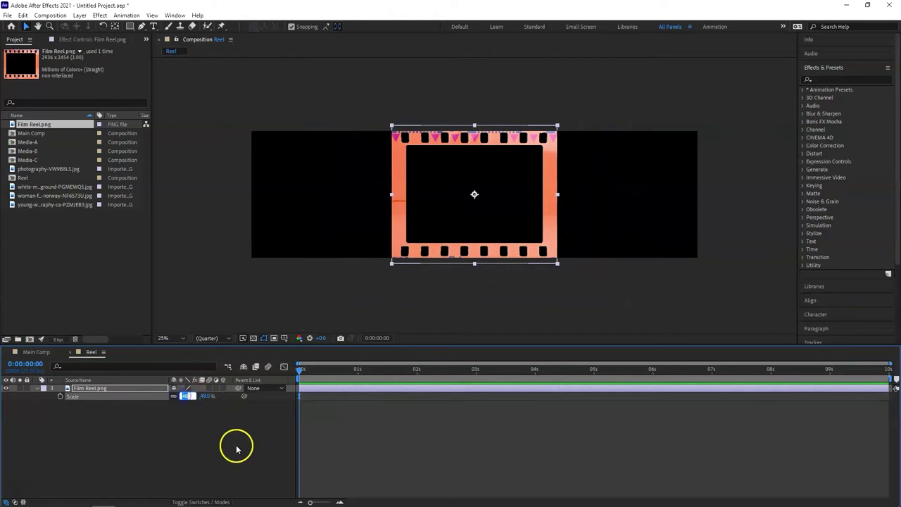
pyautogui.write('43')
pyautogui.press('Return')
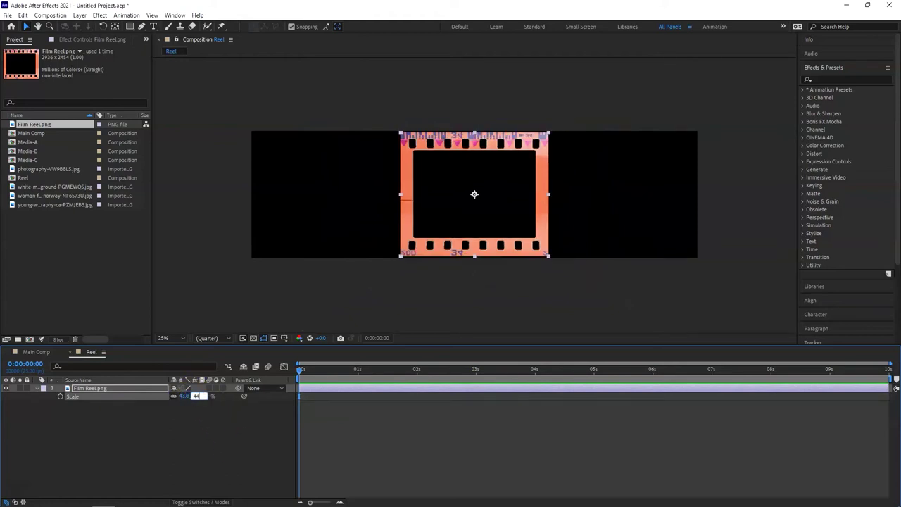
pyautogui.write('44')
pyautogui.press('Return')
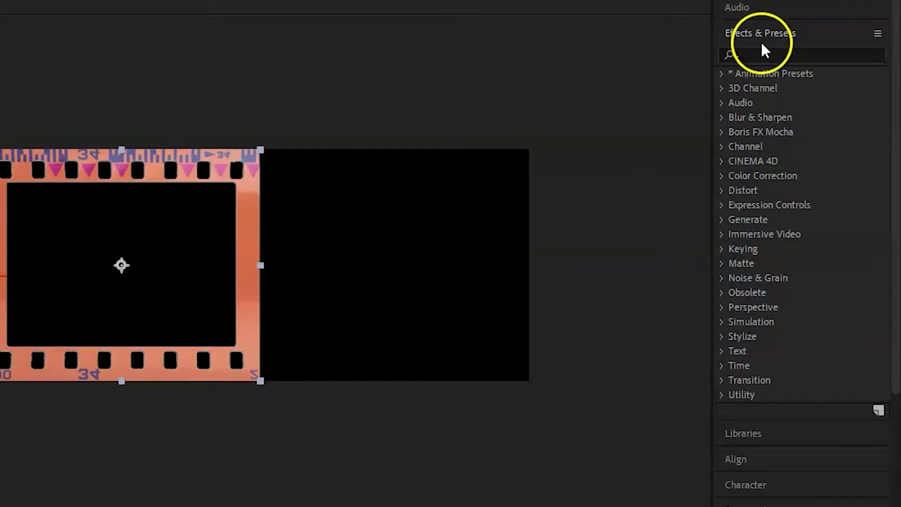
# Find the CC RepeTile effect with the search term "repetile" and apply it to the Film Reel.png layer
pyautogui.click(777, 61)
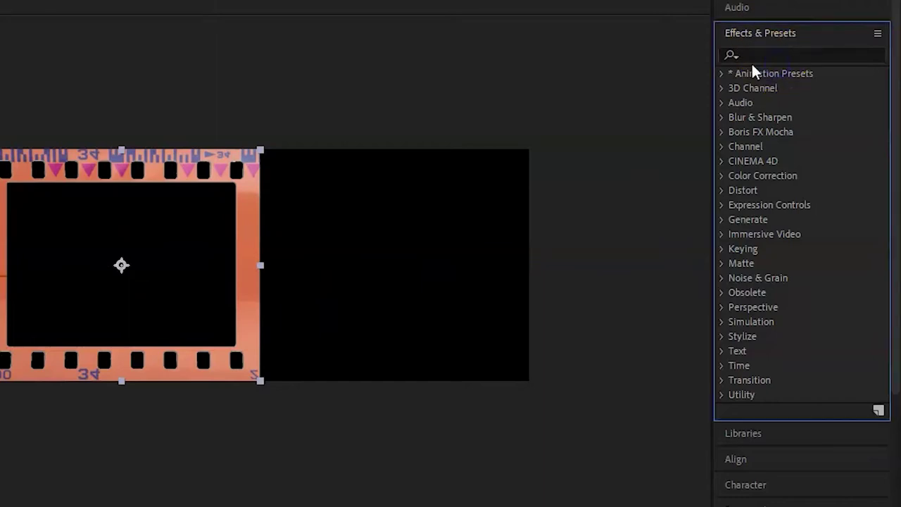
pyautogui.click(815, 54)
pyautogui.write('repe')
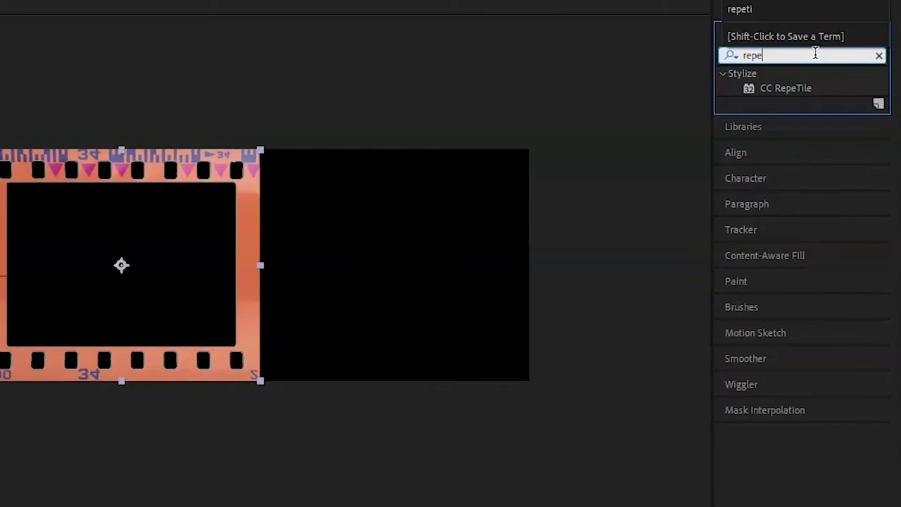
pyautogui.write('tile')
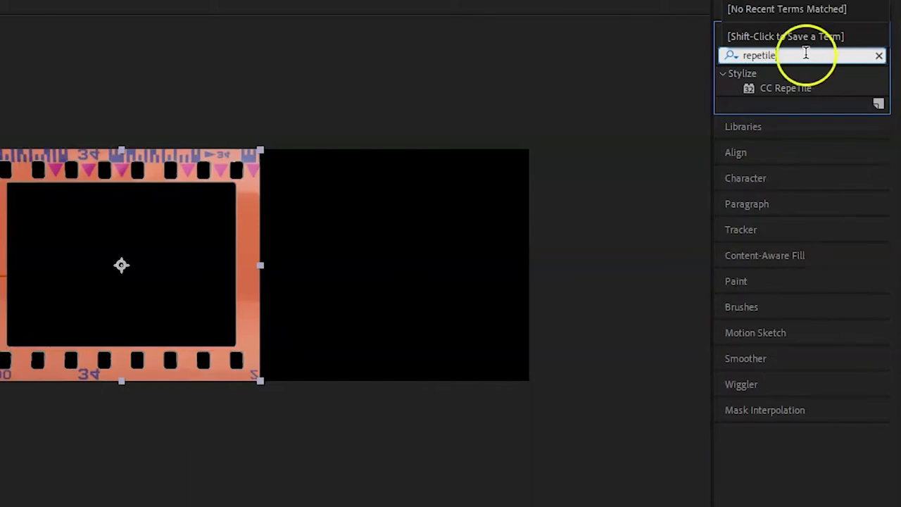
pyautogui.moveTo(812, 90); pyautogui.dragTo(0, 506)
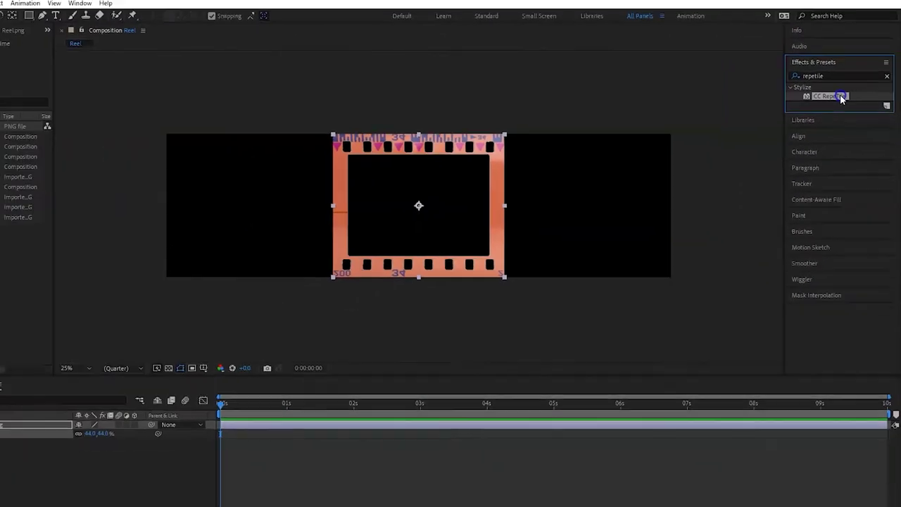
pyautogui.moveTo(102, 396); pyautogui.dragTo(103, 389)
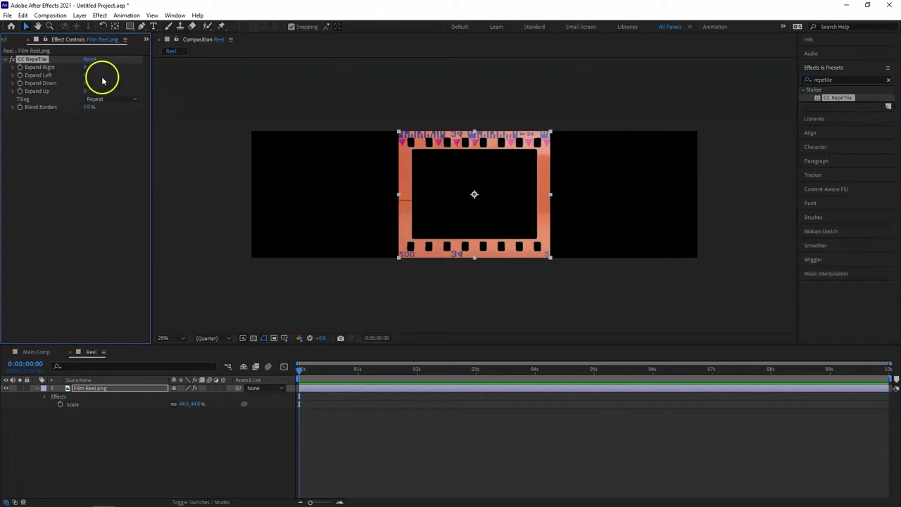
# Set CC RepeTile's Expand Right and Expand Left to 2864, then collapse the Film Reel.png layer's properties
pyautogui.moveTo(83, 65); pyautogui.dragTo(891, 80)
pyautogui.moveTo(88, 66); pyautogui.dragTo(413, 68)
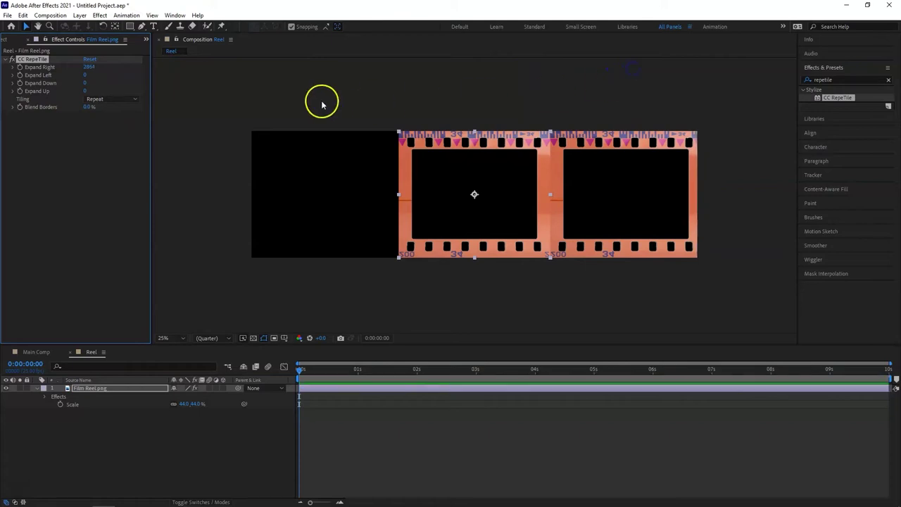
pyautogui.click(83, 79)
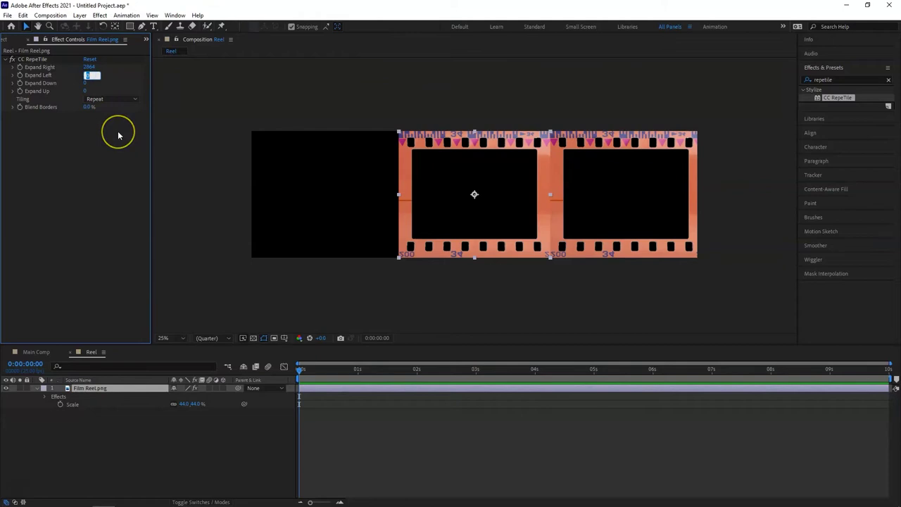
pyautogui.write('2864')
pyautogui.press('Return')
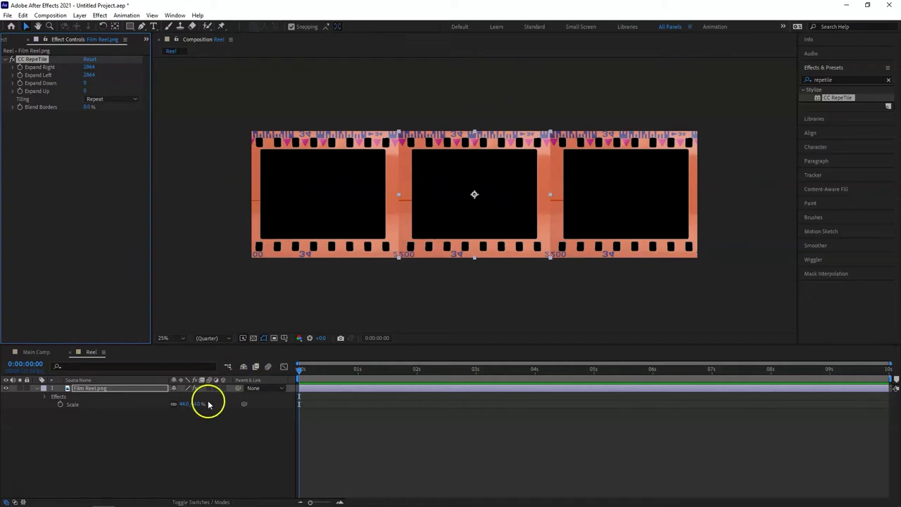
pyautogui.click(43, 395)
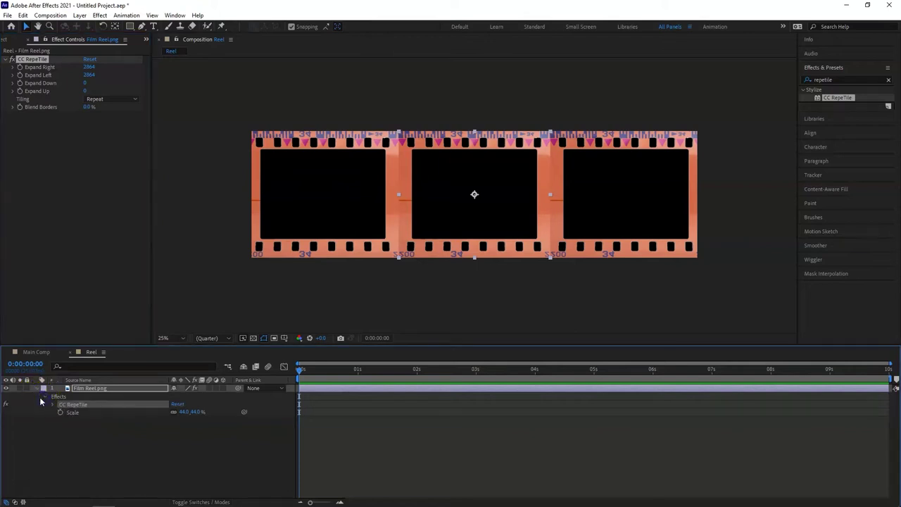
pyautogui.click(36, 392)
pyautogui.click(63, 235)
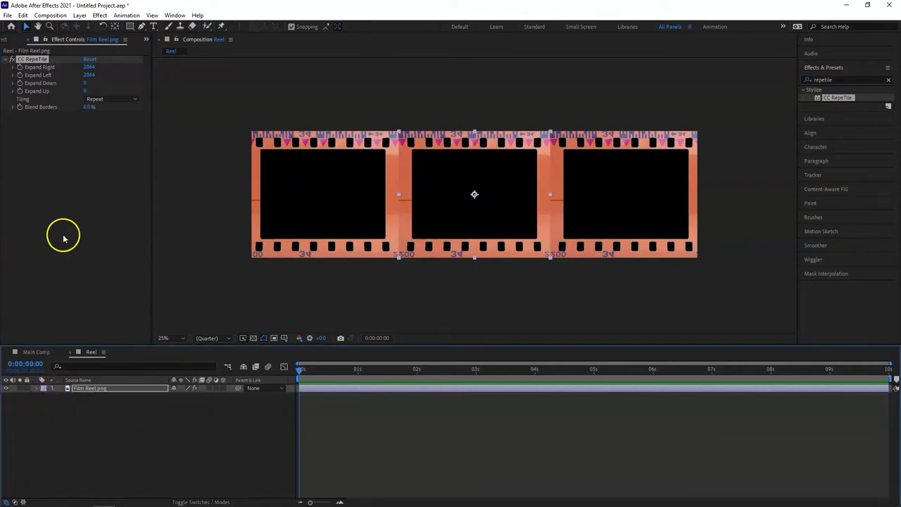
pyautogui.click(73, 65)
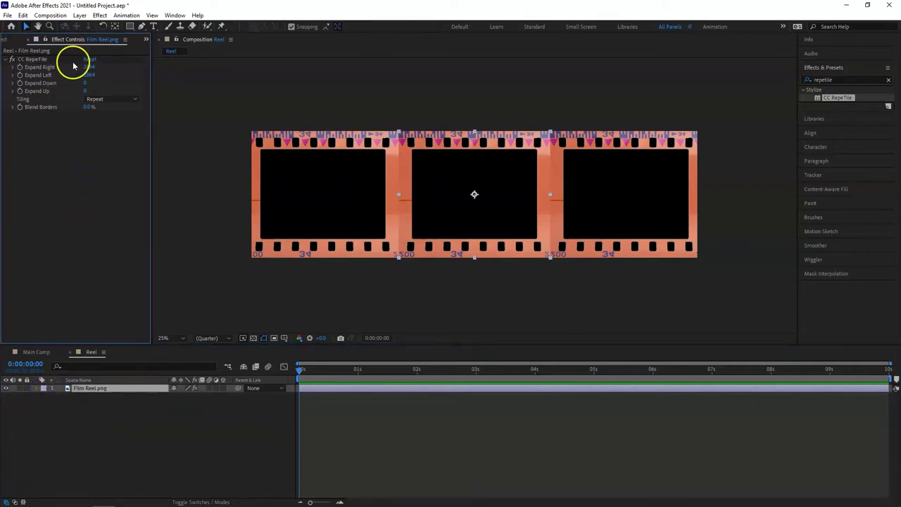
# Add the Media-A, Media-B and Media-C compositions to Reel, below the Film Reel.png layer
pyautogui.click(28, 40)
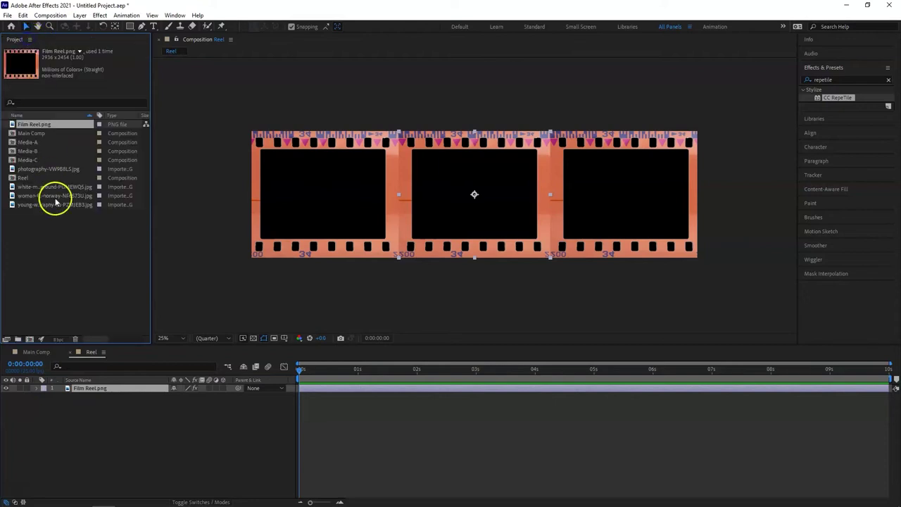
pyautogui.click(36, 143)
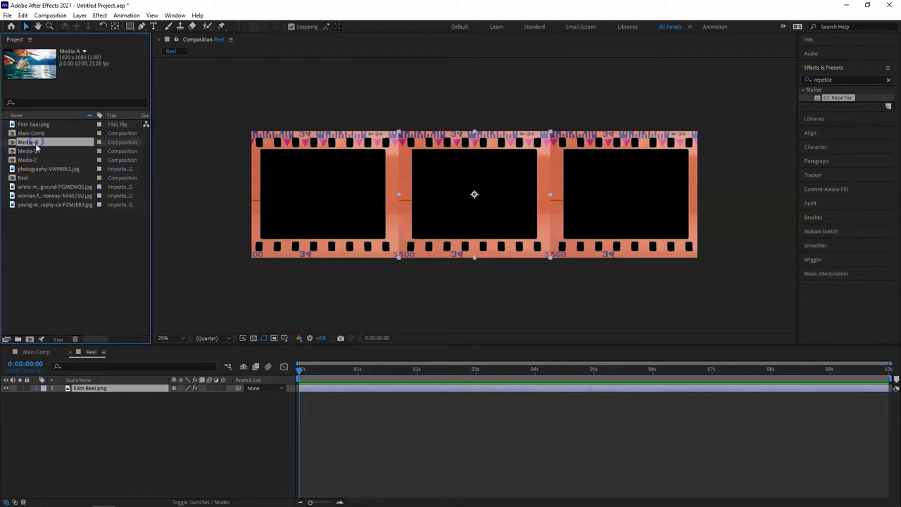
pyautogui.click(38, 143)
pyautogui.keyDown('shift'); pyautogui.click(38, 160); pyautogui.keyUp('shift')
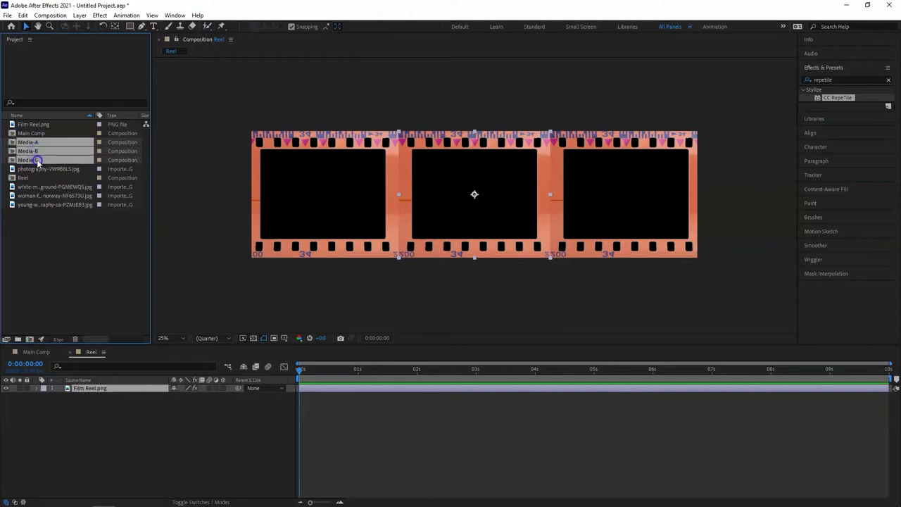
pyautogui.moveTo(40, 150); pyautogui.dragTo(102, 420)
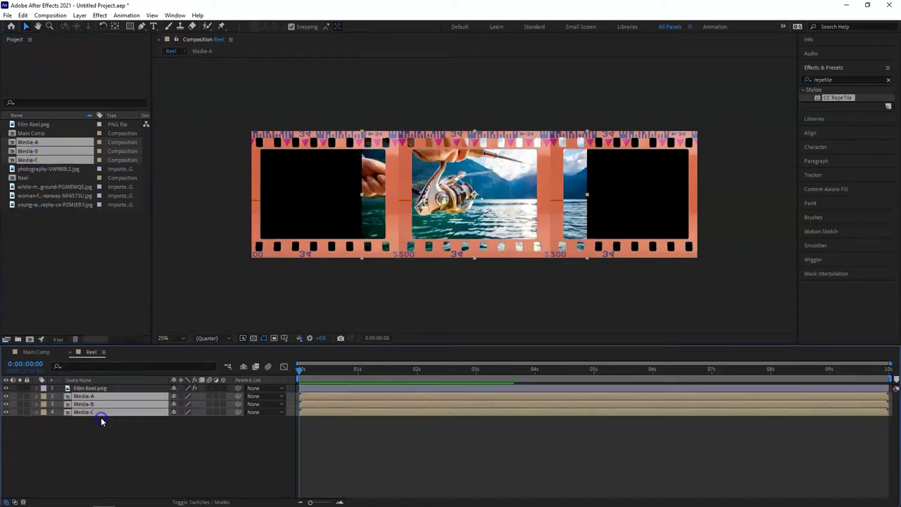
pyautogui.click(37, 398)
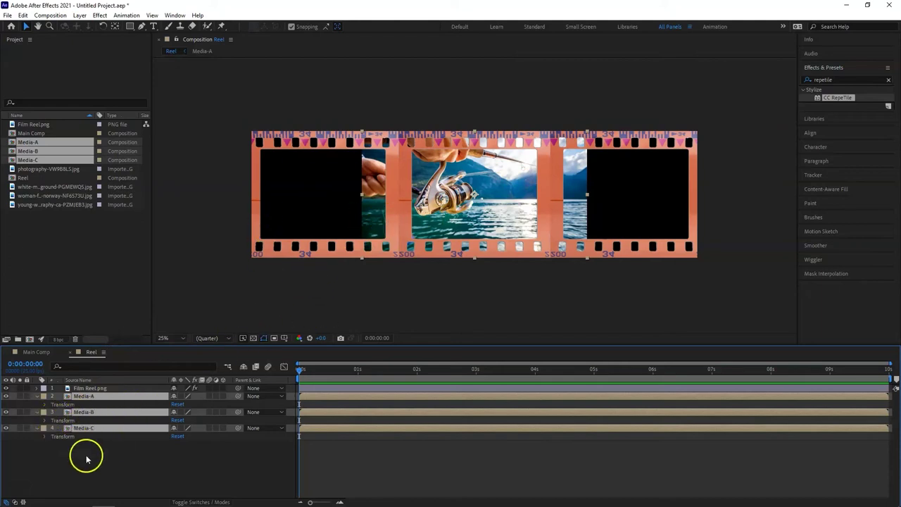
pyautogui.moveTo(73, 412); pyautogui.dragTo(88, 414)
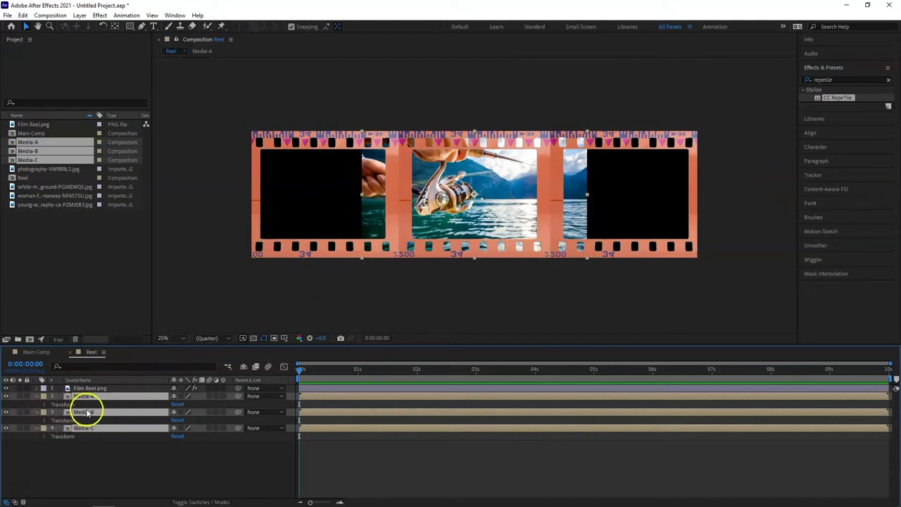
pyautogui.click(42, 412)
pyautogui.click(37, 397)
pyautogui.click(37, 414)
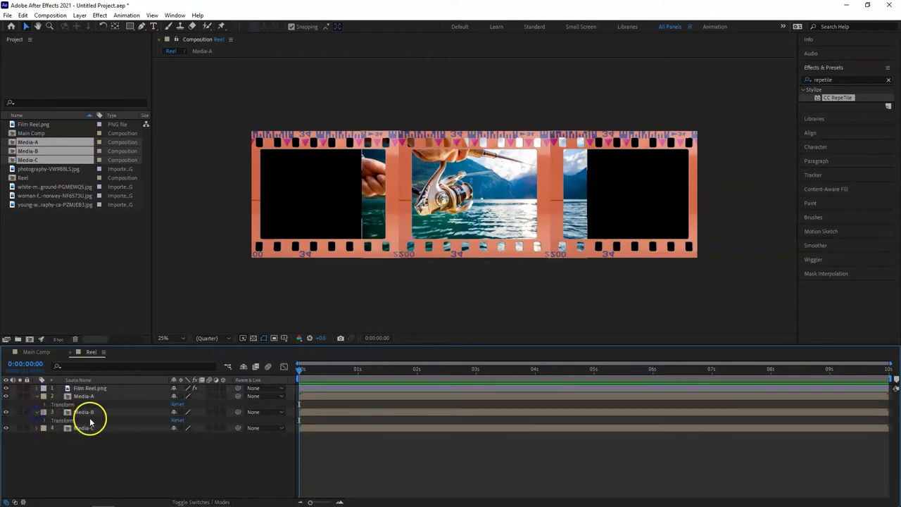
# Position the Media-B layer at 565, 625 to place its photo in the film strip's left frame
pyautogui.click(156, 415)
pyautogui.press('p')
pyautogui.moveTo(180, 419); pyautogui.dragTo(80, 449)
pyautogui.click(180, 420)
pyautogui.moveTo(179, 419); pyautogui.dragTo(81, 447)
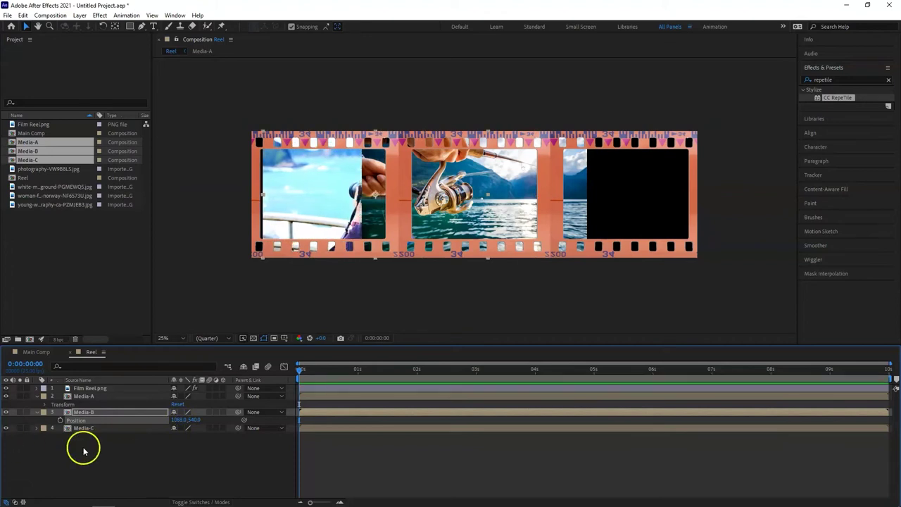
pyautogui.write('709')
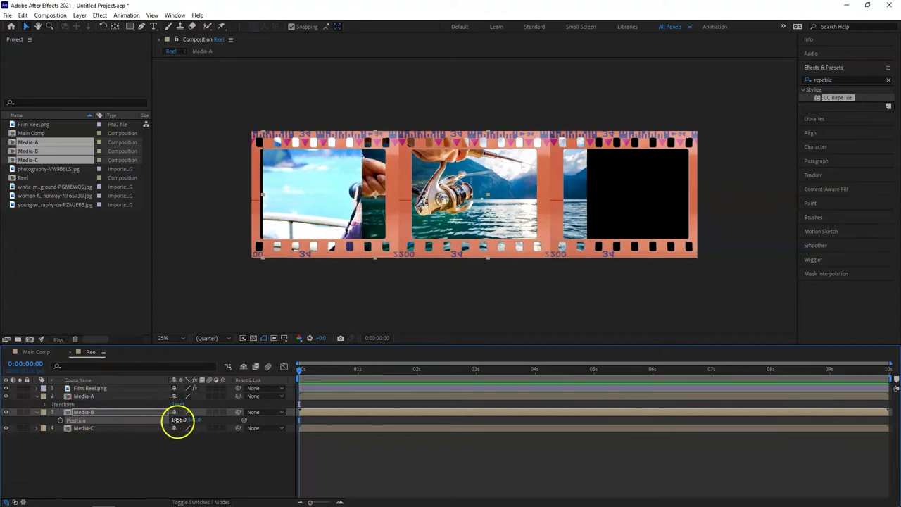
pyautogui.press('Return')
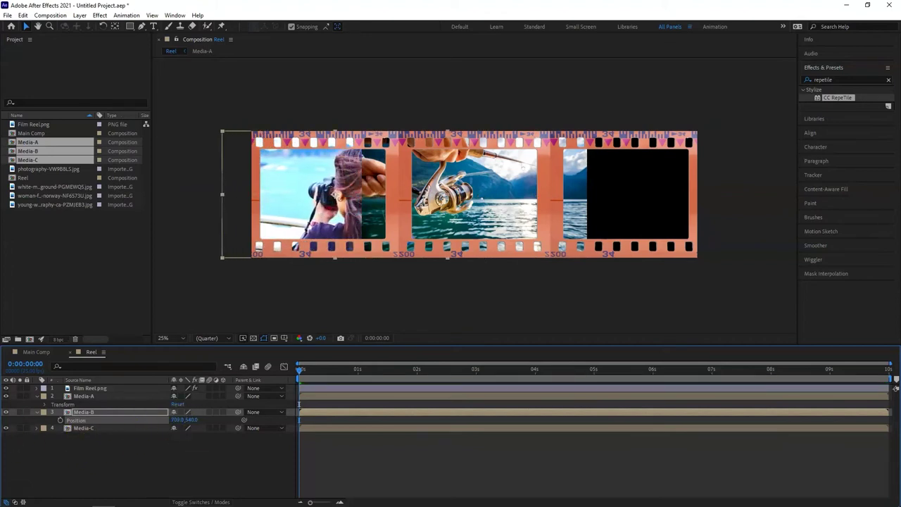
pyautogui.click(191, 420)
pyautogui.moveTo(191, 420); pyautogui.dragTo(110, 418)
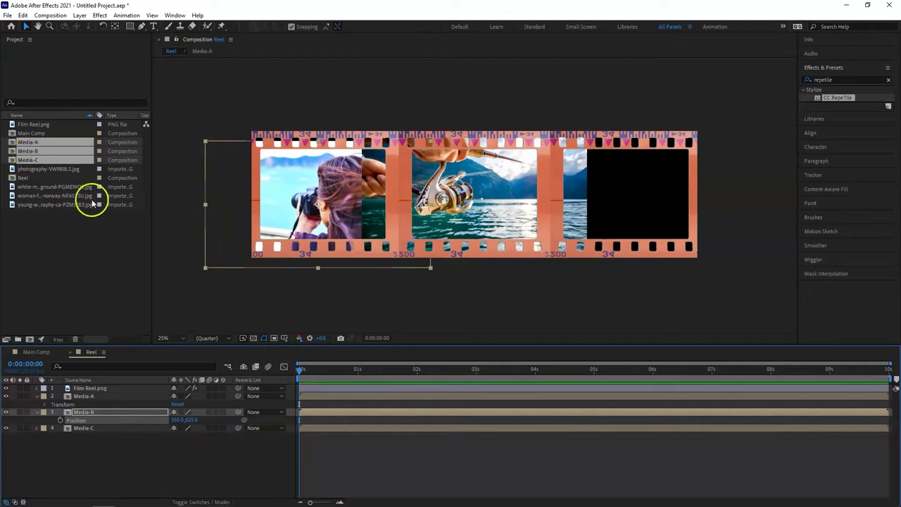
# Position the Media-C layer at 3421, 665 to place its photo in the film strip's right frame
pyautogui.moveTo(328, 500)
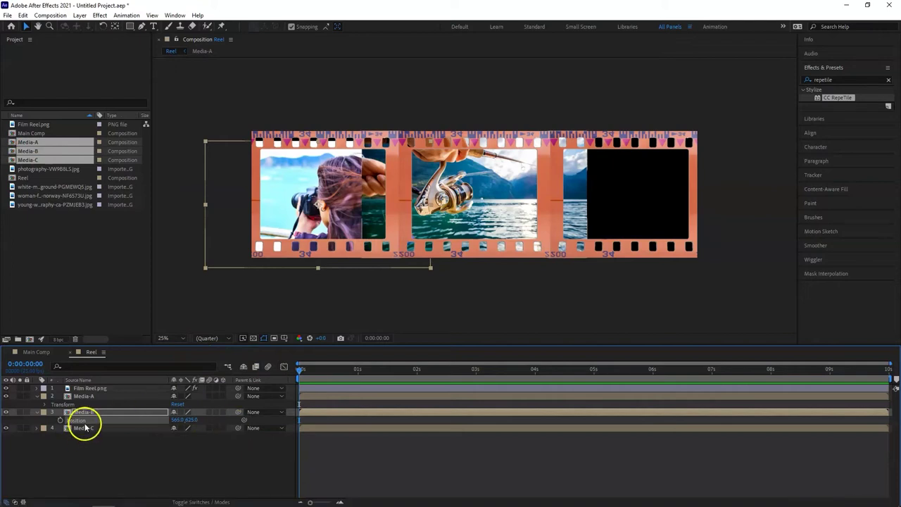
pyautogui.moveTo(87, 431)
pyautogui.mouseDown()
pyautogui.moveTo(86, 403)
pyautogui.moveTo(89, 433)
pyautogui.mouseUp()
pyautogui.click(180, 435)
pyautogui.moveTo(176, 435); pyautogui.dragTo(774, 432)
pyautogui.click(197, 437)
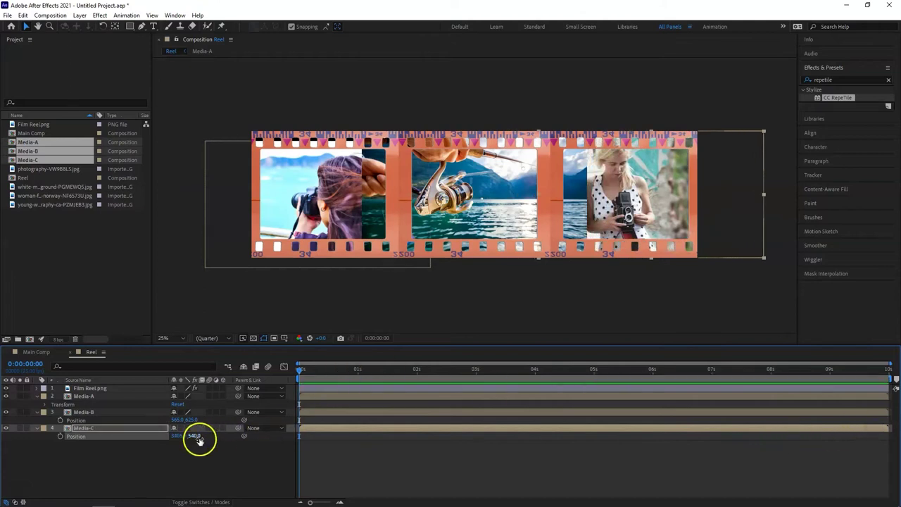
pyautogui.moveTo(196, 437)
pyautogui.mouseDown()
pyautogui.moveTo(259, 436)
pyautogui.moveTo(182, 437)
pyautogui.mouseUp()
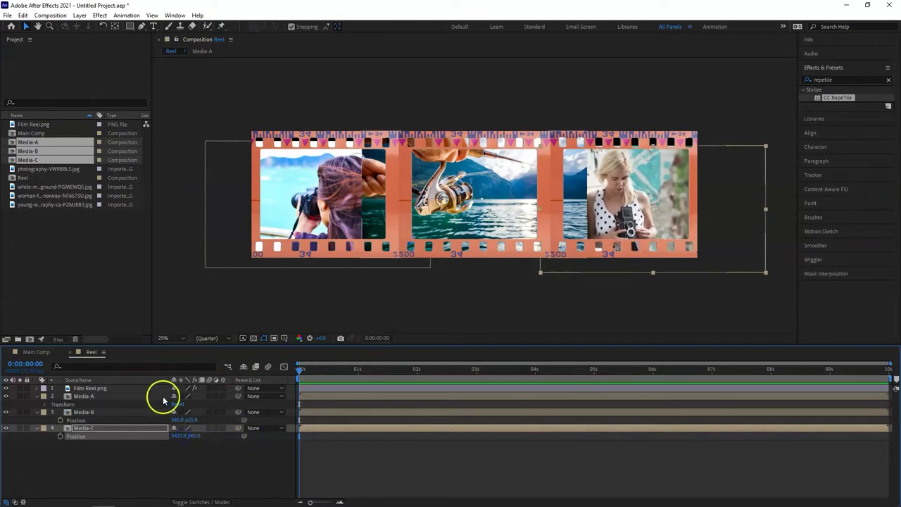
# Position the Media-A layer at 2031, 690 to place the fishing photo in the film strip's middle frame
pyautogui.click(79, 396)
pyautogui.press('p')
pyautogui.click(177, 404)
pyautogui.click(193, 404)
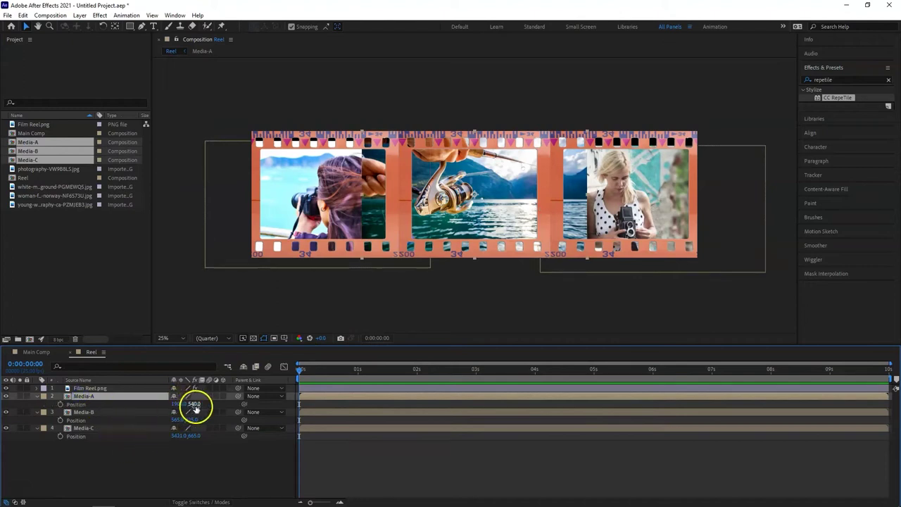
pyautogui.moveTo(196, 404); pyautogui.dragTo(272, 398)
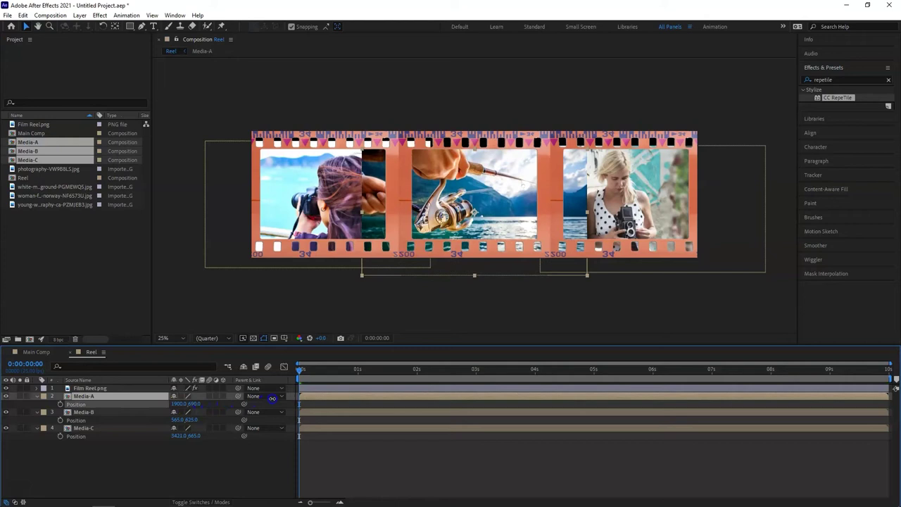
pyautogui.moveTo(181, 404); pyautogui.dragTo(215, 403)
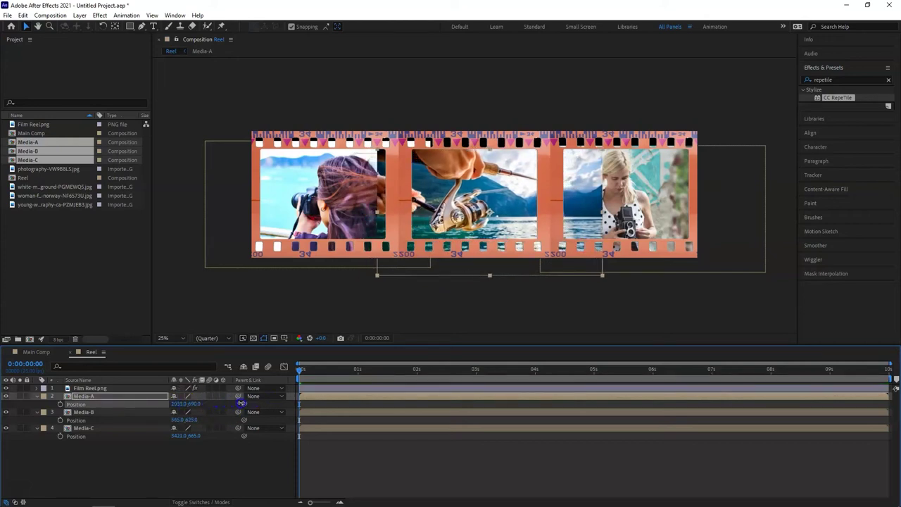
pyautogui.click(194, 404)
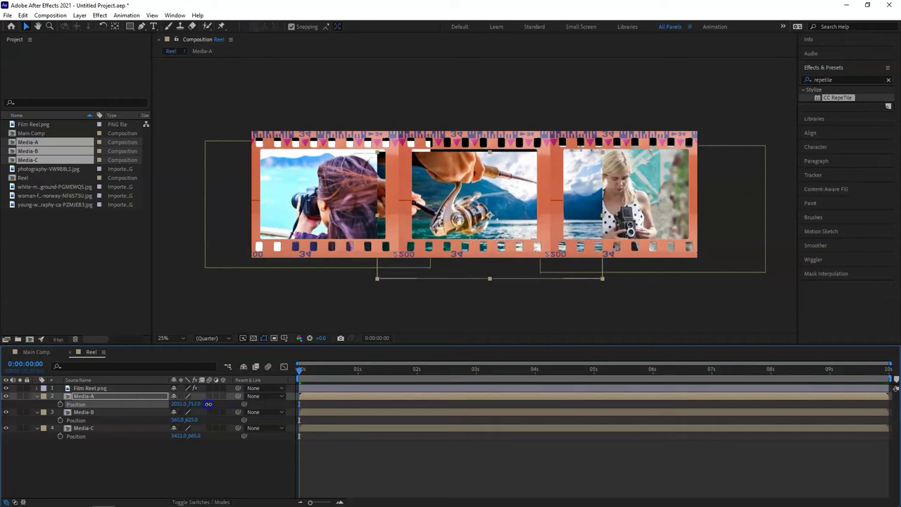
pyautogui.click(246, 338)
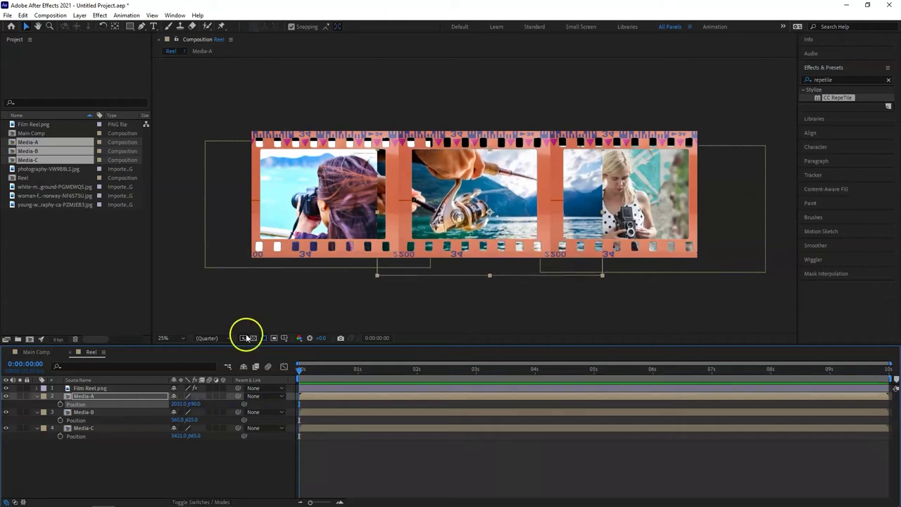
# Draw a rectangular mask on the Media-A layer around the film strip's middle frame opening
pyautogui.click(272, 308)
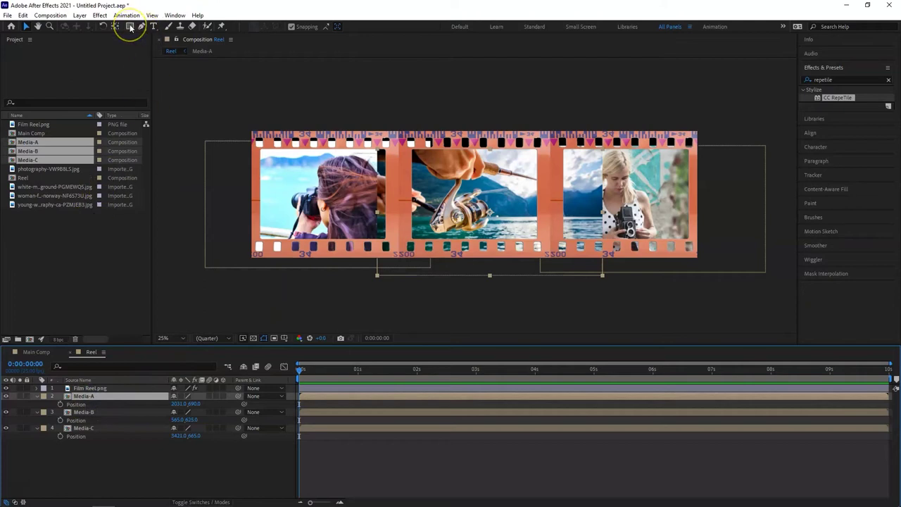
pyautogui.click(409, 156)
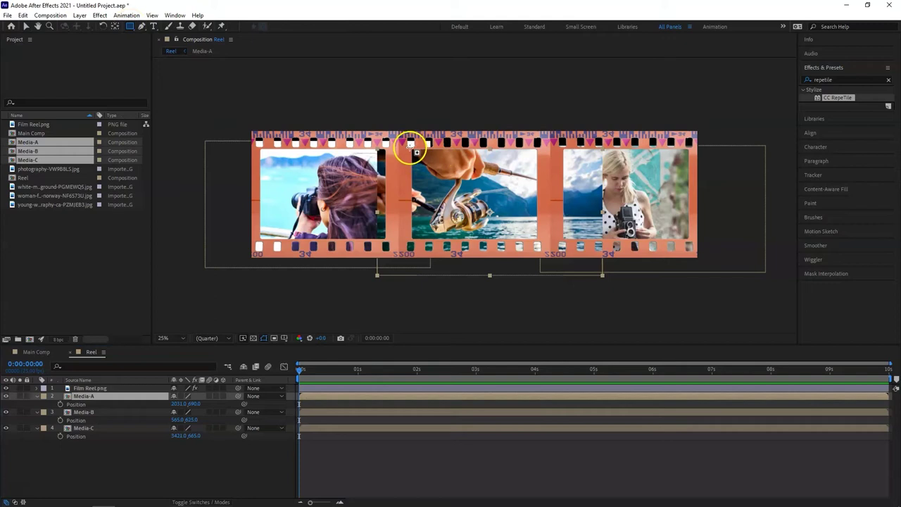
pyautogui.moveTo(411, 148); pyautogui.dragTo(520, 234)
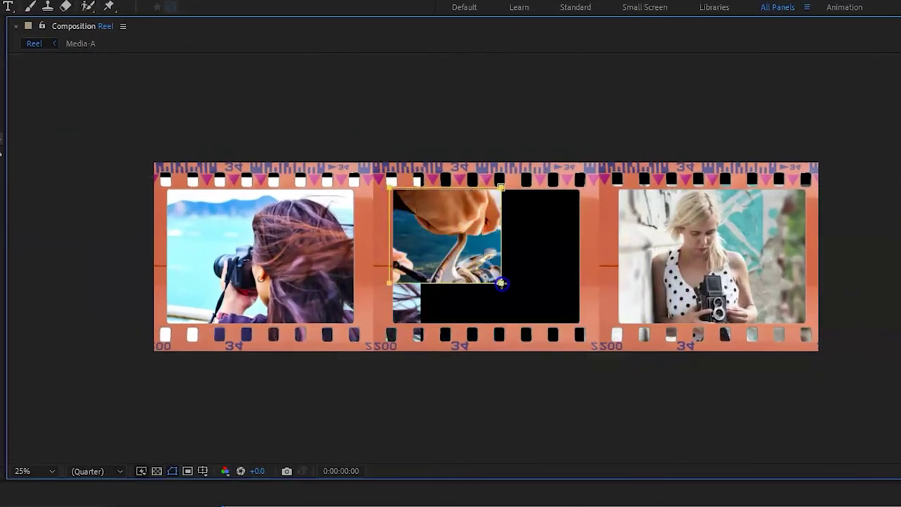
pyautogui.moveTo(553, 316); pyautogui.dragTo(583, 326)
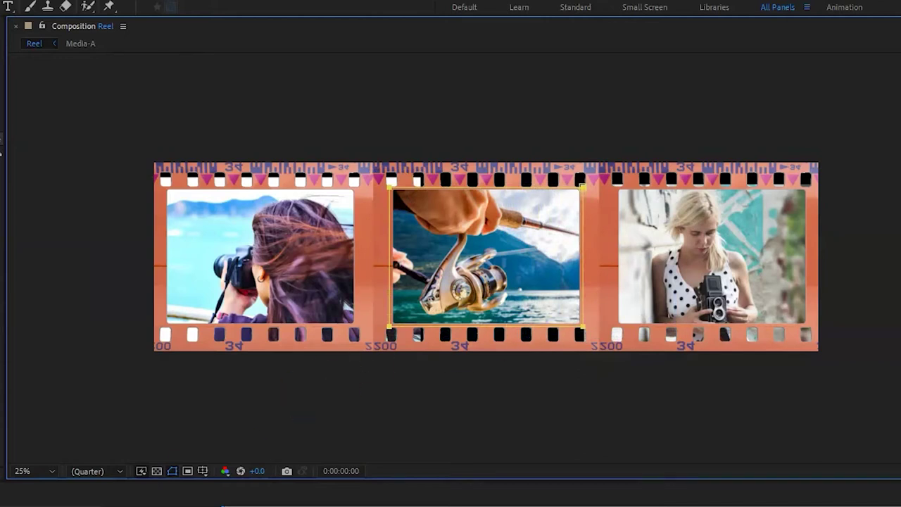
# Draw rectangular masks limiting the Media-B layer to the film strip's left frame and Media-C to its right frame
pyautogui.hotkey('ctrl', 'Down')
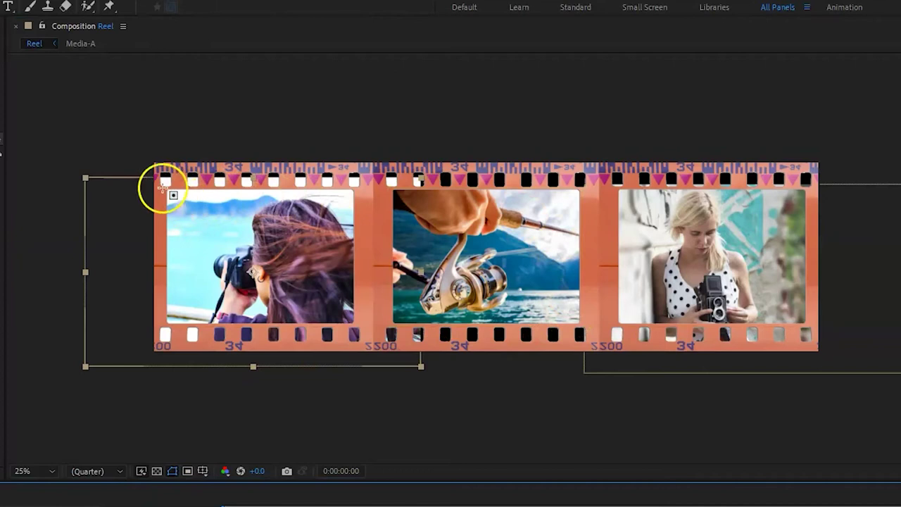
pyautogui.moveTo(161, 186); pyautogui.dragTo(363, 326)
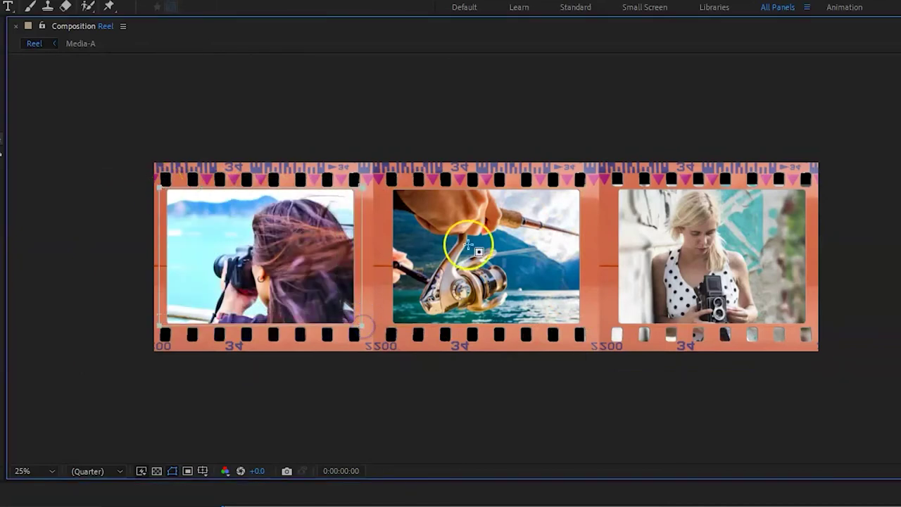
pyautogui.click(684, 238)
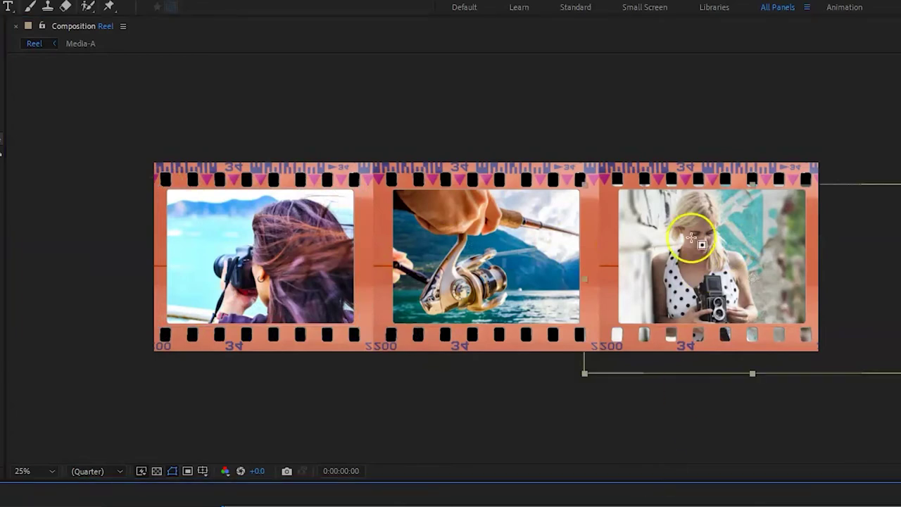
pyautogui.moveTo(616, 189); pyautogui.dragTo(814, 327)
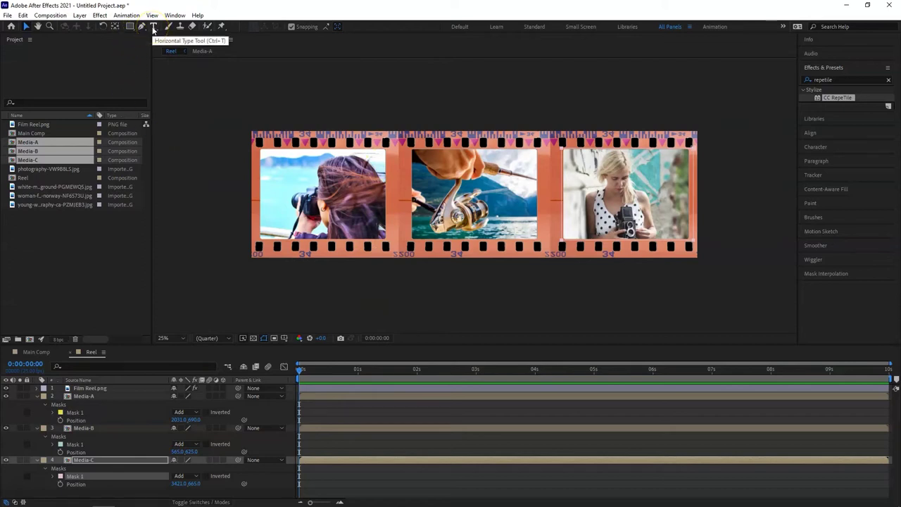
# Add the text FISHING over the middle photo and place its layer directly below Film Reel.png, above Media-A
pyautogui.click(153, 26)
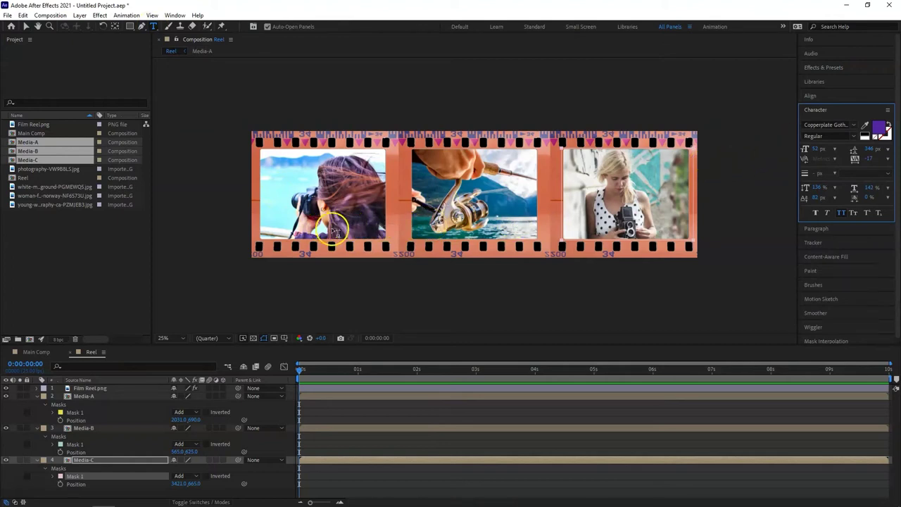
pyautogui.click(479, 226)
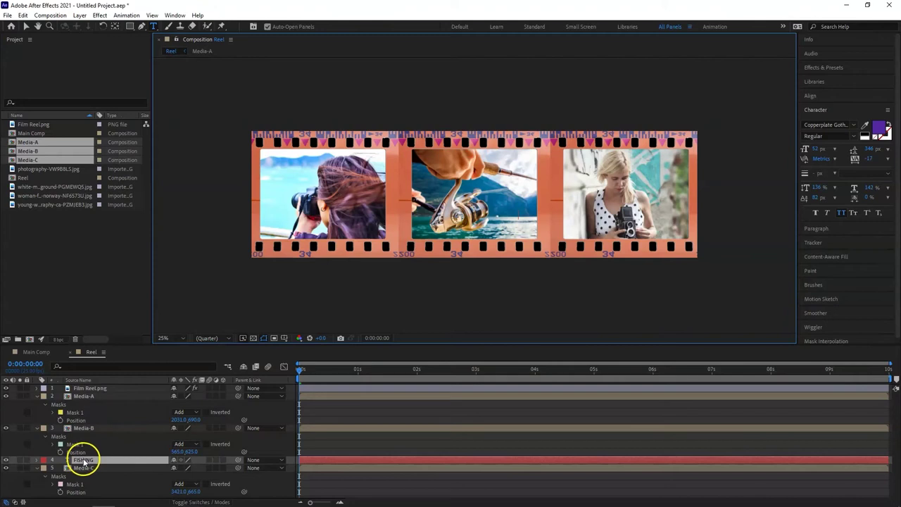
pyautogui.moveTo(83, 461); pyautogui.dragTo(85, 396)
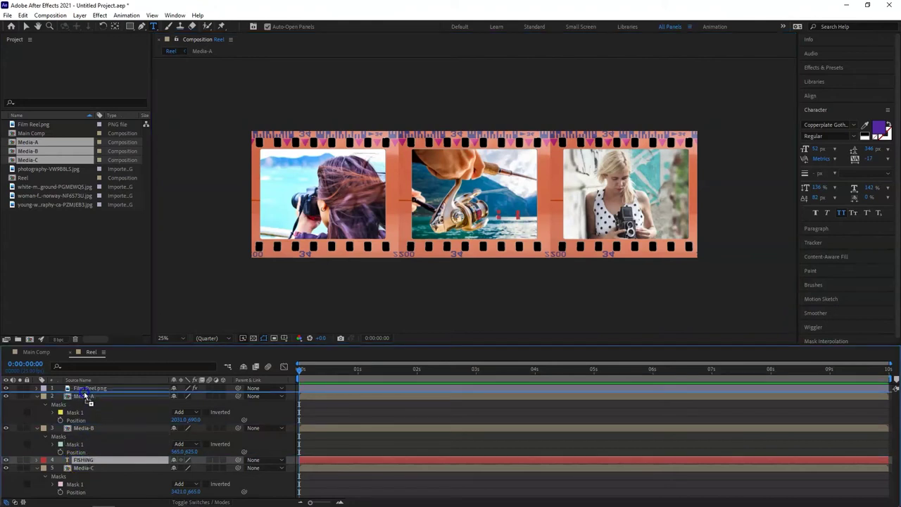
pyautogui.moveTo(85, 396); pyautogui.dragTo(85, 396)
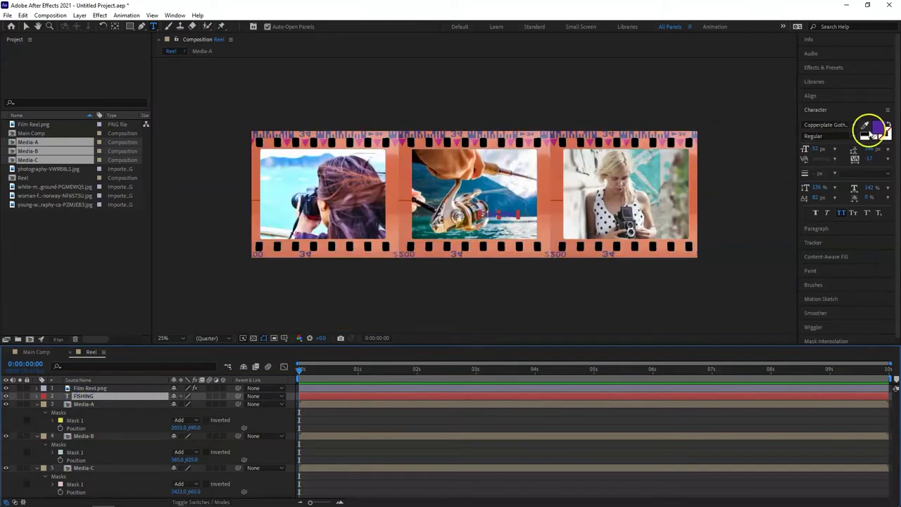
# Set the FISHING text's fill color to bright yellow
pyautogui.click(881, 132)
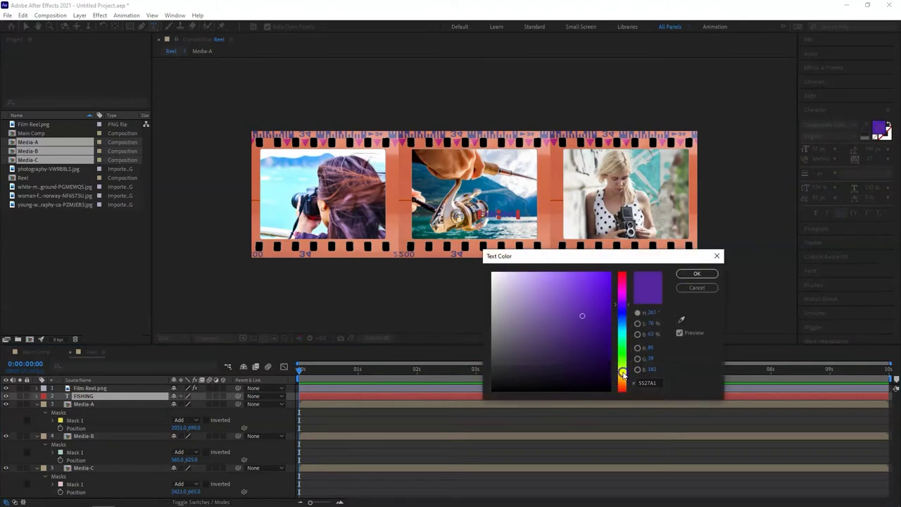
pyautogui.click(623, 374)
pyautogui.moveTo(623, 373); pyautogui.dragTo(623, 371)
pyautogui.moveTo(581, 316); pyautogui.dragTo(597, 272)
pyautogui.click(693, 274)
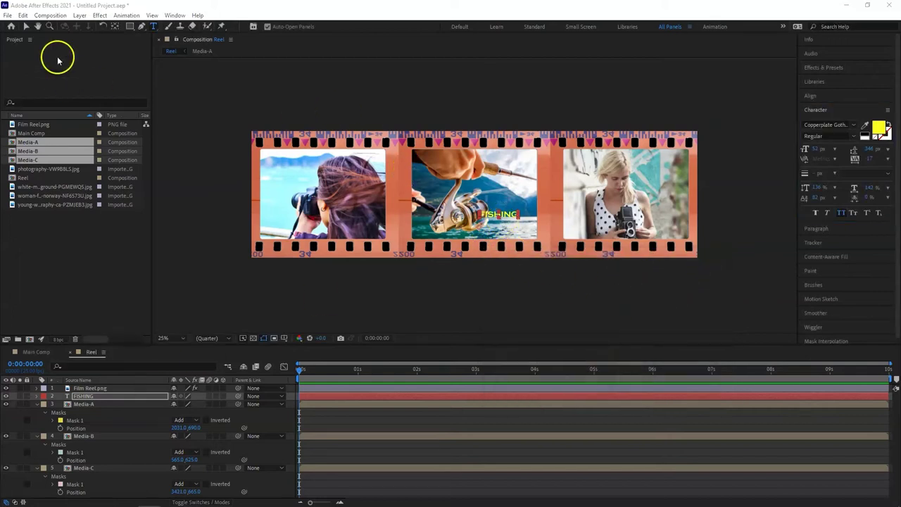
# Move the FISHING text toward the middle photo's lower-right corner and set its font to Franklin Gothic Demi Cond
pyautogui.click(26, 26)
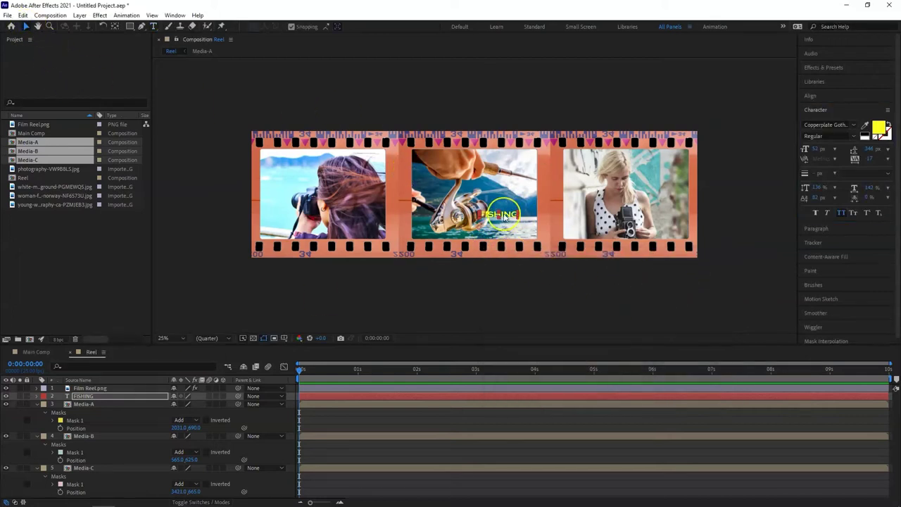
pyautogui.moveTo(504, 216); pyautogui.dragTo(520, 227)
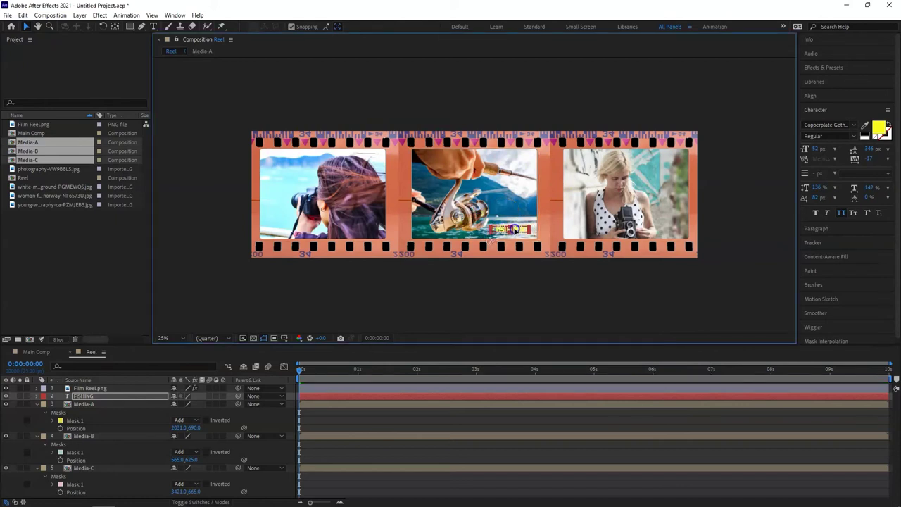
pyautogui.click(854, 137)
pyautogui.click(853, 138)
pyautogui.click(854, 124)
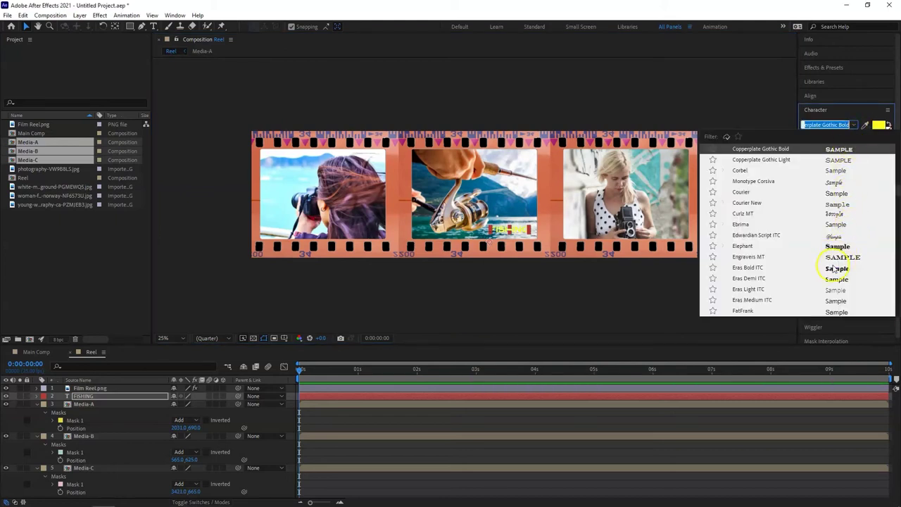
pyautogui.scroll(4, 832, 232)
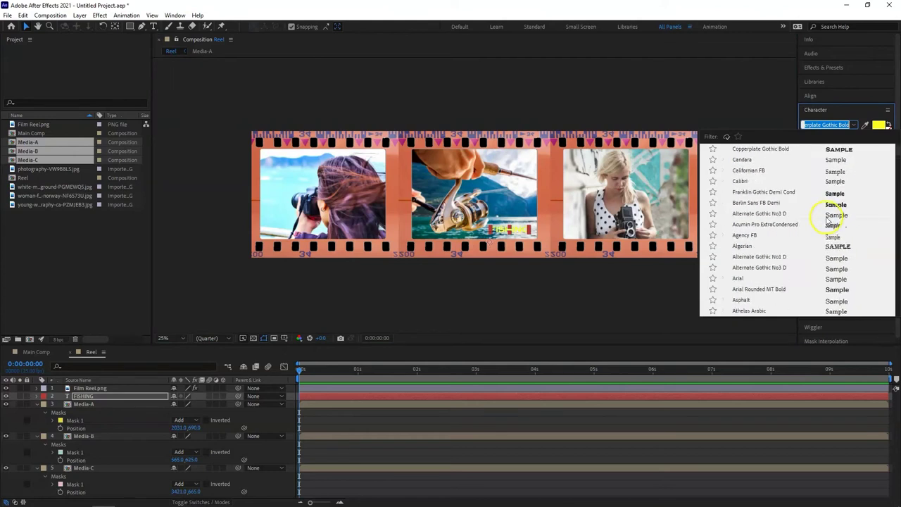
pyautogui.click(834, 197)
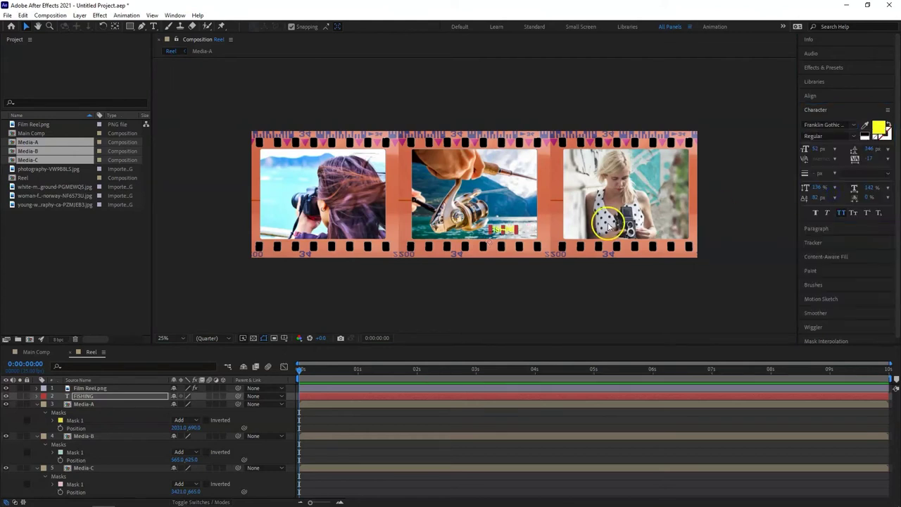
# Enlarge the FISHING text to 83 px and keep it within the middle photo's lower-right area
pyautogui.click(853, 136)
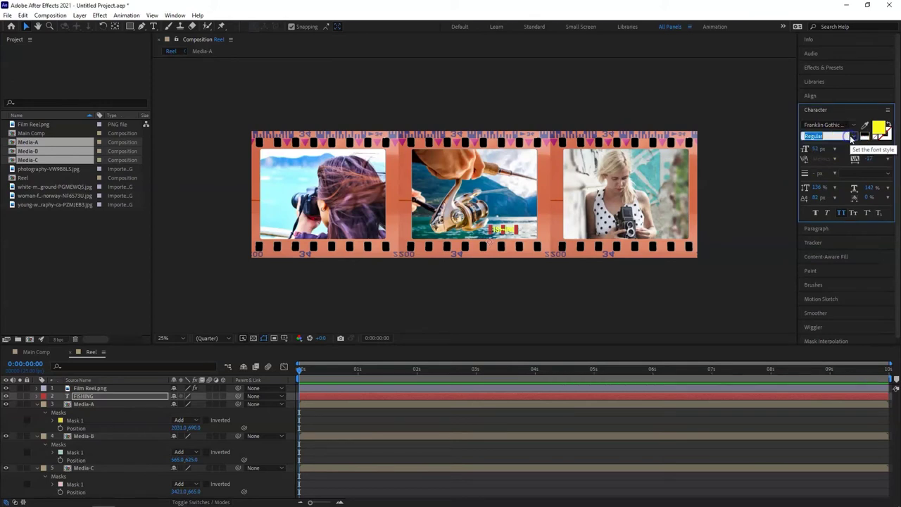
pyautogui.click(520, 228)
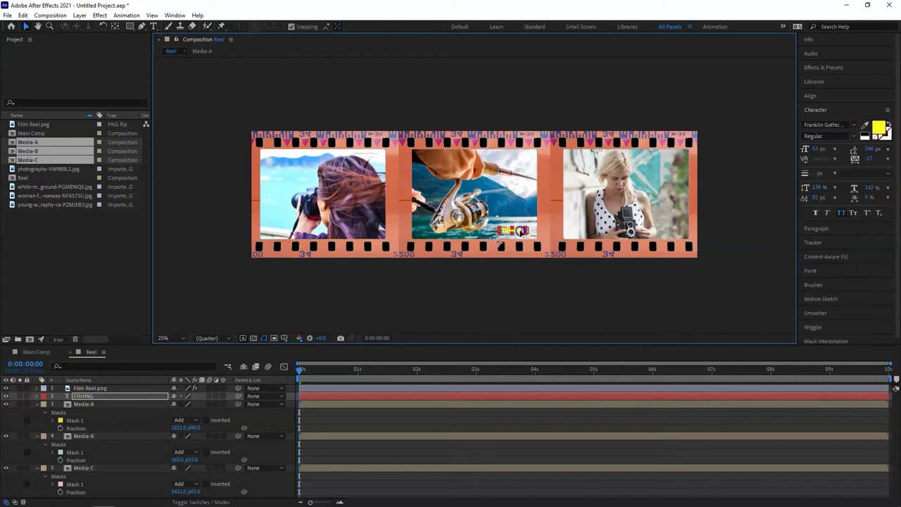
pyautogui.moveTo(821, 148)
pyautogui.mouseDown()
pyautogui.moveTo(838, 148)
pyautogui.moveTo(825, 149)
pyautogui.moveTo(828, 159)
pyautogui.mouseUp()
pyautogui.moveTo(526, 229); pyautogui.dragTo(499, 230)
pyautogui.click(527, 264)
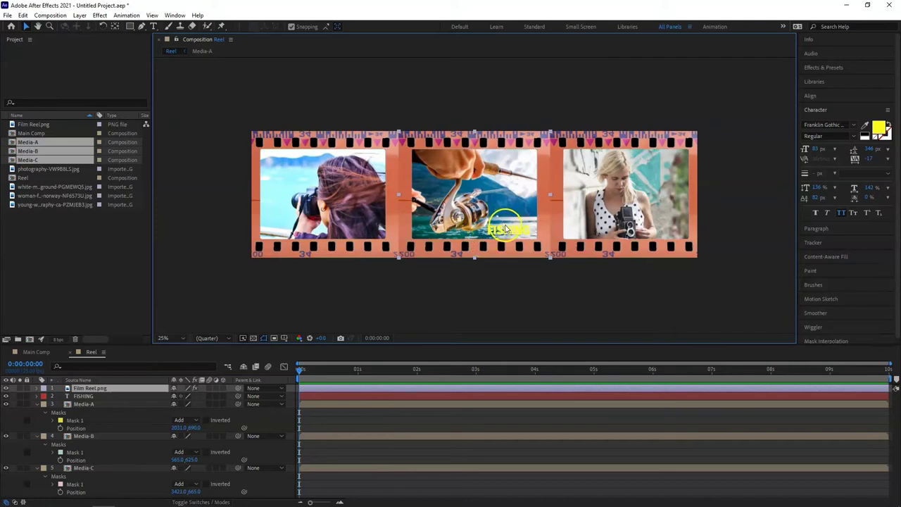
# Move the FISHING text to the lower-left corner of the middle photo
pyautogui.click(101, 396)
pyautogui.moveTo(514, 238); pyautogui.dragTo(445, 233)
pyautogui.click(460, 292)
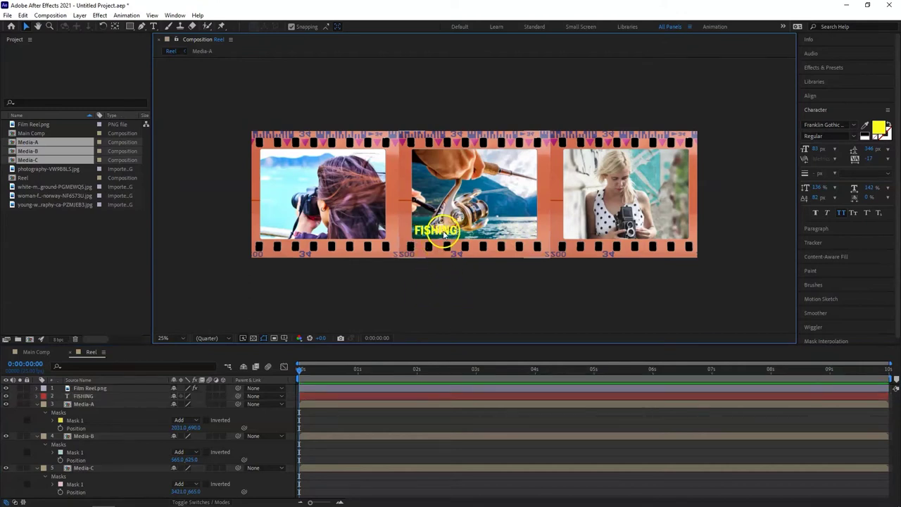
# Duplicate the FISHING text layer and place the copy in the lower-right corner of the left photo
pyautogui.click(83, 397)
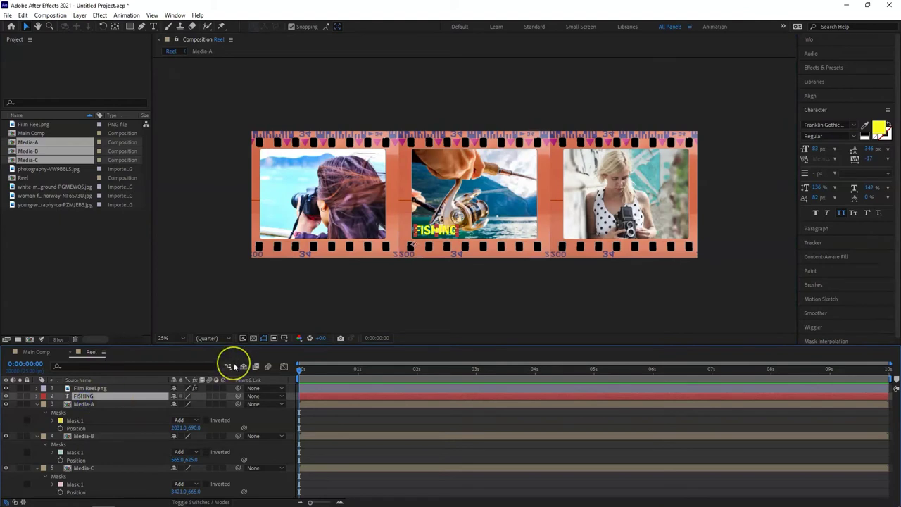
pyautogui.hotkey('ctrl', 'd')
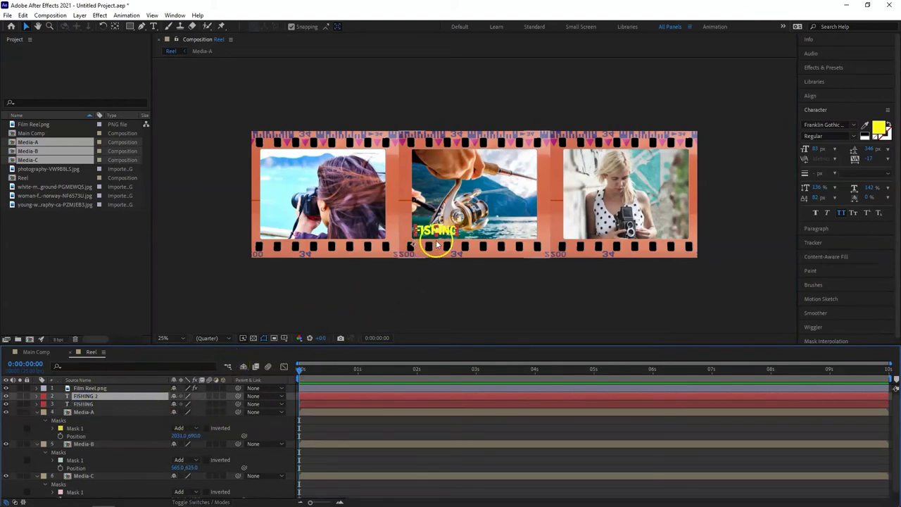
pyautogui.moveTo(443, 228); pyautogui.dragTo(332, 245)
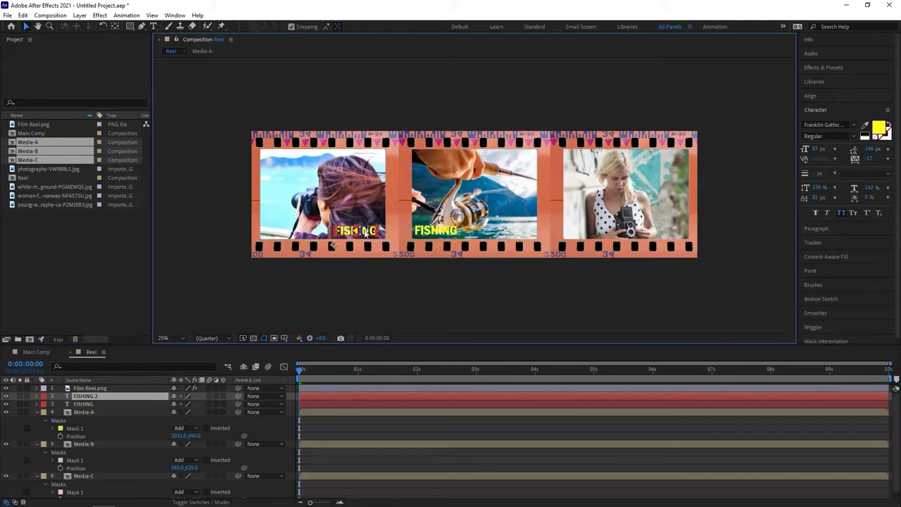
pyautogui.press('Return')
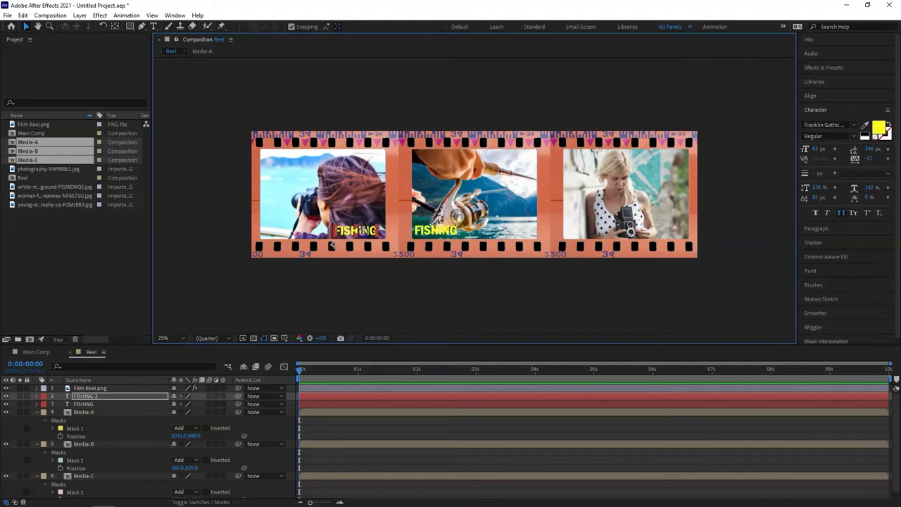
# Change the left photo's caption text to HOLIDAY
pyautogui.hotkey('ctrl', 't')
pyautogui.click(362, 232)
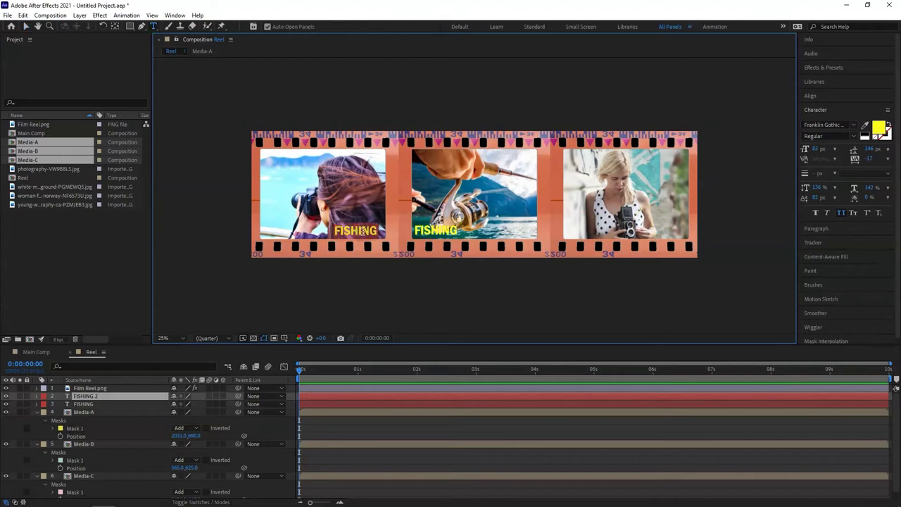
pyautogui.hotkey('ctrl', 'a')
pyautogui.write('HOL')
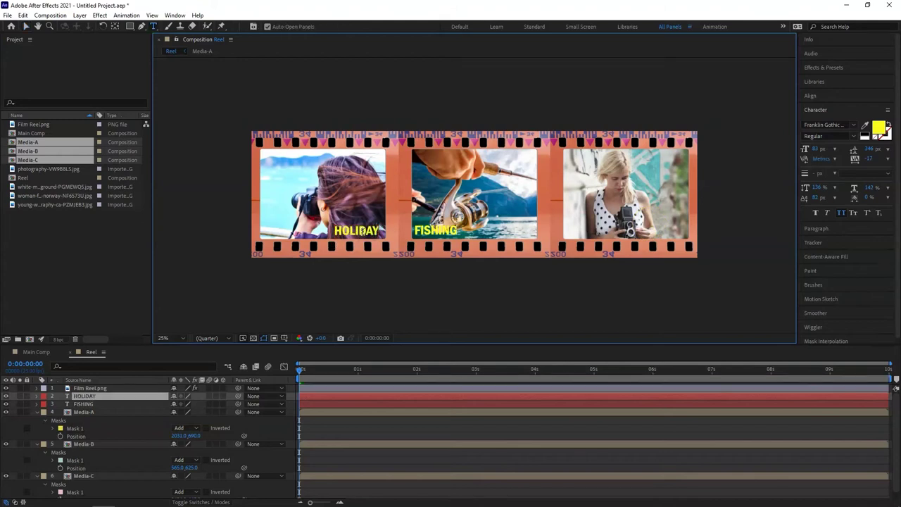
pyautogui.press('Escape')
pyautogui.press('v')
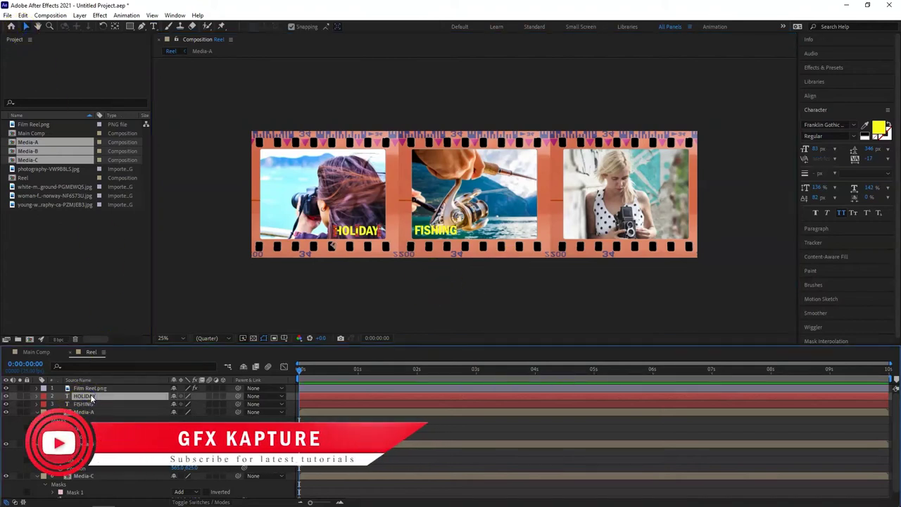
# Duplicate the HOLIDAY text layer and place the copy in the lower-right corner of the right photo
pyautogui.hotkey('ctrl', 'd')
pyautogui.click(92, 396)
pyautogui.moveTo(366, 227); pyautogui.dragTo(677, 234)
pyautogui.press('Right')
pyautogui.press('Right')
pyautogui.press('Right')
pyautogui.press('Right')
pyautogui.press('Right')
pyautogui.press('Right')
pyautogui.press('Right')
pyautogui.press('Right')
pyautogui.press('Right')
pyautogui.press('Right')
pyautogui.press('Right')
pyautogui.press('Right')
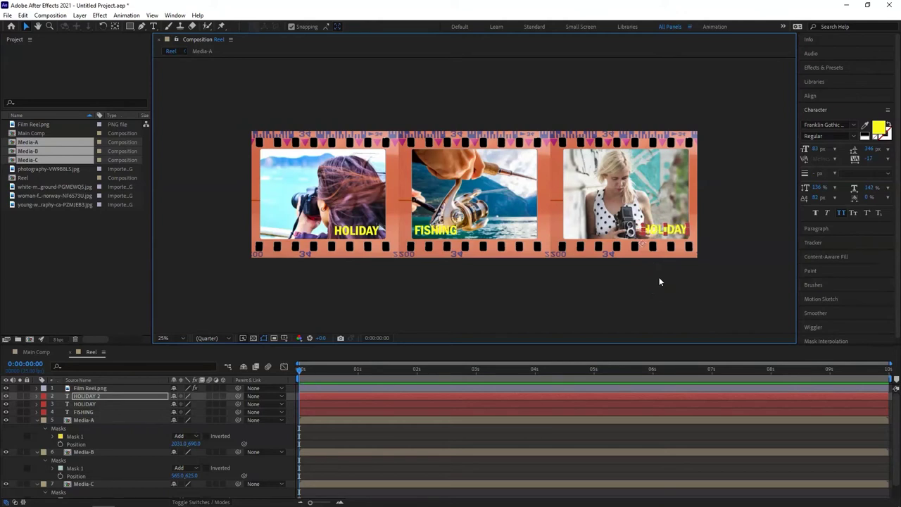
# Change the right photo's caption to STYLE and shift it closer to the photo's right edge
pyautogui.doubleClick(681, 227)
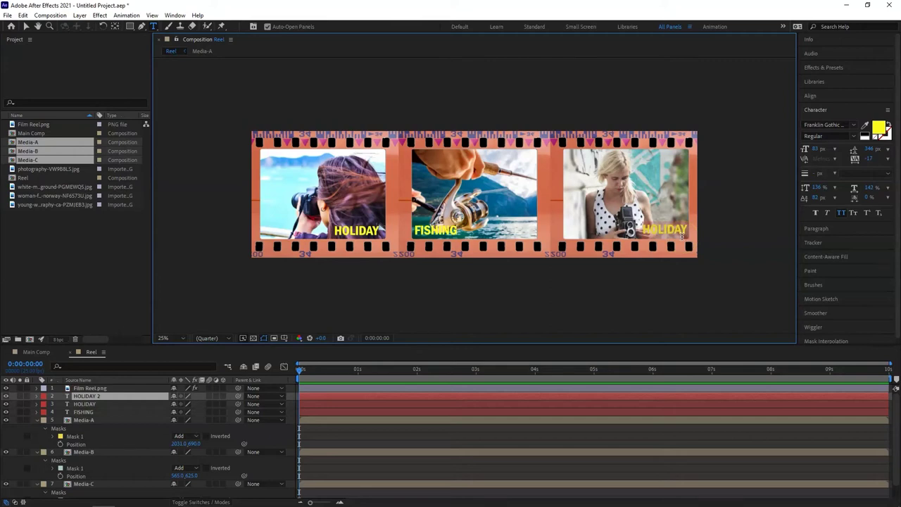
pyautogui.write('STYLE')
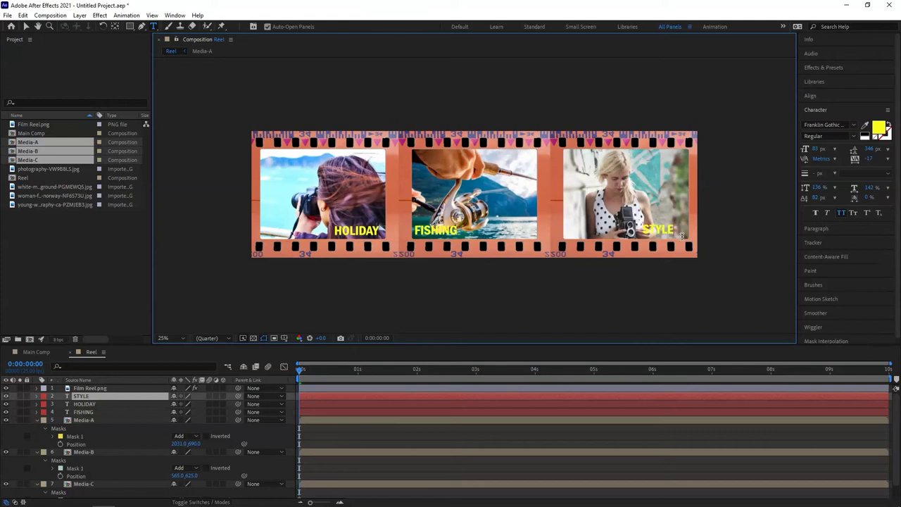
pyautogui.click(26, 26)
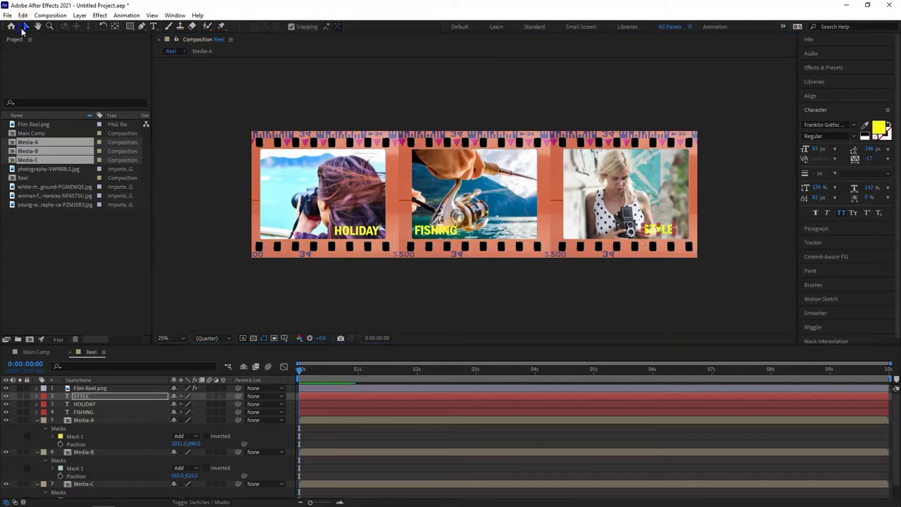
pyautogui.click(178, 137)
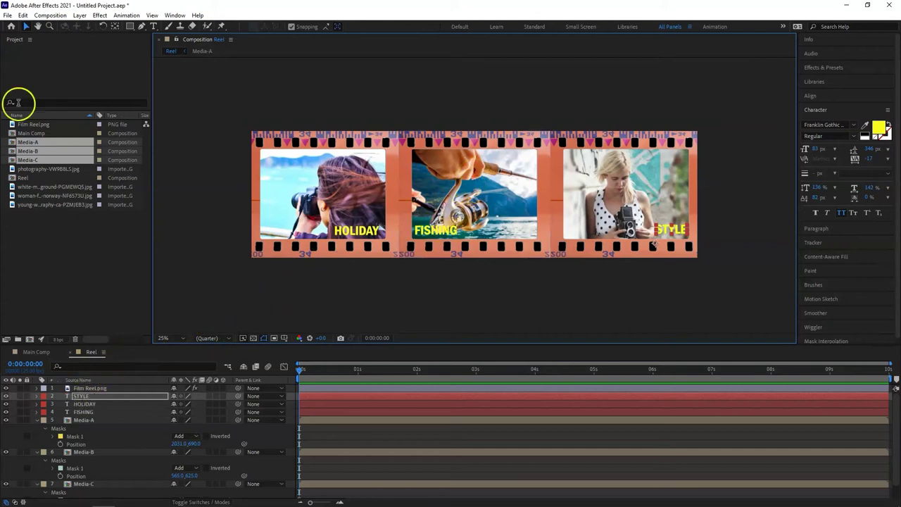
# Add the text RAW on the film strip's lower edge beneath HOLIDAY and move its layer above Film Reel.png
pyautogui.click(156, 27)
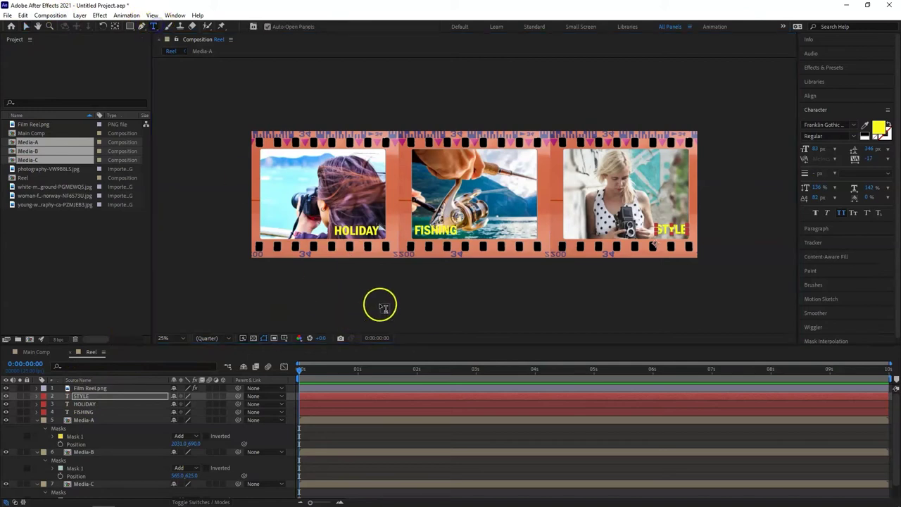
pyautogui.click(360, 252)
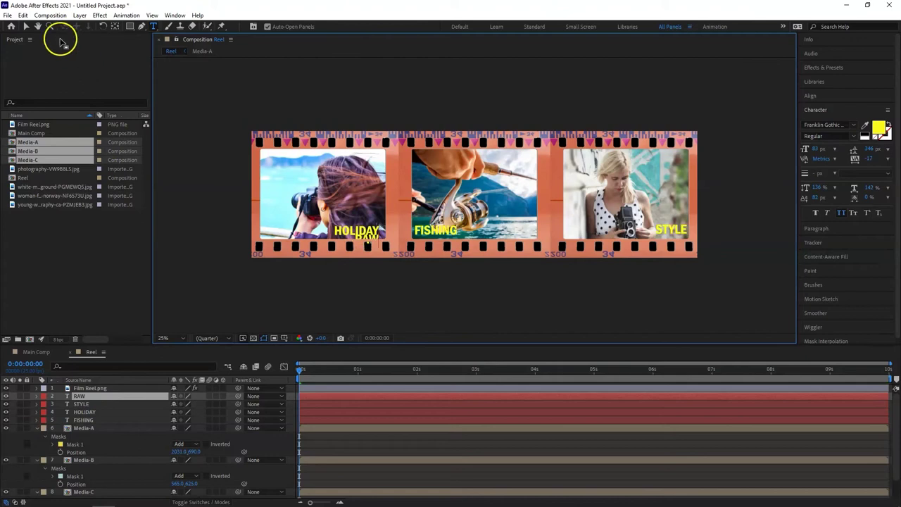
pyautogui.click(26, 26)
pyautogui.click(328, 216)
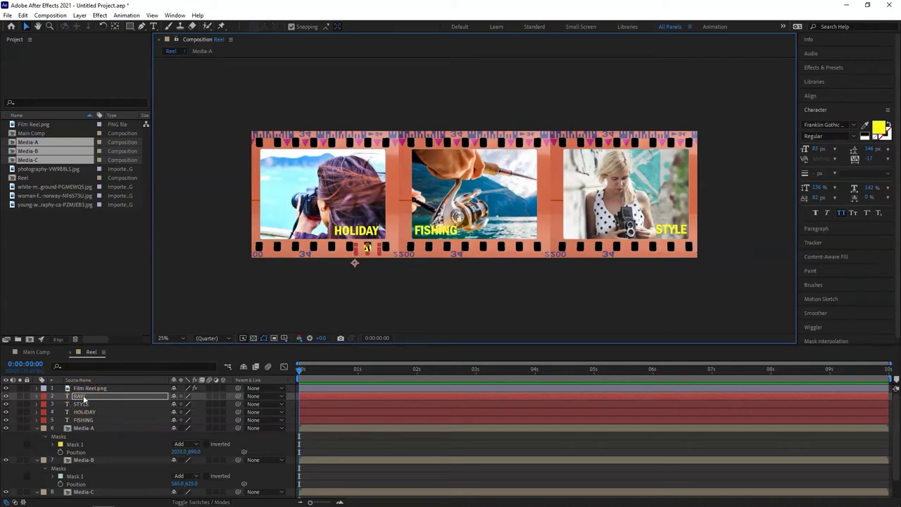
pyautogui.moveTo(83, 399); pyautogui.dragTo(86, 389)
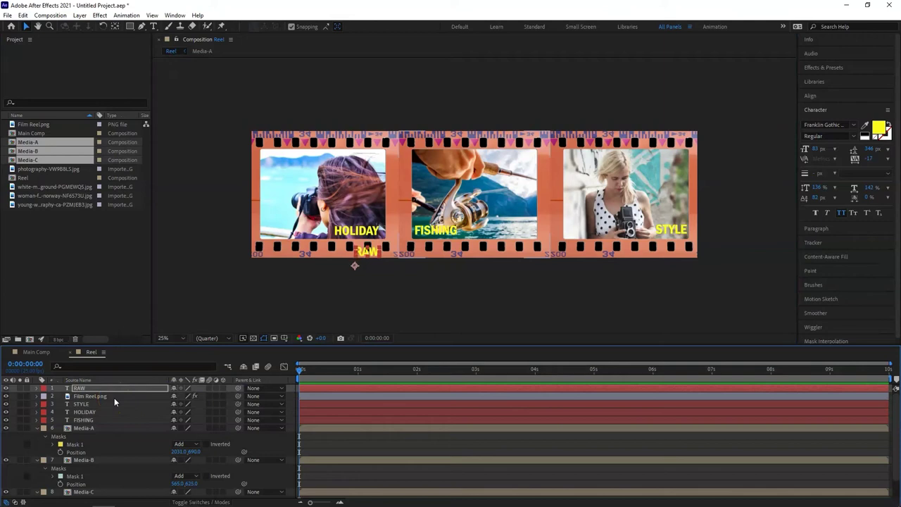
# Set the RAW text's size to 46 px and its fill colour to dark blue 0A38A0
pyautogui.moveTo(825, 155); pyautogui.dragTo(792, 149)
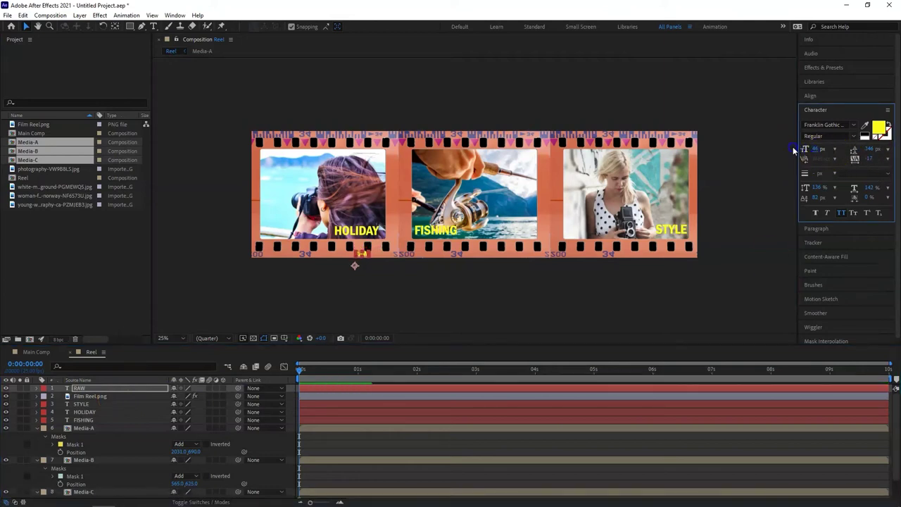
pyautogui.click(879, 128)
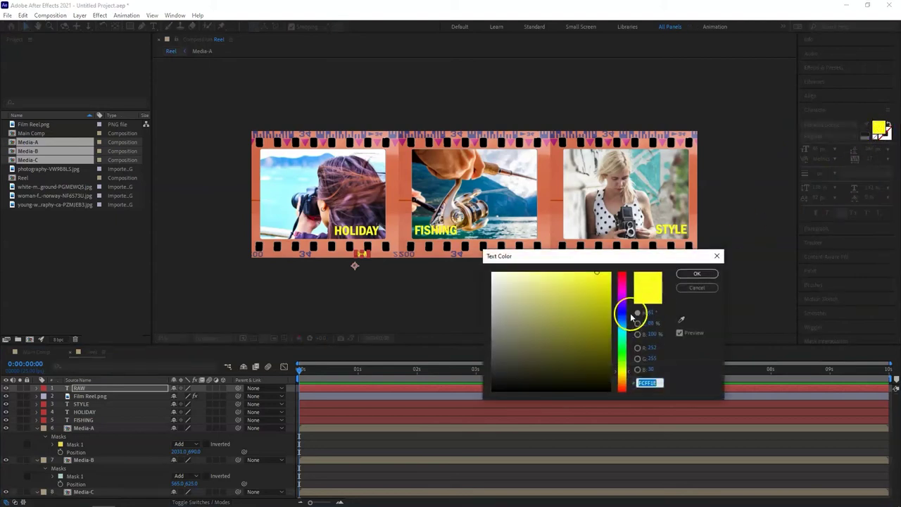
pyautogui.click(624, 313)
pyautogui.moveTo(624, 315); pyautogui.dragTo(624, 319)
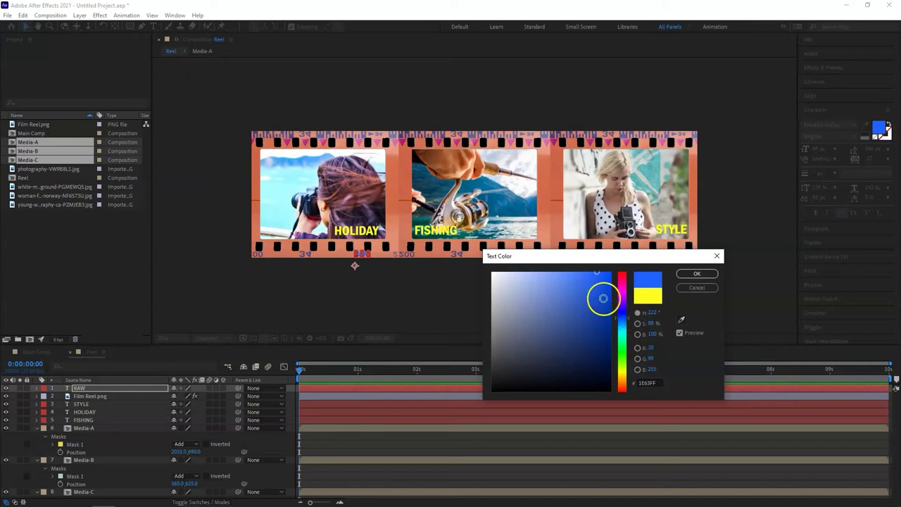
pyautogui.click(602, 299)
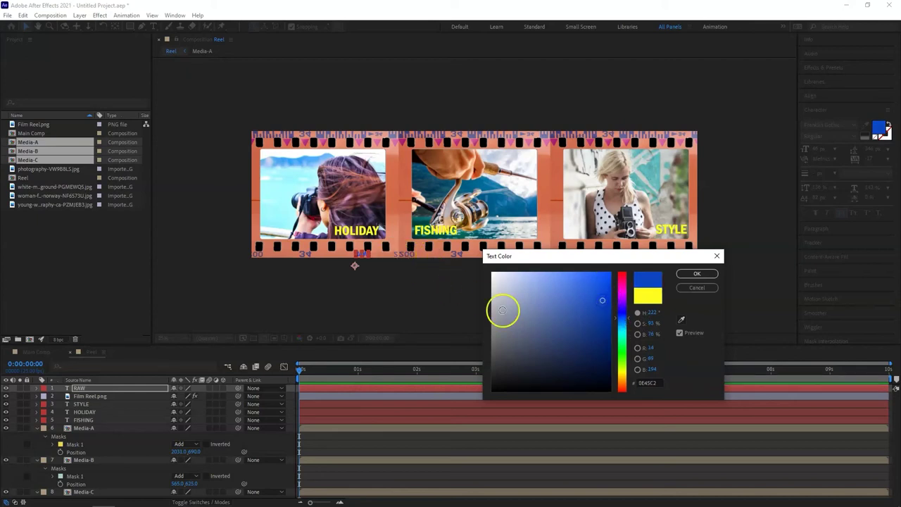
pyautogui.click(603, 316)
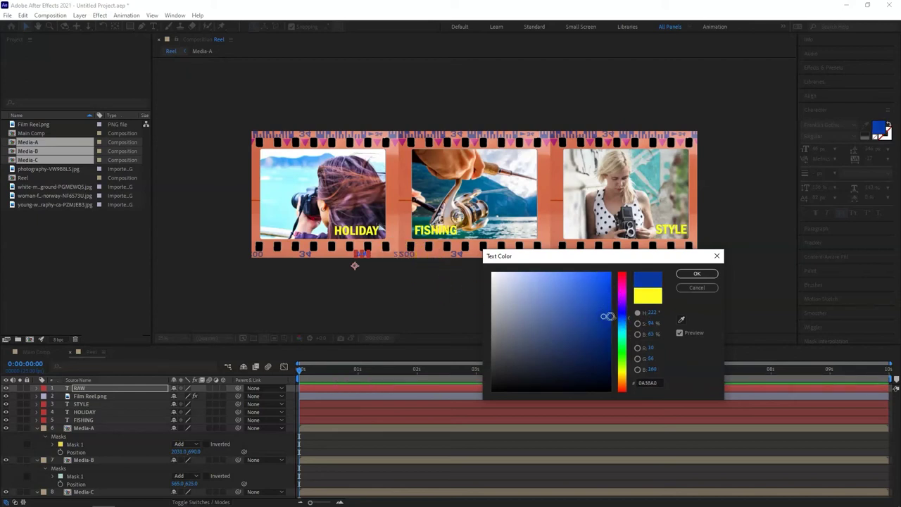
pyautogui.click(696, 273)
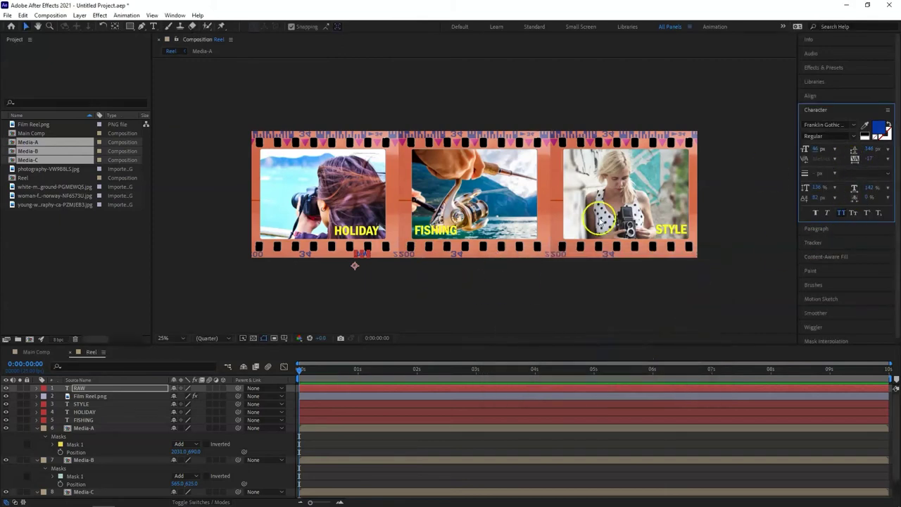
# Shift the RAW label slightly to the left along the film strip's lower edge
pyautogui.click(412, 287)
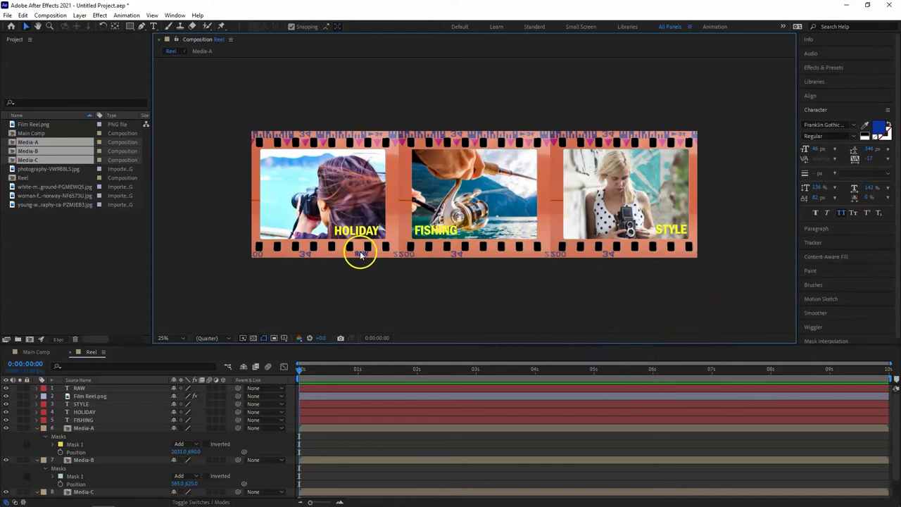
pyautogui.click(359, 254)
pyautogui.press('Return')
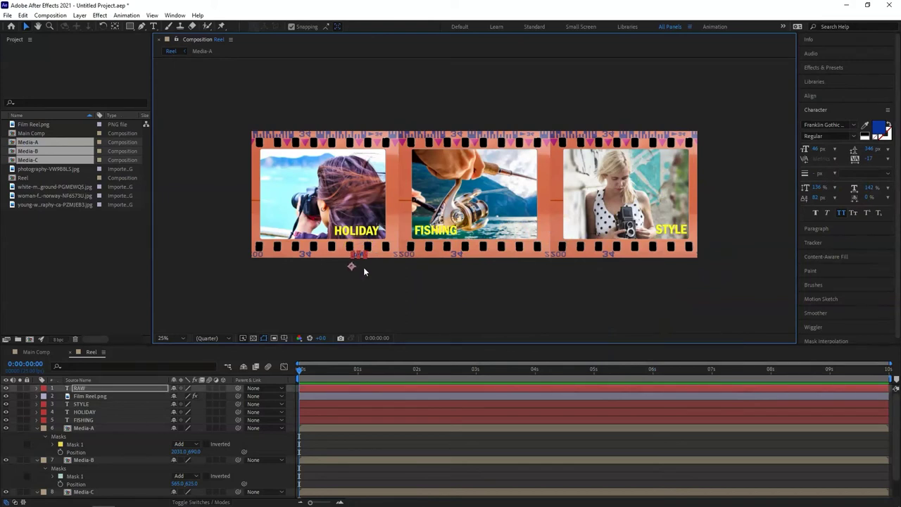
pyautogui.click(370, 269)
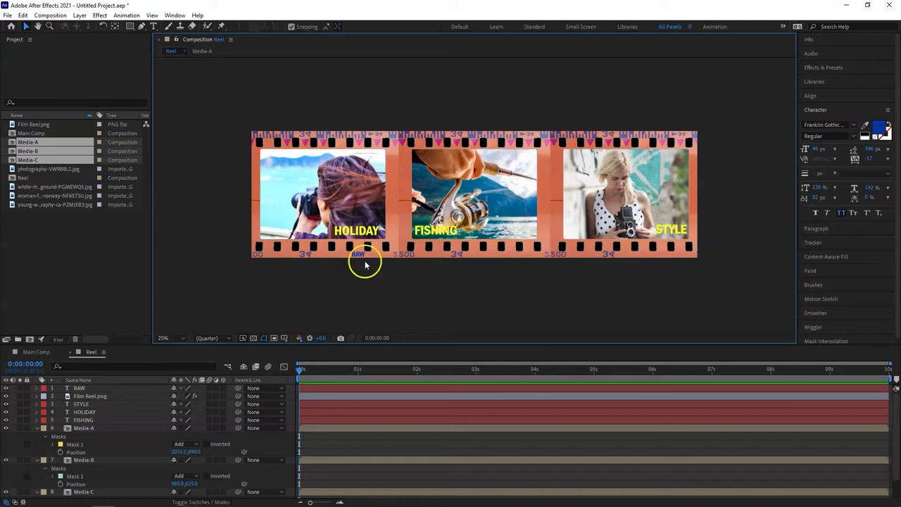
# Duplicate the RAW text layer and set the copy's horizontal position to 2132, beneath the middle photo
pyautogui.click(357, 254)
pyautogui.hotkey('ctrl', 'd')
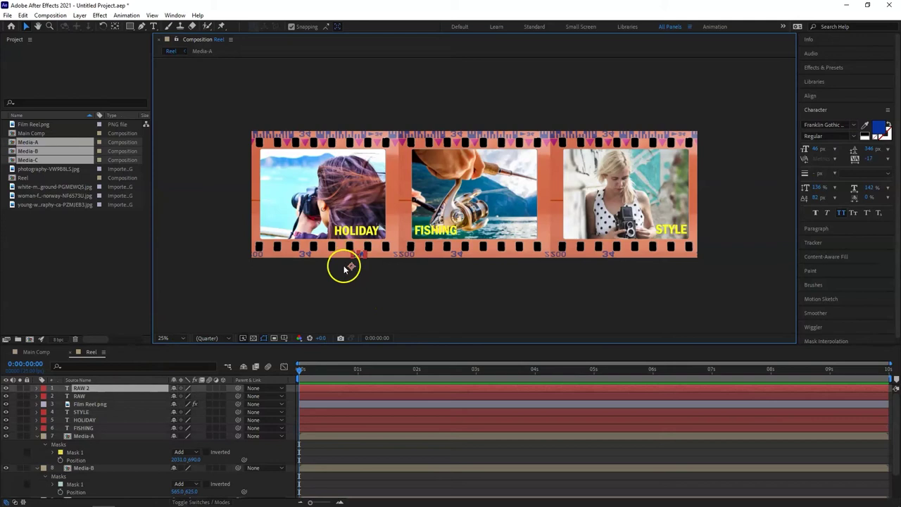
pyautogui.press('p')
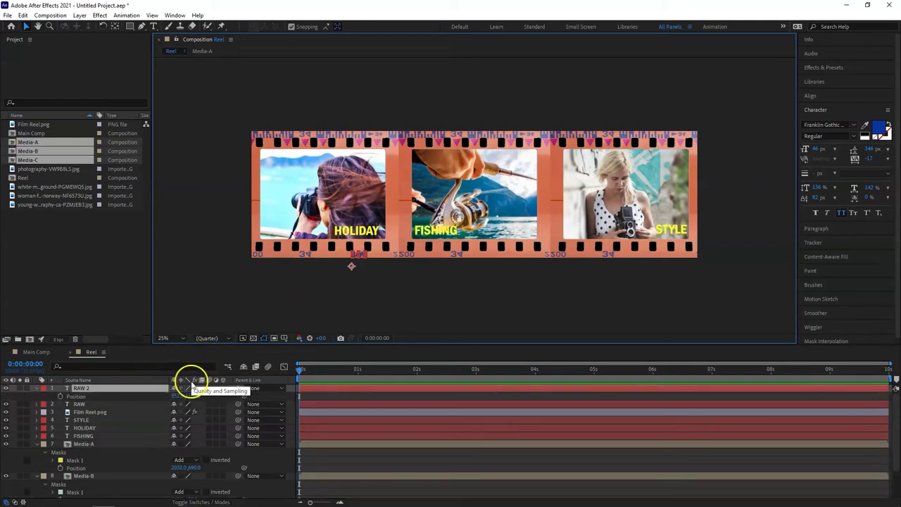
pyautogui.moveTo(193, 394)
pyautogui.mouseDown()
pyautogui.moveTo(174, 397)
pyautogui.moveTo(774, 398)
pyautogui.mouseUp()
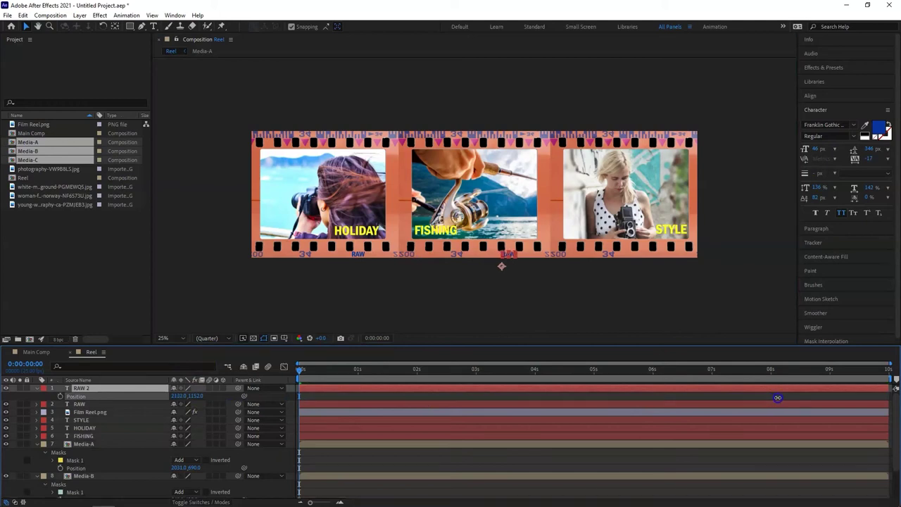
# Duplicate the middle RAW label and set the new copy's horizontal position to 3476, beneath the right photo
pyautogui.hotkey('ctrl', 'd')
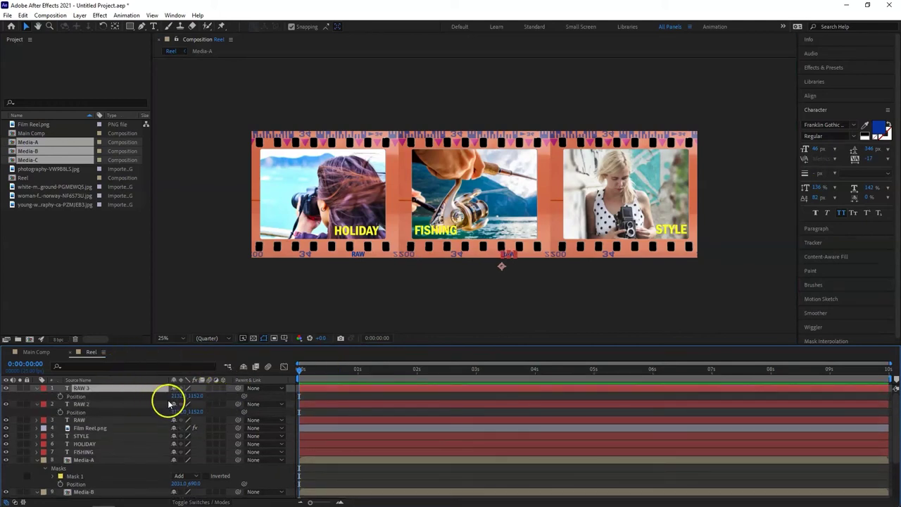
pyautogui.moveTo(176, 397); pyautogui.dragTo(692, 397)
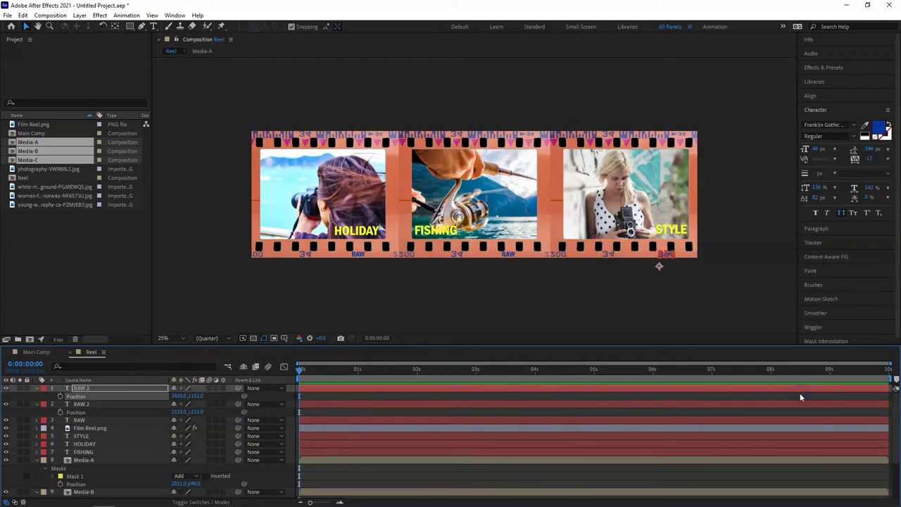
pyautogui.click(559, 288)
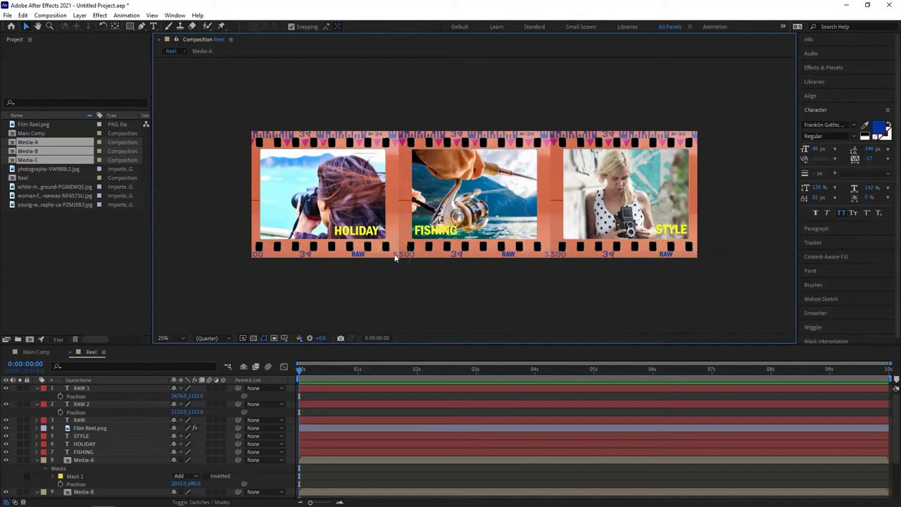
# Close the Reel composition's timeline and add the Reel composition as a layer in Main Comp
pyautogui.click(70, 352)
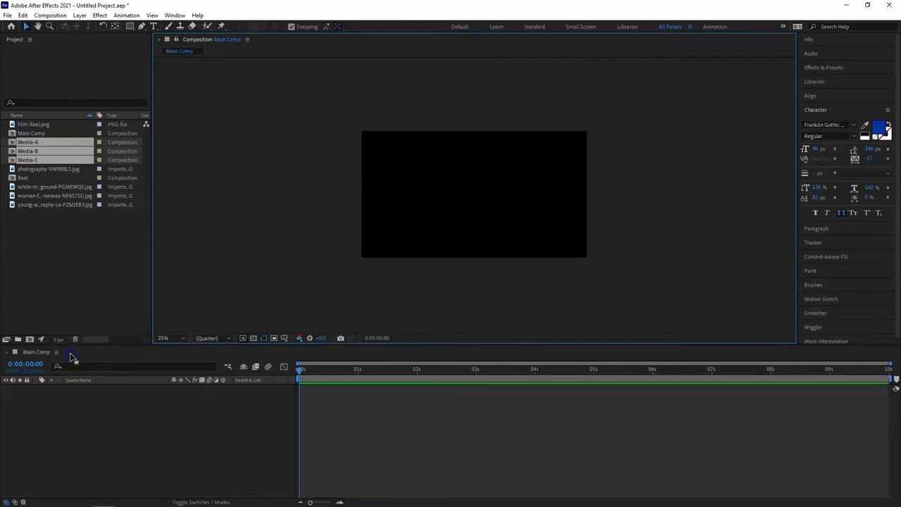
pyautogui.click(81, 247)
pyautogui.click(43, 134)
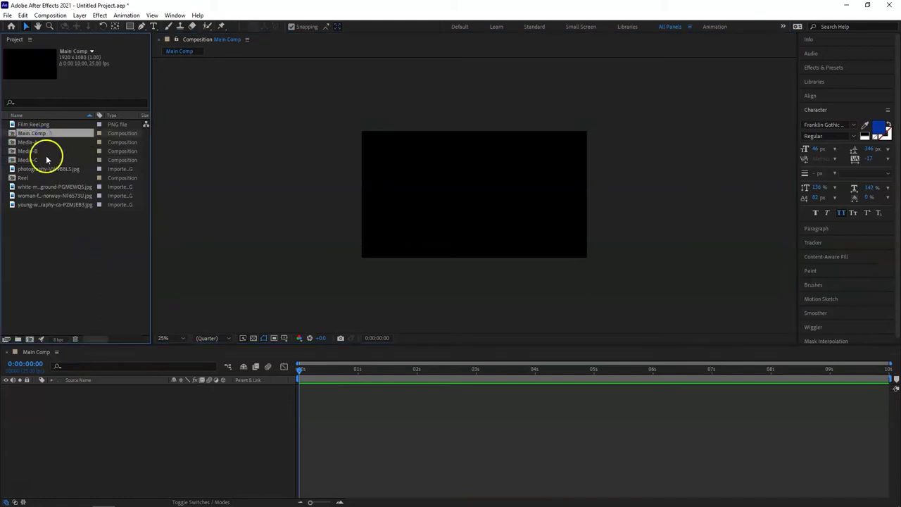
pyautogui.moveTo(29, 177); pyautogui.dragTo(89, 408)
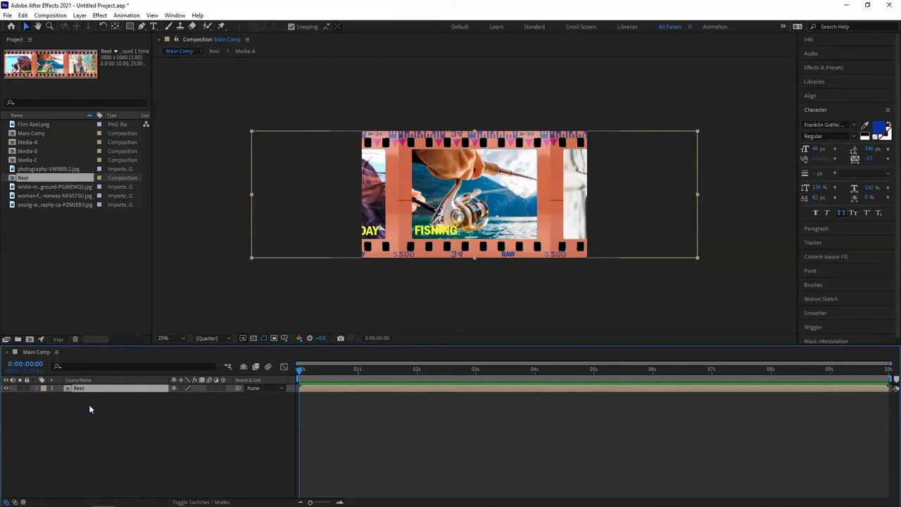
# Make the Reel layer in Main Comp a 3D layer
pyautogui.moveTo(187, 404)
pyautogui.mouseDown()
pyautogui.moveTo(215, 398)
pyautogui.moveTo(80, 408)
pyautogui.moveTo(106, 409)
pyautogui.mouseUp()
pyautogui.rightClick(106, 408)
pyautogui.click(154, 421)
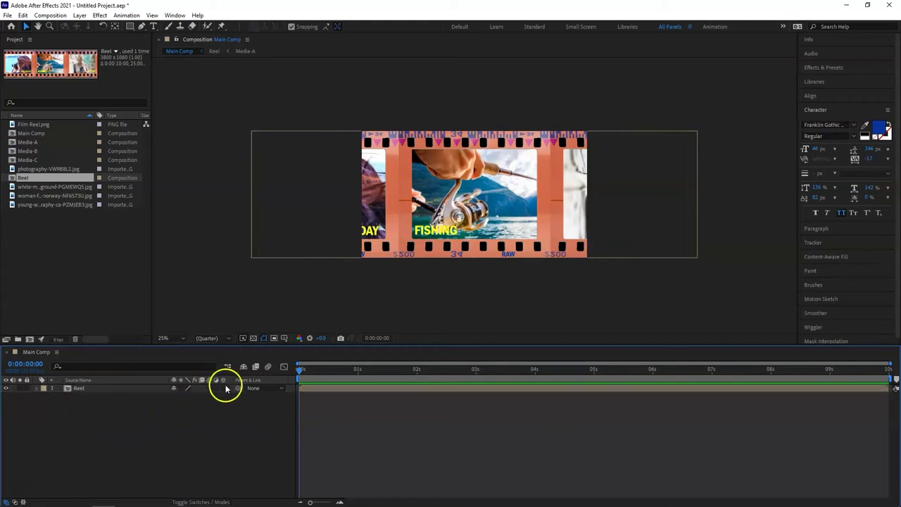
pyautogui.click(222, 388)
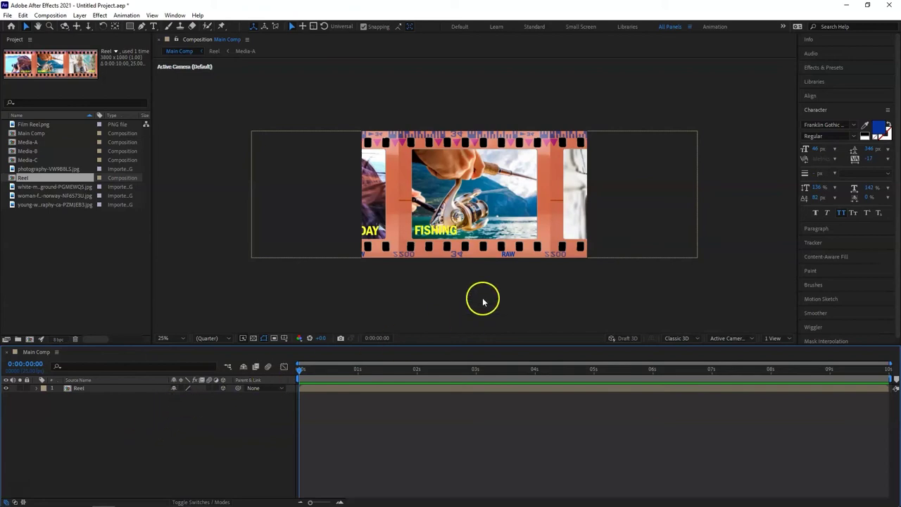
# Add a two-node camera named Camera 1 with the 50mm preset to Main Comp
pyautogui.rightClick(103, 419)
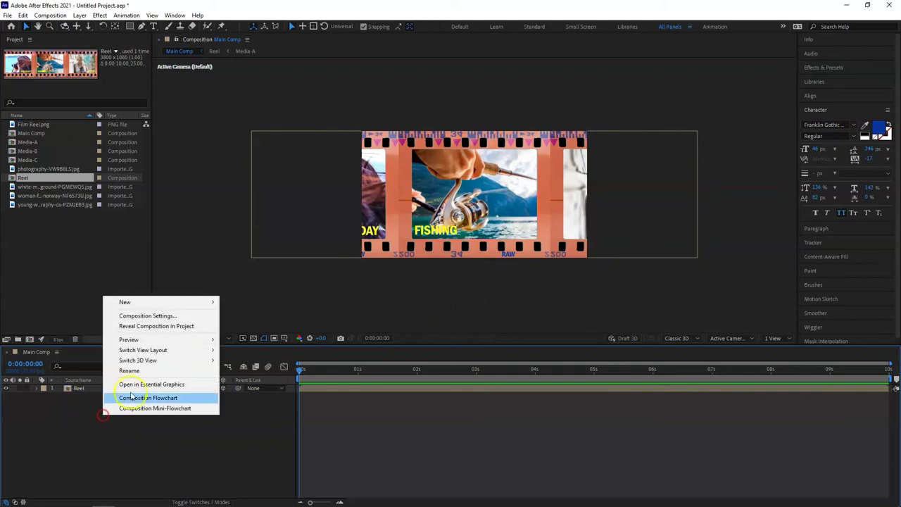
pyautogui.moveTo(173, 301)
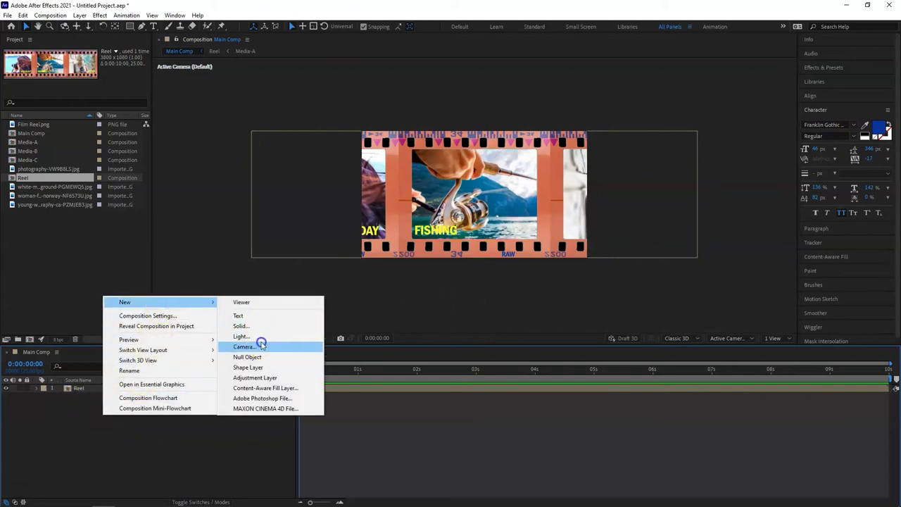
pyautogui.click(243, 347)
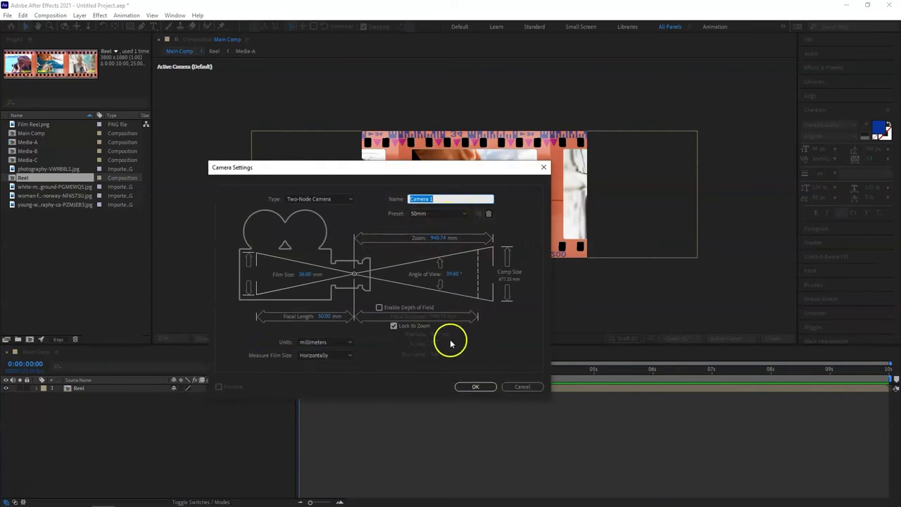
pyautogui.click(485, 392)
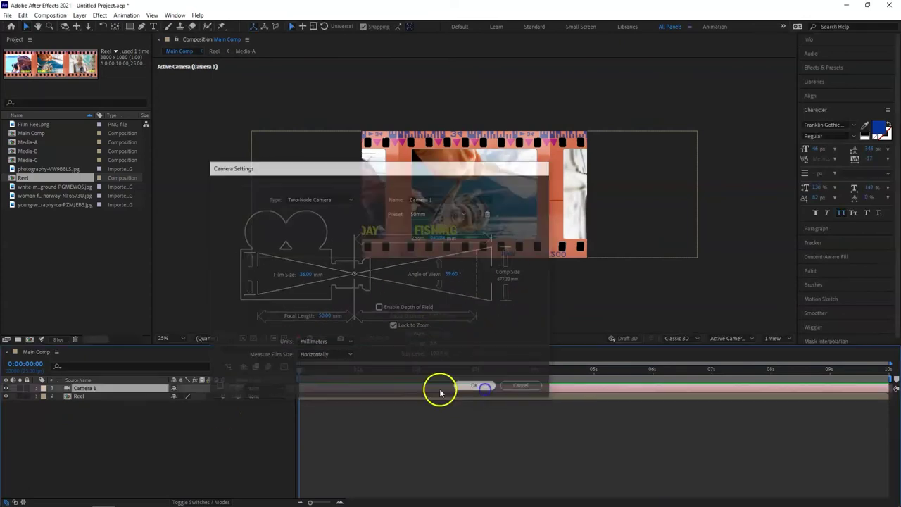
# Add a null object to Main Comp and switch to the Pan Behind tool
pyautogui.rightClick(98, 421)
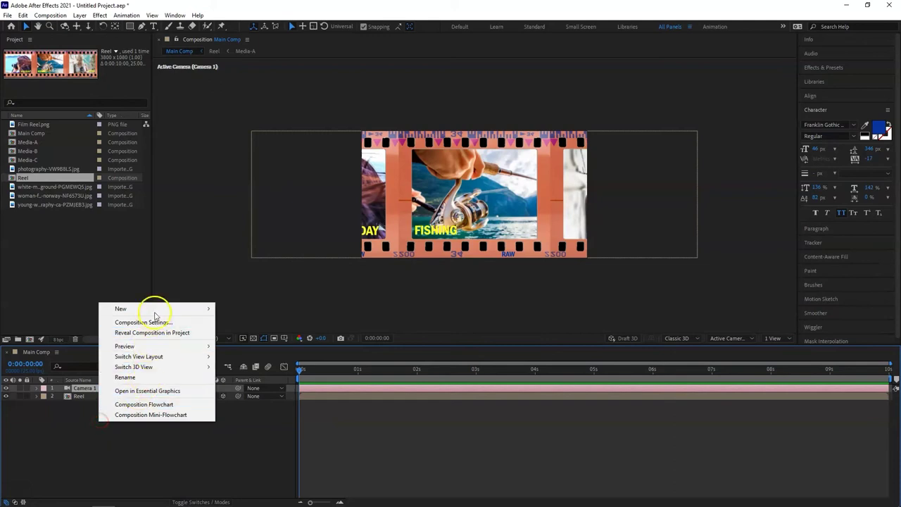
pyautogui.moveTo(155, 309)
pyautogui.click(242, 363)
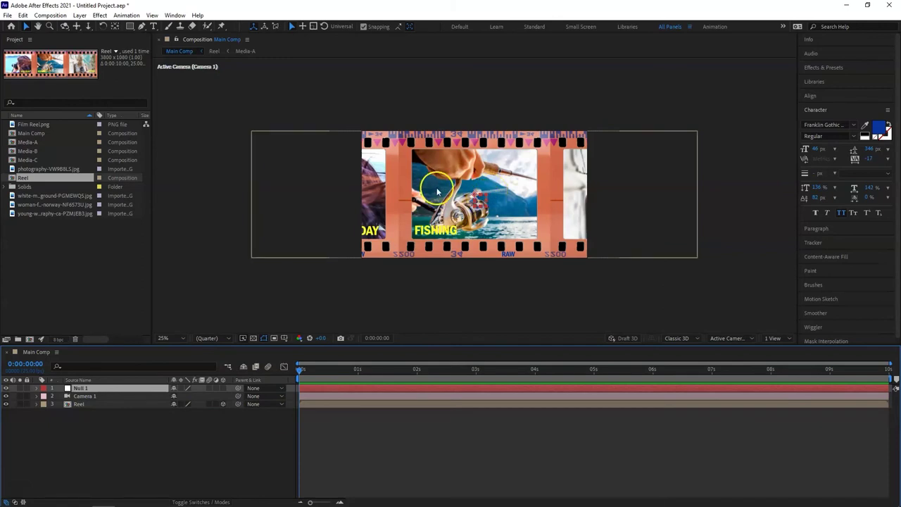
pyautogui.click(480, 202)
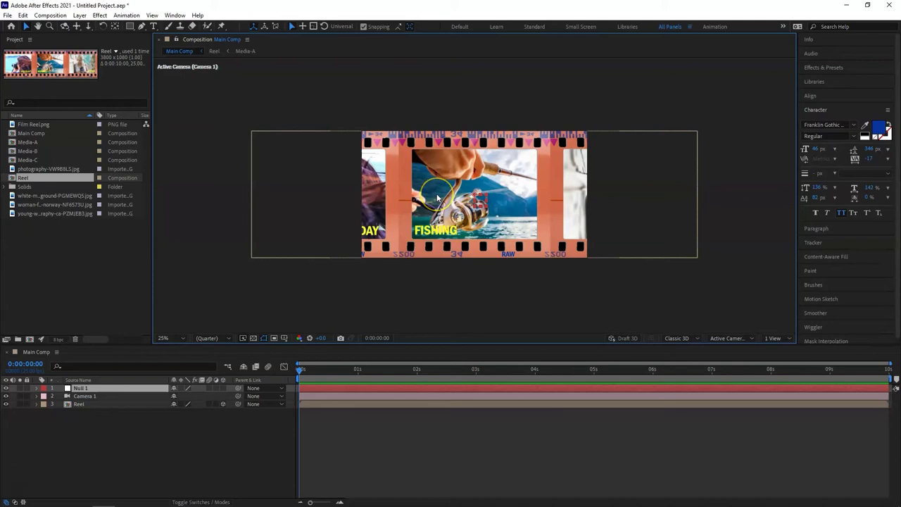
pyautogui.click(115, 27)
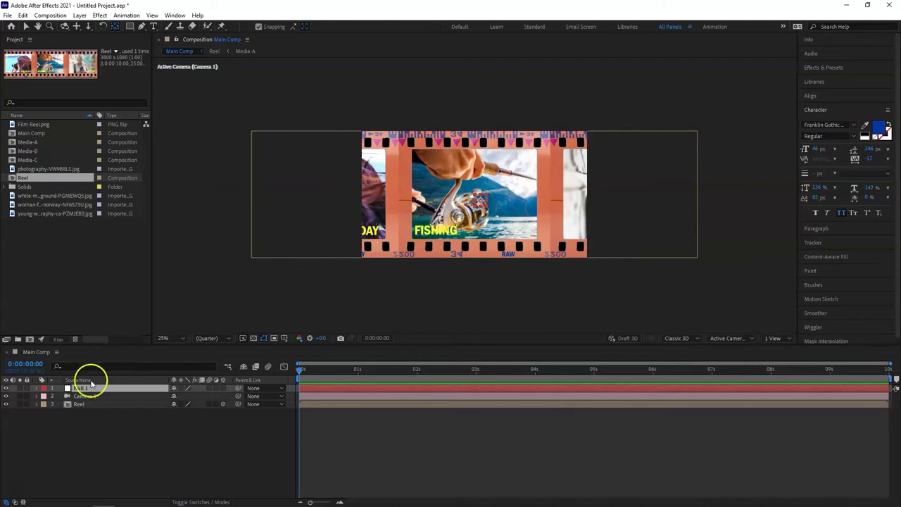
# Make the null object a 3D layer named Camera Control and parent Camera 1 to it
pyautogui.click(223, 387)
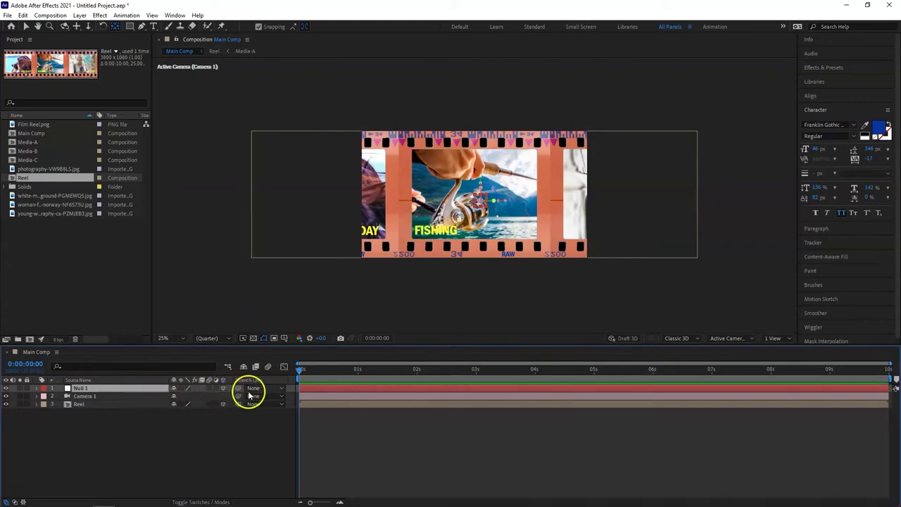
pyautogui.rightClick(86, 388)
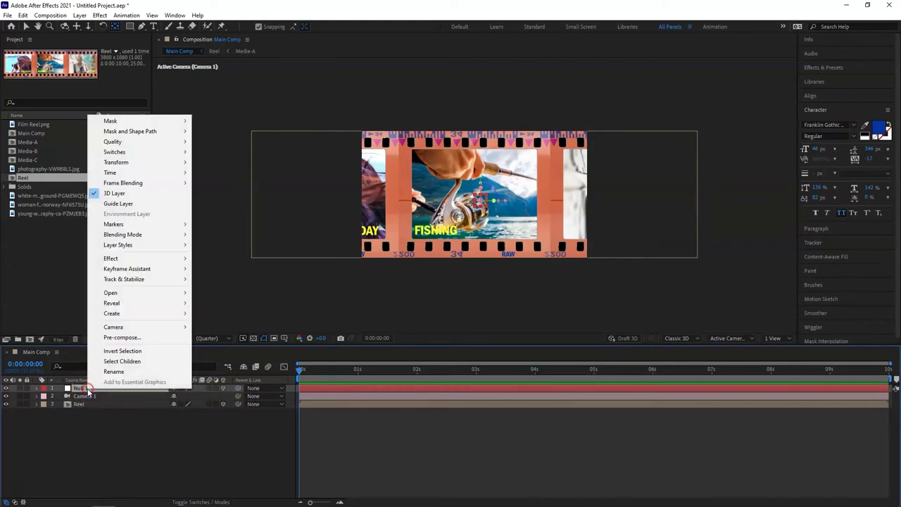
pyautogui.click(119, 372)
pyautogui.write('Camera Con')
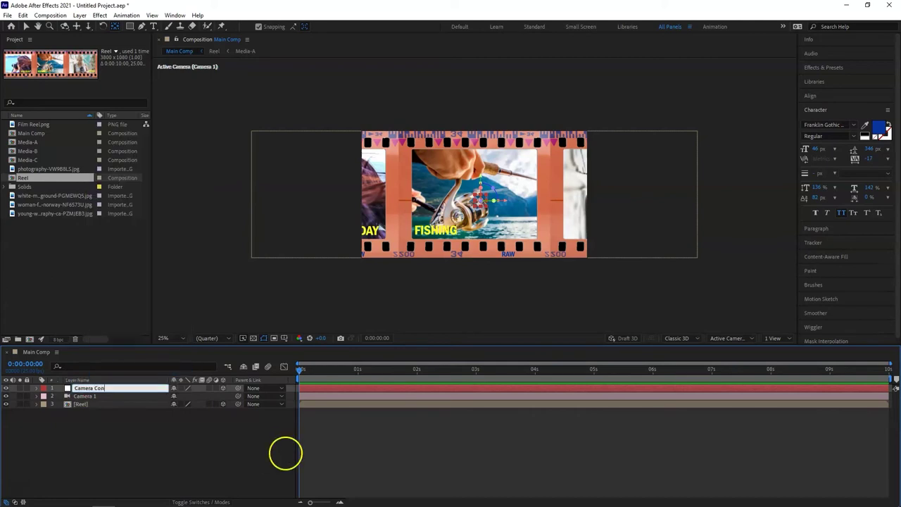
pyautogui.write('trol')
pyautogui.press('Return')
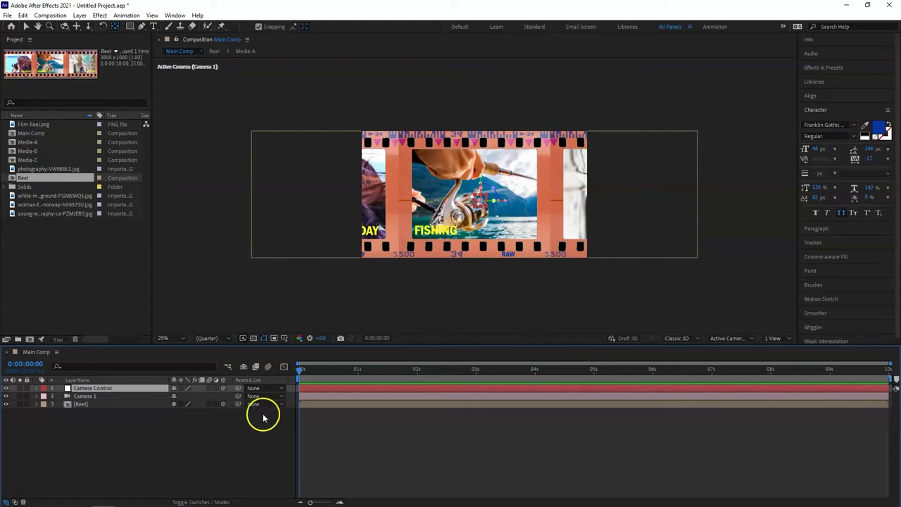
pyautogui.moveTo(236, 396); pyautogui.dragTo(106, 389)
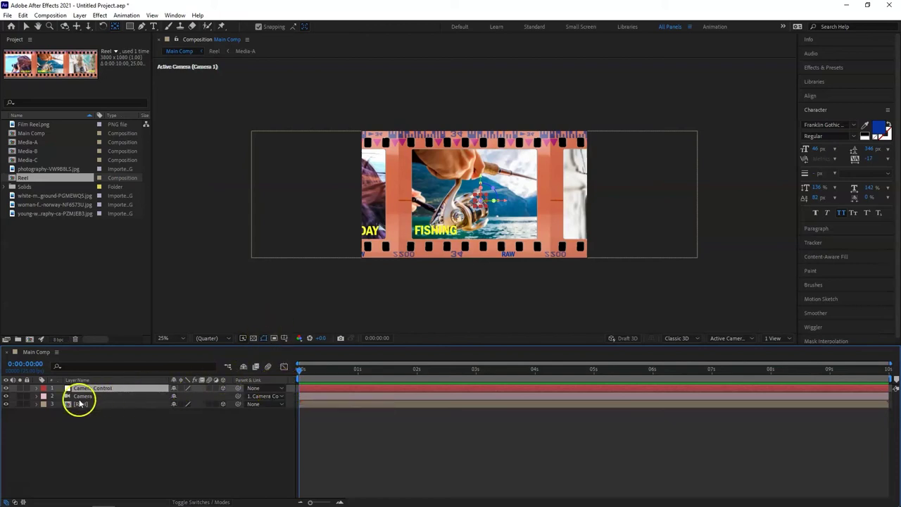
# Push the Reel layer away from the camera by setting its Z position to 1573
pyautogui.click(38, 404)
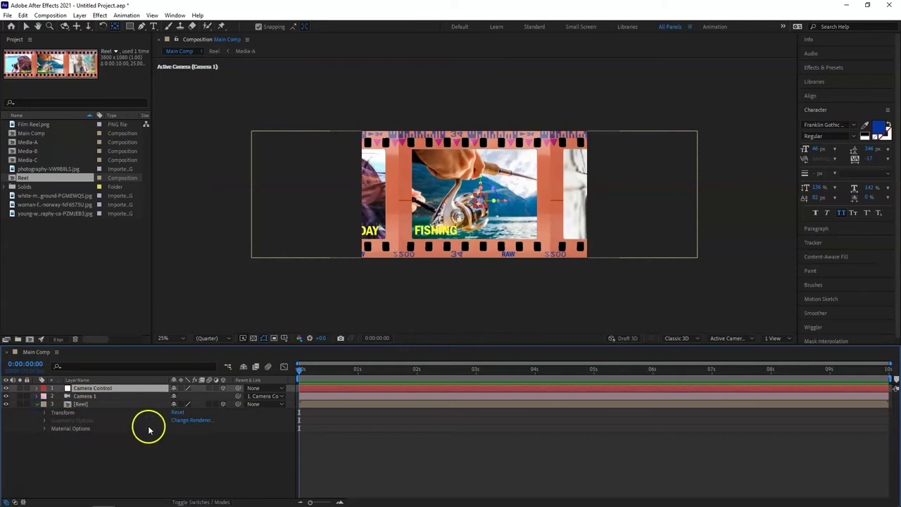
pyautogui.click(43, 413)
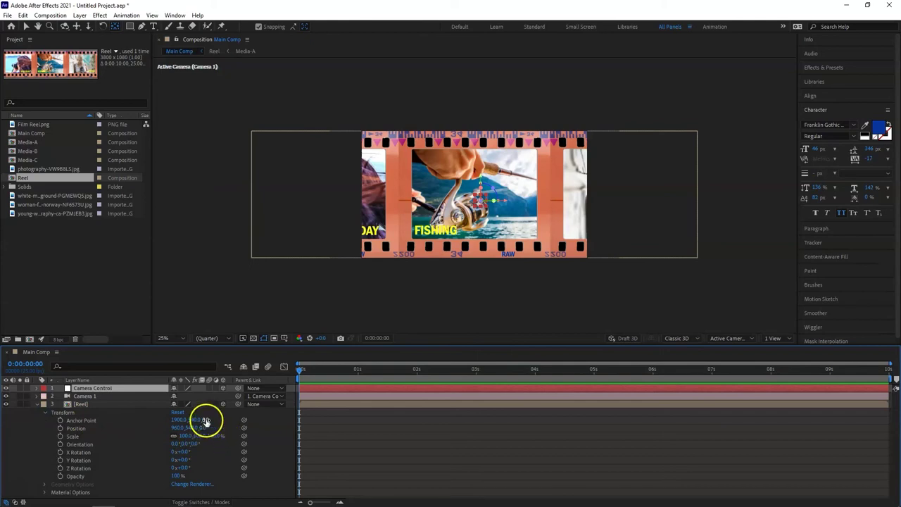
pyautogui.moveTo(201, 427); pyautogui.dragTo(895, 387)
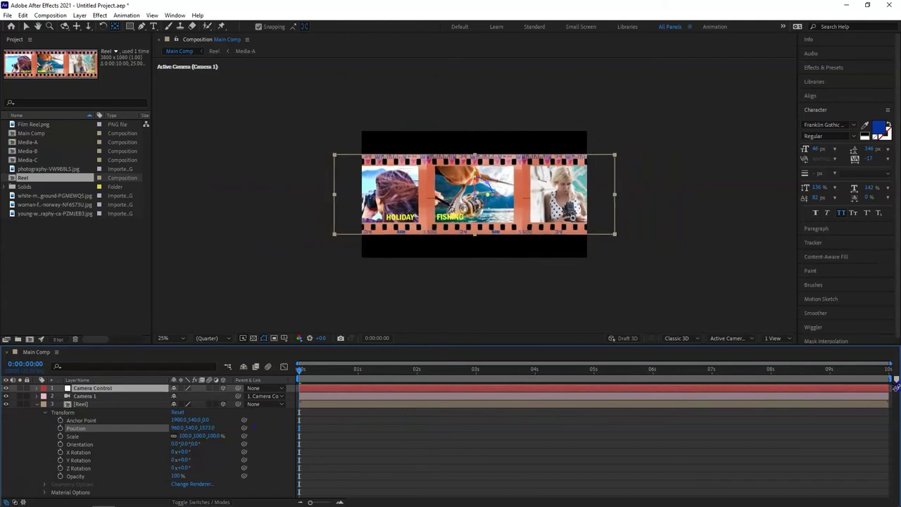
pyautogui.click(786, 392)
# Apply the CC RepeTile effect to the Reel layer with Expand Right 439 and Expand Left 612
pyautogui.click(165, 407)
pyautogui.click(176, 419)
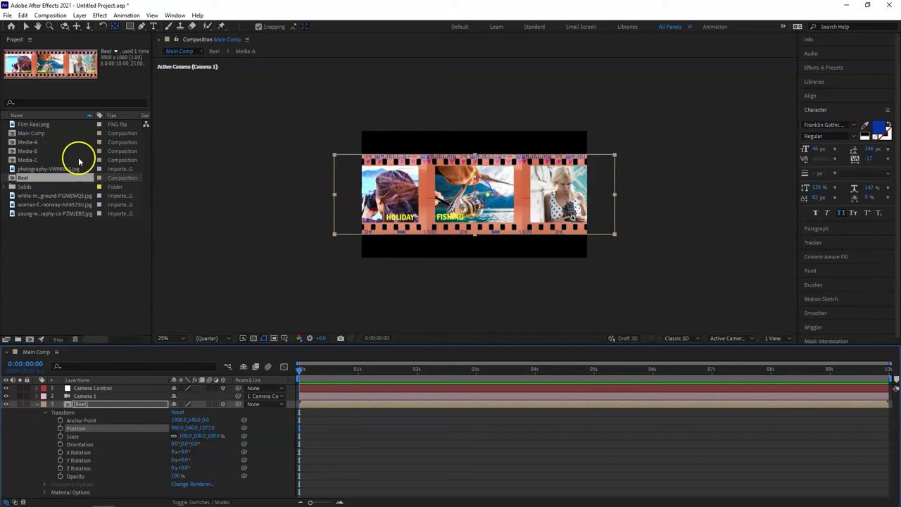
pyautogui.click(820, 68)
pyautogui.click(841, 96)
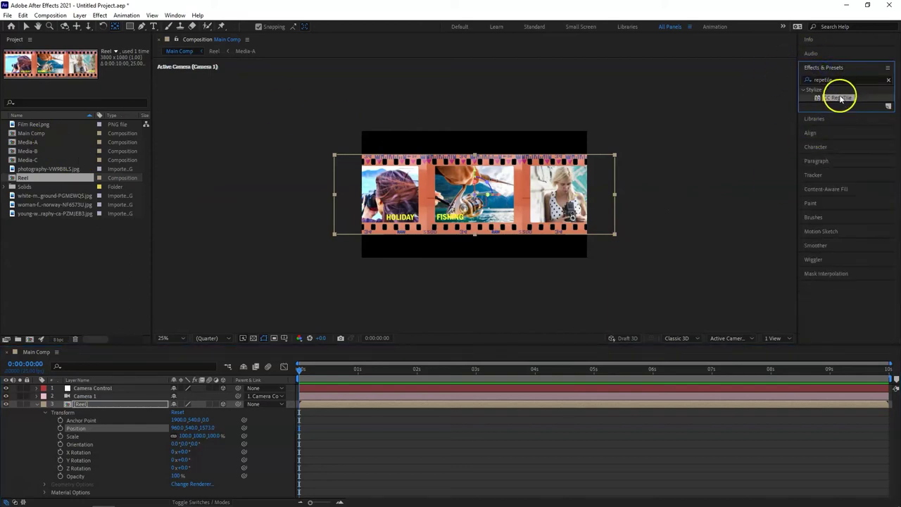
pyautogui.moveTo(849, 100); pyautogui.dragTo(91, 406)
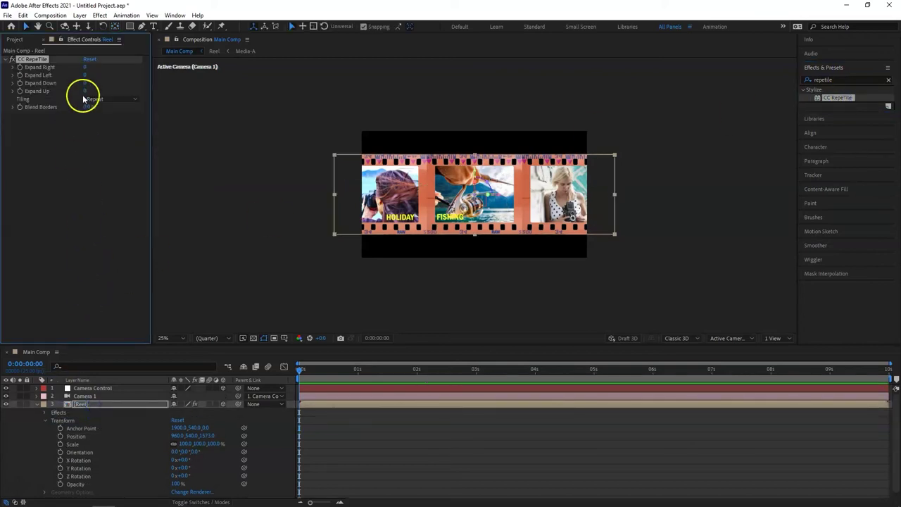
pyautogui.moveTo(89, 68); pyautogui.dragTo(109, 66)
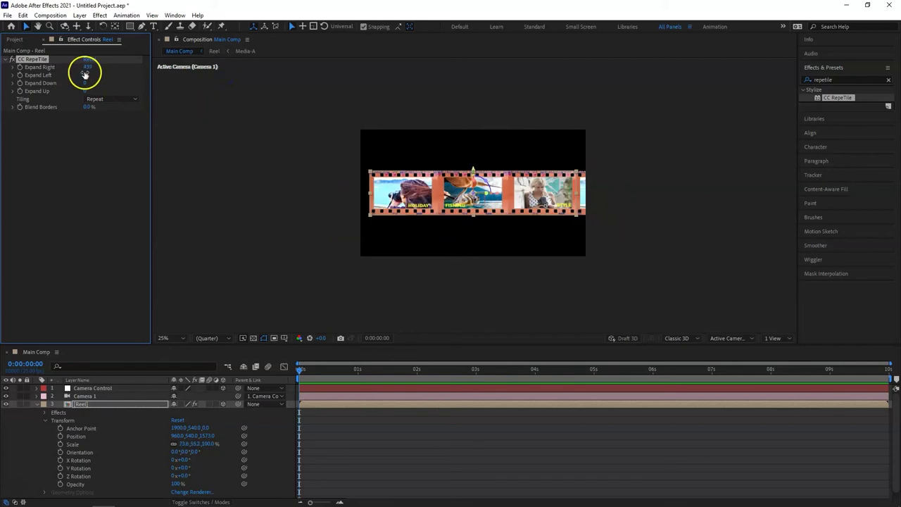
pyautogui.moveTo(85, 76); pyautogui.dragTo(343, 73)
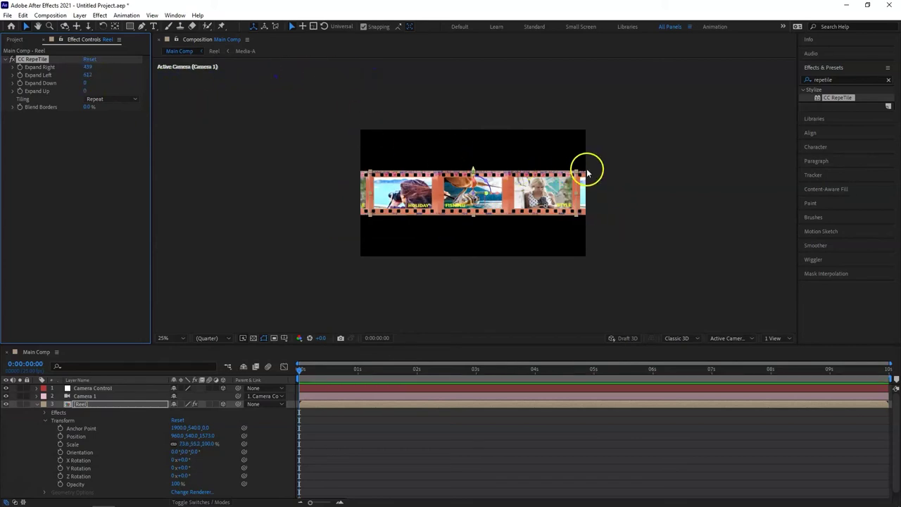
# Scale the Reel layer to about 77.2% wide and 75.3% high and set its Z Rotation to 17°
pyautogui.moveTo(575, 175); pyautogui.dragTo(581, 166)
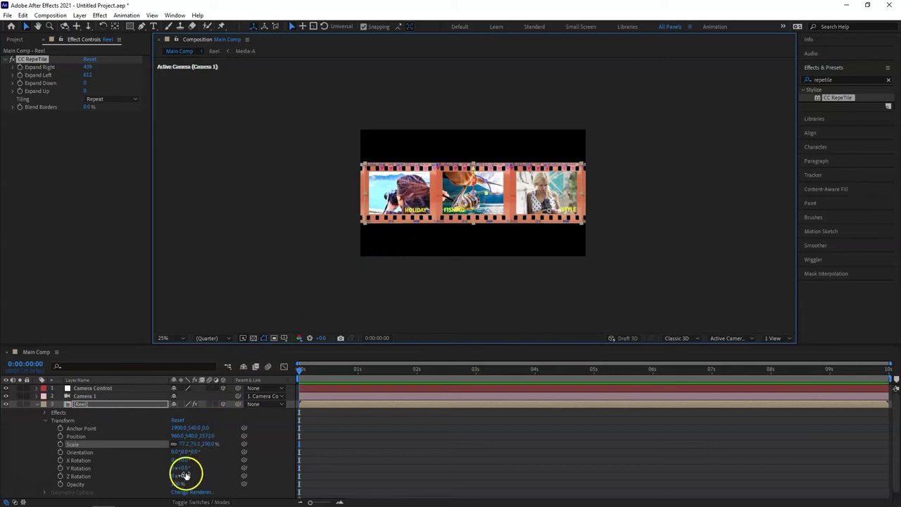
pyautogui.moveTo(183, 476); pyautogui.dragTo(196, 473)
# Keyframe the Reel layer's position at 0:00:00:00 and move the reel out of frame beyond the lower-right corner, to about 4369, 1965, 1573
pyautogui.click(60, 437)
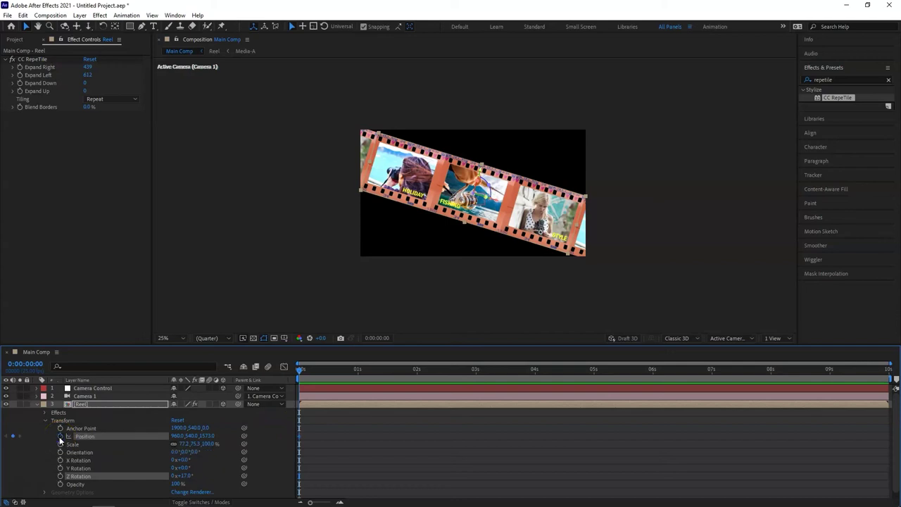
pyautogui.click(60, 437)
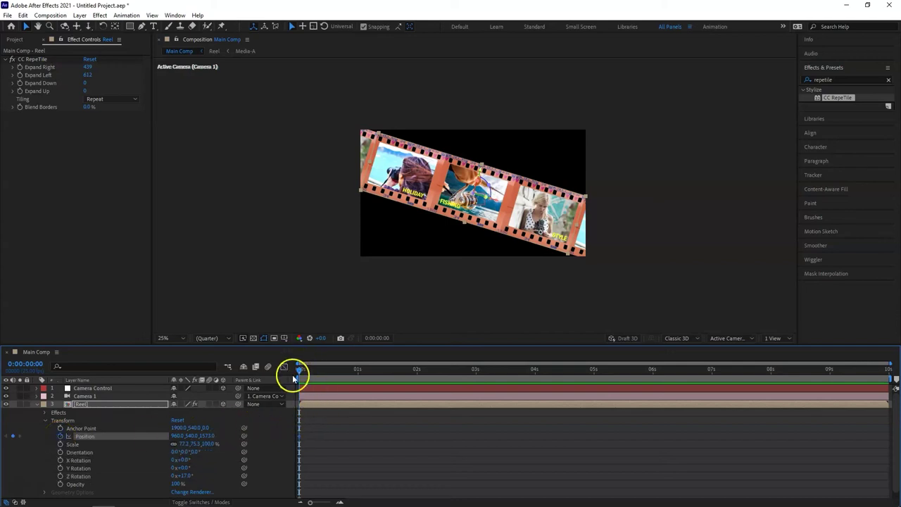
pyautogui.click(514, 206)
pyautogui.moveTo(513, 206); pyautogui.dragTo(766, 312)
# At 0:00:01:13, keyframe the Reel layer's position back inside the frame at 1010, 540, 1573
pyautogui.moveTo(316, 374); pyautogui.dragTo(388, 369)
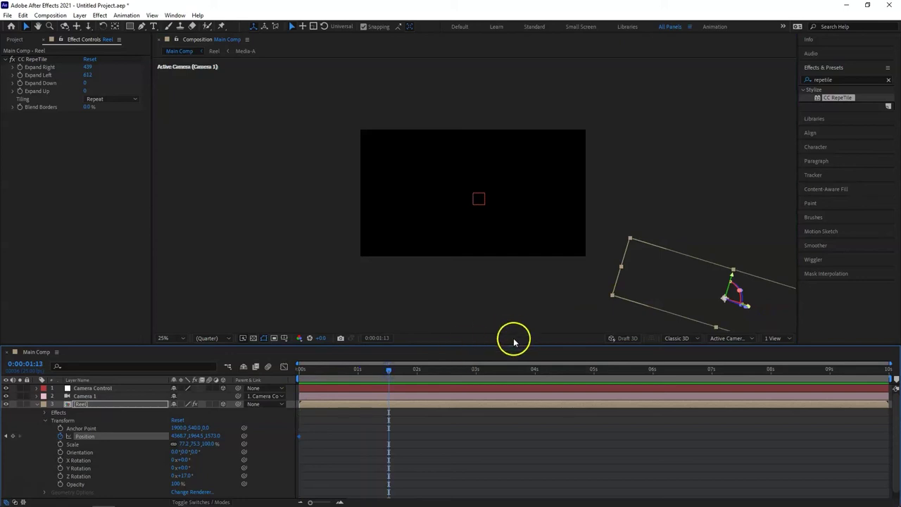
pyautogui.click(678, 288)
pyautogui.moveTo(678, 288); pyautogui.dragTo(441, 180)
pyautogui.moveTo(388, 368); pyautogui.dragTo(414, 377)
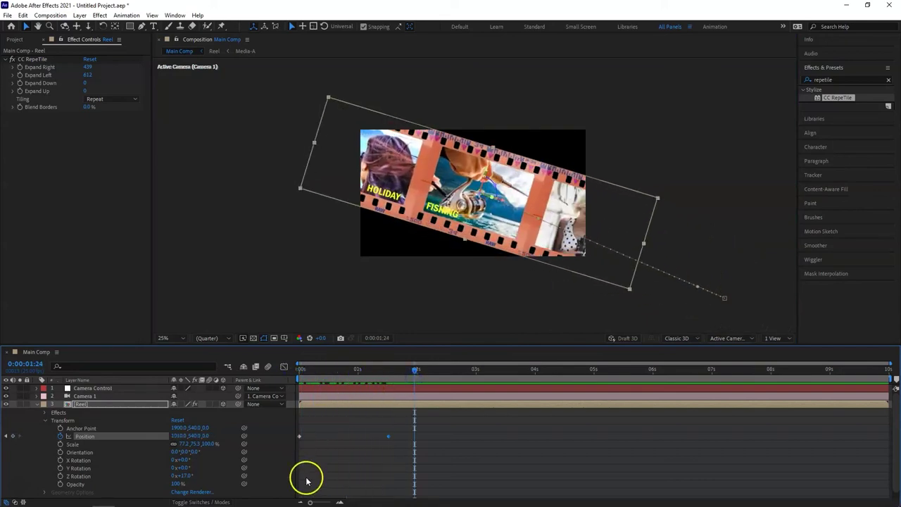
pyautogui.moveTo(384, 370); pyautogui.dragTo(386, 371)
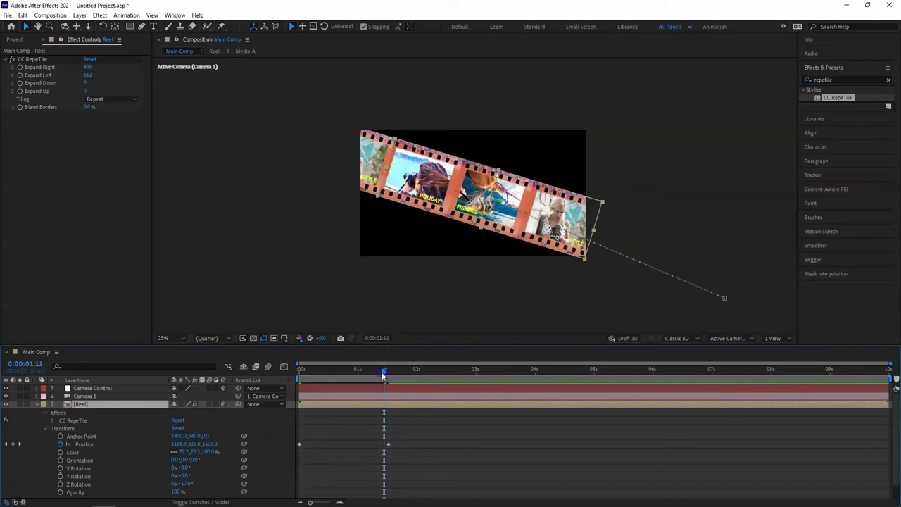
# Ease the Reel layer's two position keyframes and reshape the speed graph into an early sharp peak with a long slow-down
pyautogui.moveTo(405, 439); pyautogui.dragTo(291, 449)
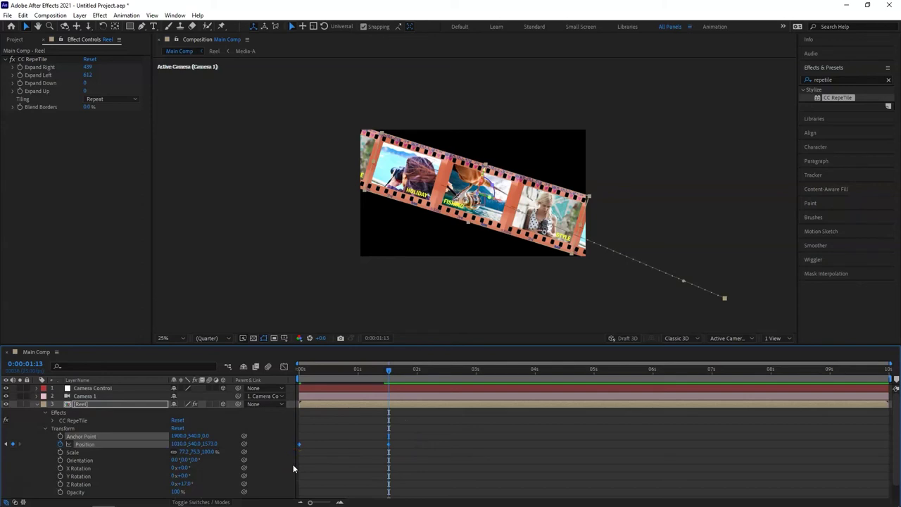
pyautogui.click(283, 367)
pyautogui.click(374, 466)
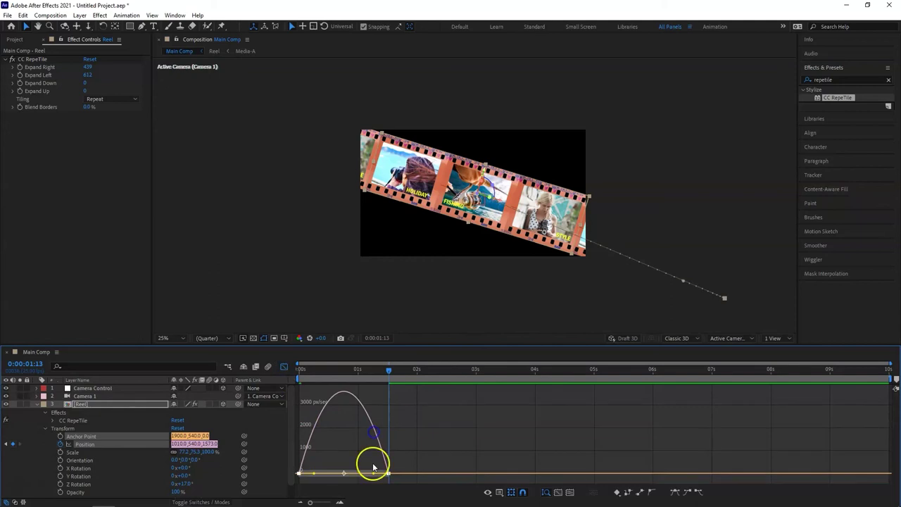
pyautogui.moveTo(374, 473); pyautogui.dragTo(303, 475)
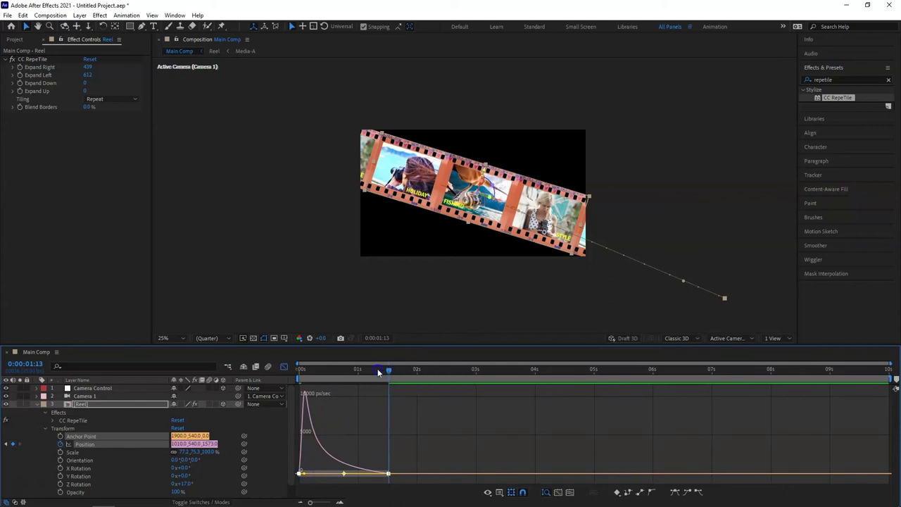
# Preview the reel's slide-in animation from the start of Main Comp
pyautogui.moveTo(377, 371); pyautogui.dragTo(278, 371)
pyautogui.click(320, 387)
pyautogui.press('space')
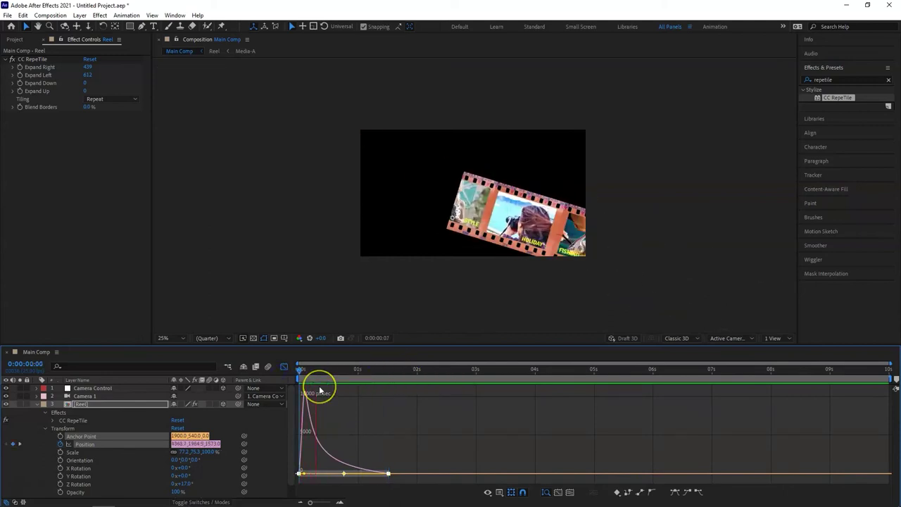
pyautogui.press('space')
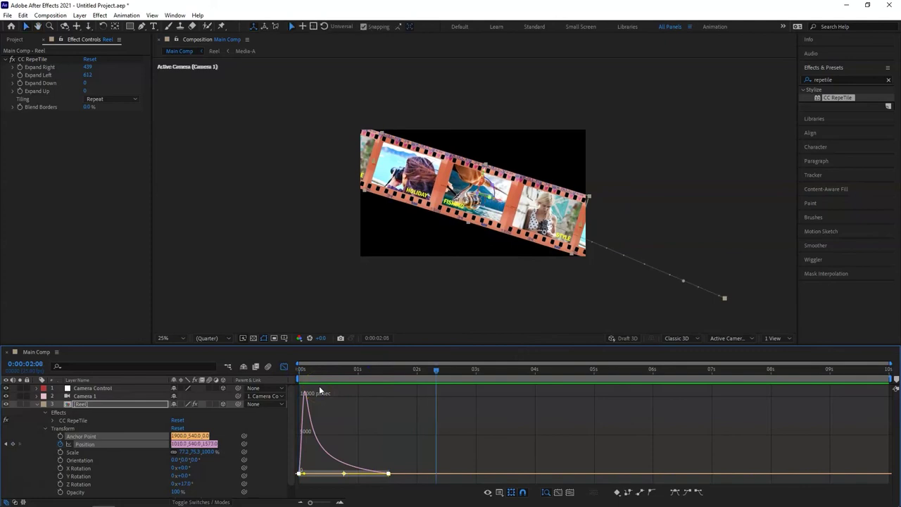
# Collapse the Reel layer and add the white marble background image beneath all layers in Main Comp
pyautogui.click(38, 404)
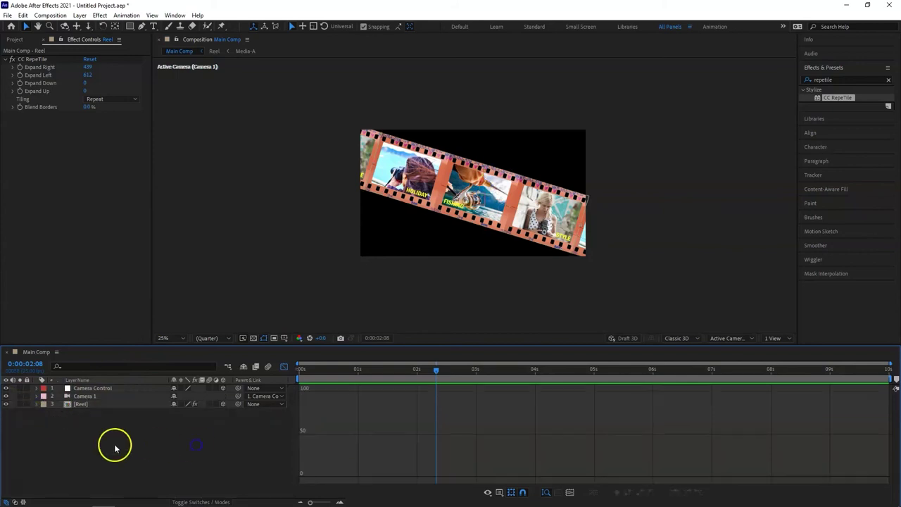
pyautogui.click(66, 169)
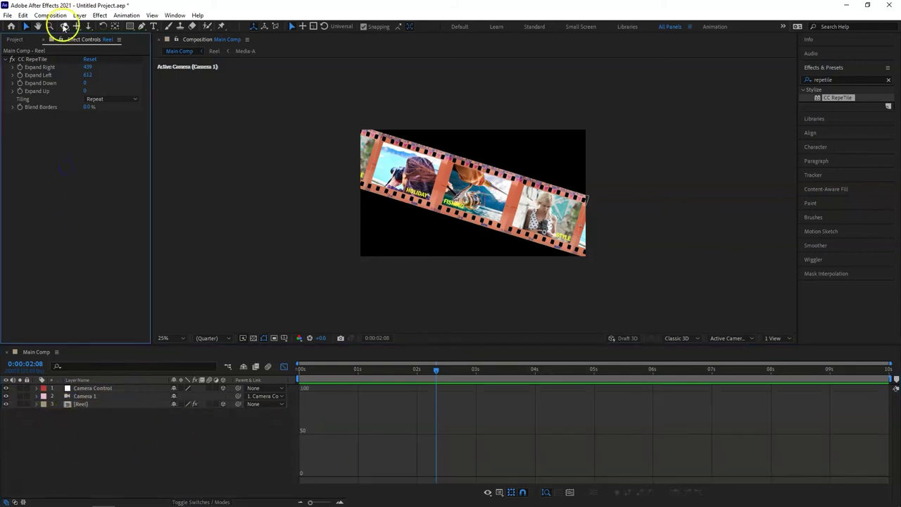
pyautogui.click(44, 40)
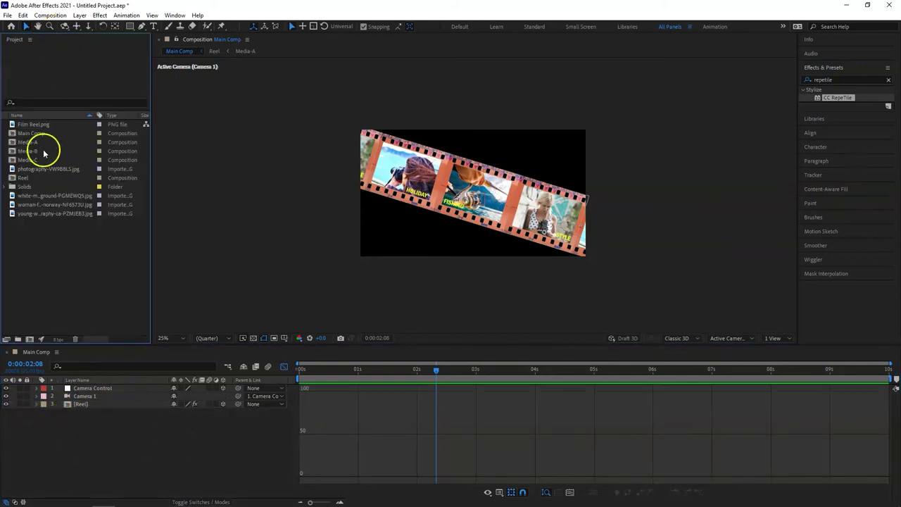
pyautogui.click(44, 195)
pyautogui.moveTo(53, 197); pyautogui.dragTo(75, 418)
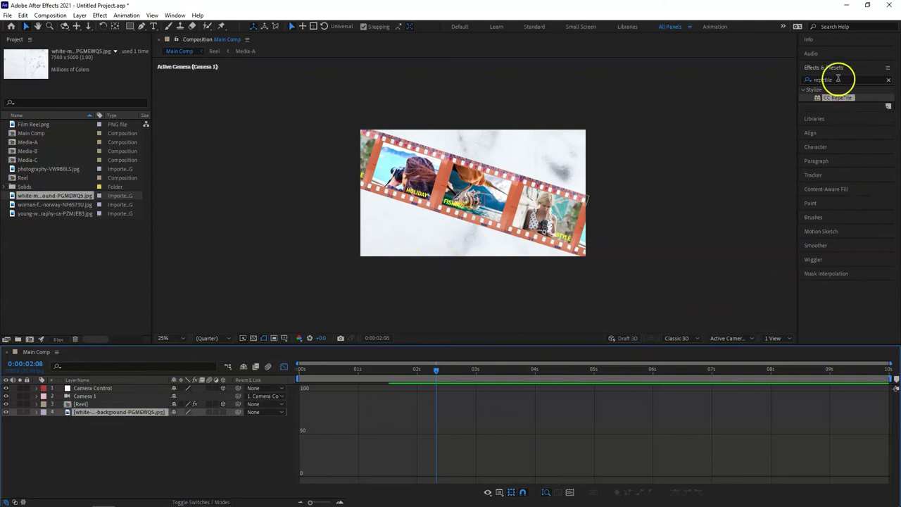
# Apply the Gaussian Blur (Legacy) effect to the marble background layer and raise its Blurriness to soften it slightly
pyautogui.click(811, 80)
pyautogui.write('blur')
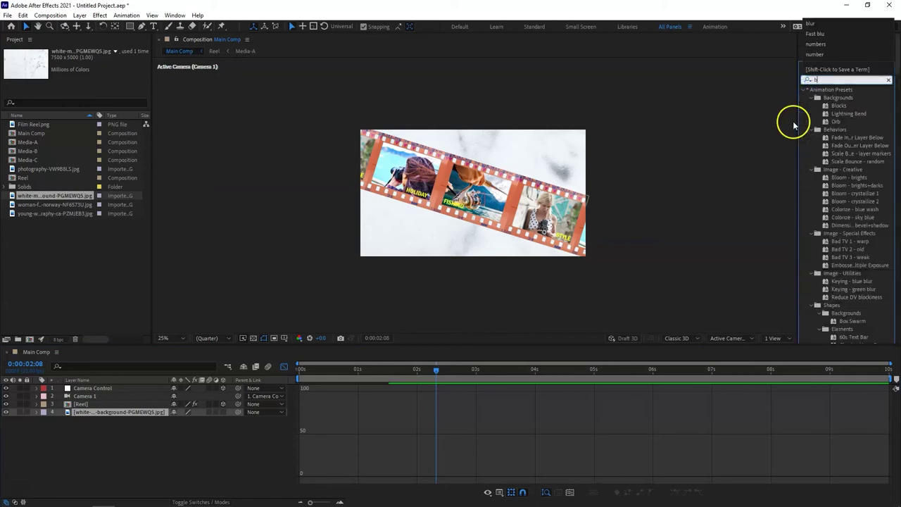
pyautogui.click(854, 291)
pyautogui.moveTo(862, 294); pyautogui.dragTo(134, 416)
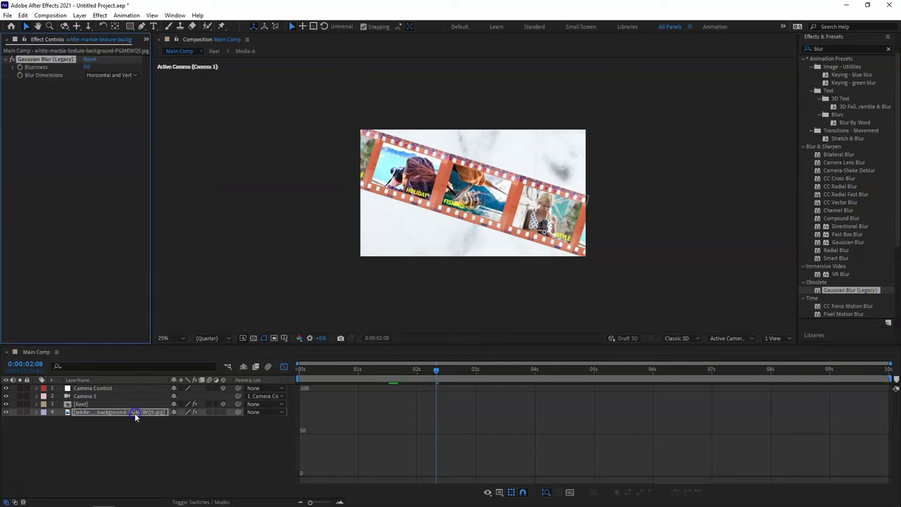
pyautogui.moveTo(89, 67); pyautogui.dragTo(146, 71)
pyautogui.click(204, 117)
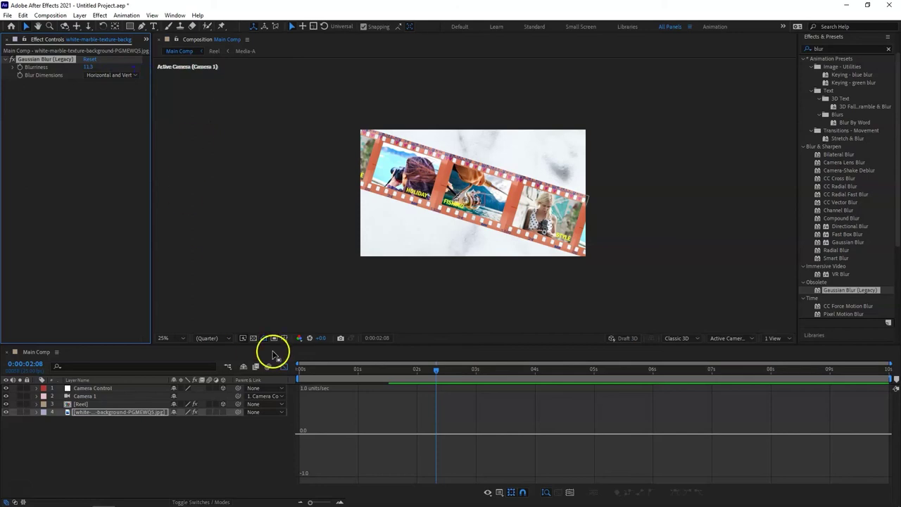
# Duplicate the Reel layer and reveal the Position property of the upper copy
pyautogui.click(77, 405)
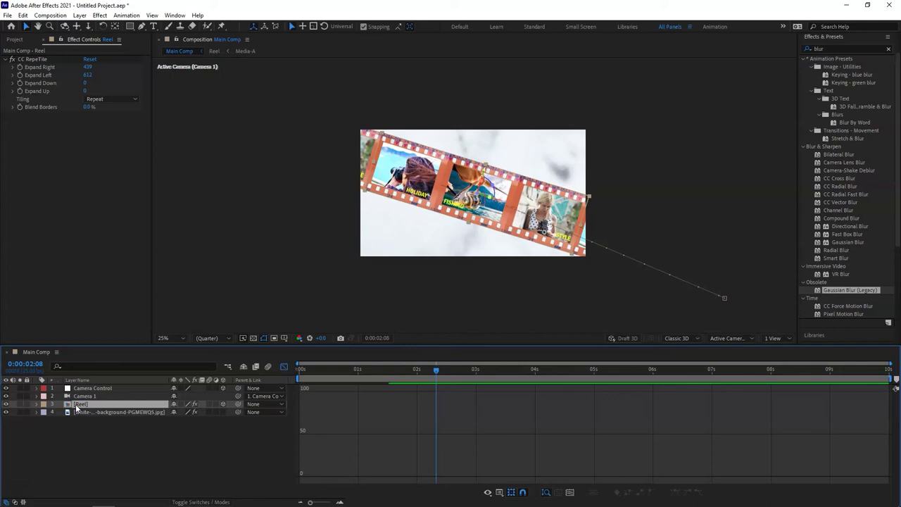
pyautogui.hotkey('ctrl', 'd')
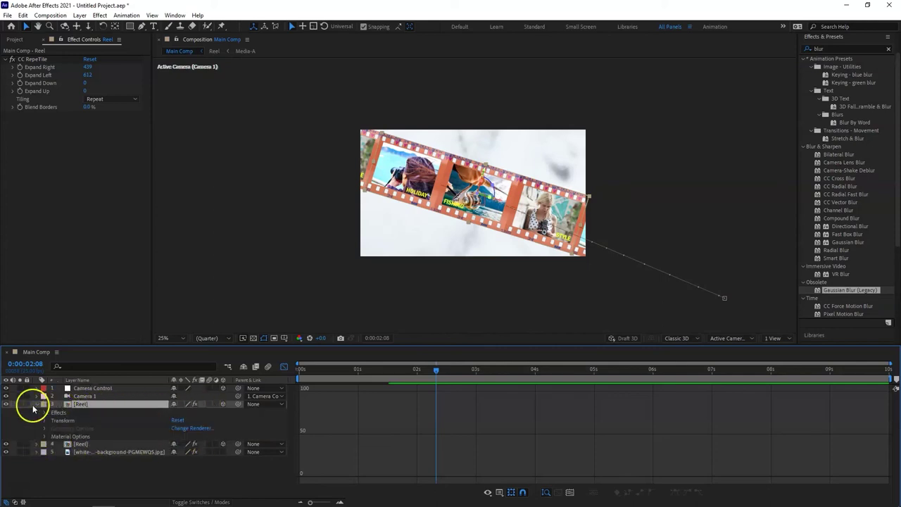
pyautogui.click(35, 401)
pyautogui.click(67, 408)
pyautogui.click(81, 404)
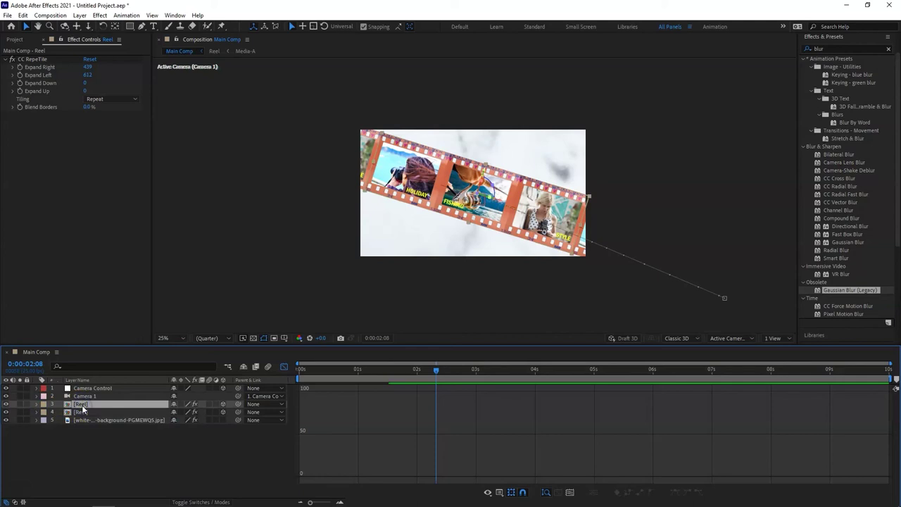
pyautogui.press('p')
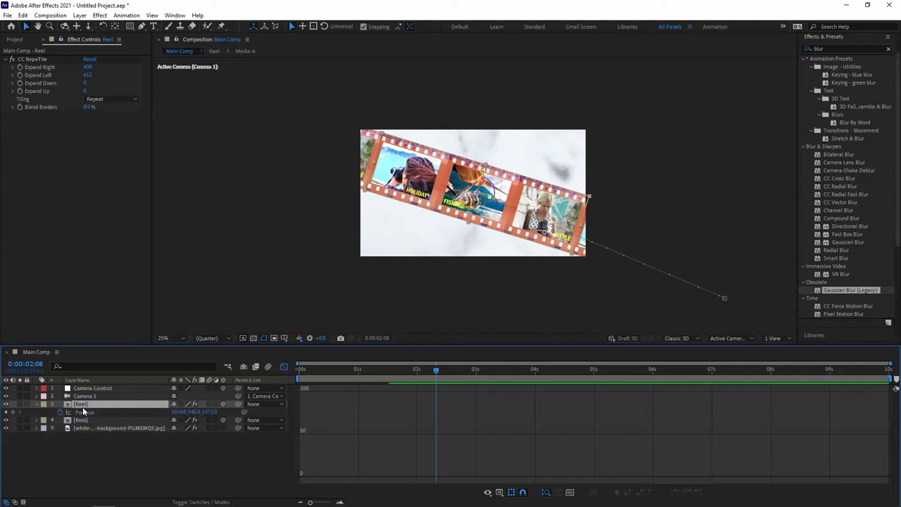
# Delete both Position keyframes from the upper Reel copy
pyautogui.click(283, 367)
pyautogui.moveTo(399, 418)
pyautogui.mouseDown()
pyautogui.moveTo(404, 411)
pyautogui.moveTo(387, 419)
pyautogui.mouseUp()
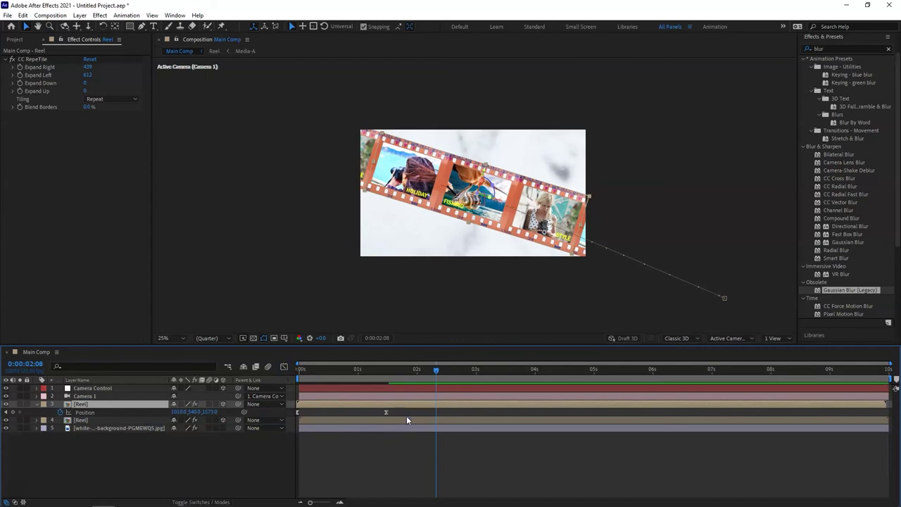
pyautogui.click(388, 415)
pyautogui.moveTo(389, 415); pyautogui.dragTo(301, 415)
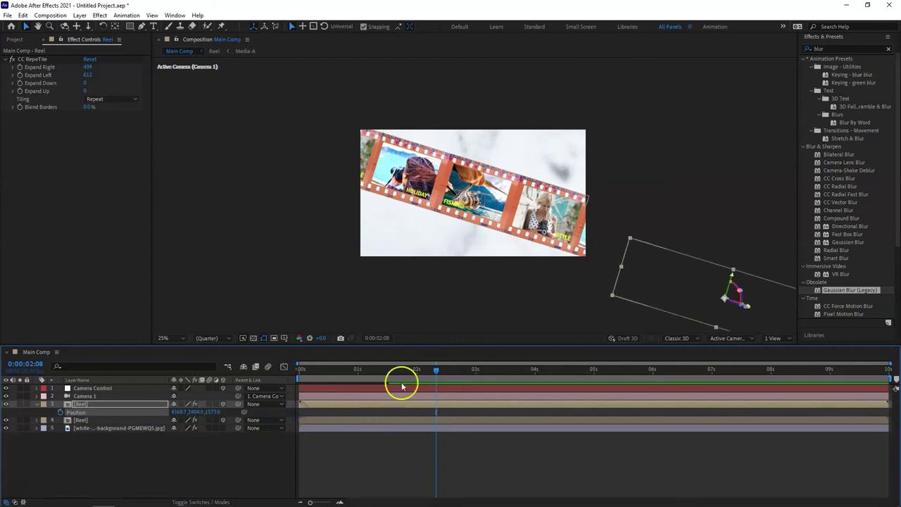
# At the start of Main Comp, move the upper Reel copy to the frame's lower-left area and set its Z Rotation to -65°
pyautogui.moveTo(437, 368); pyautogui.dragTo(359, 369)
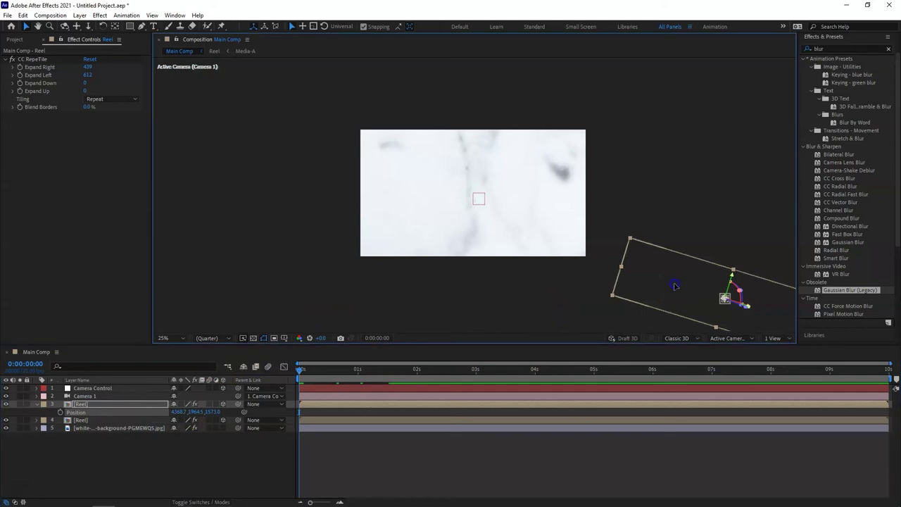
pyautogui.moveTo(617, 276); pyautogui.dragTo(394, 290)
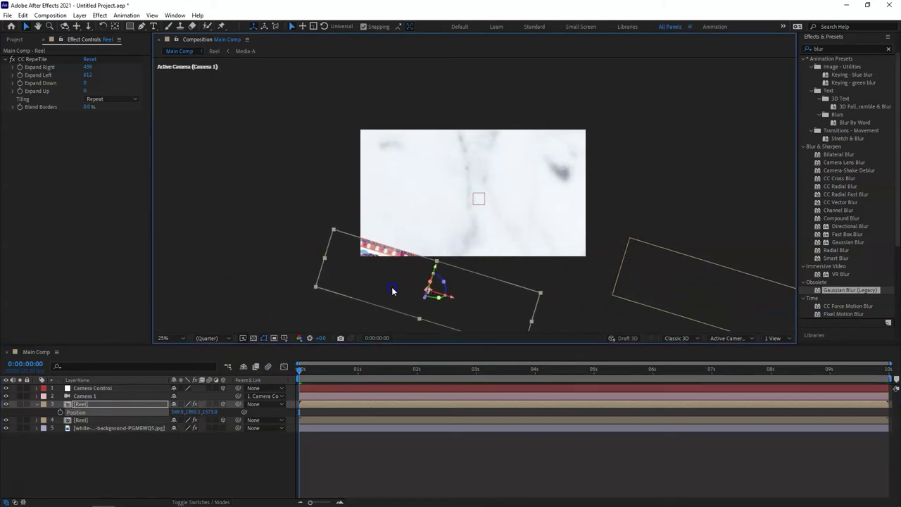
pyautogui.click(40, 406)
pyautogui.click(38, 407)
pyautogui.click(35, 405)
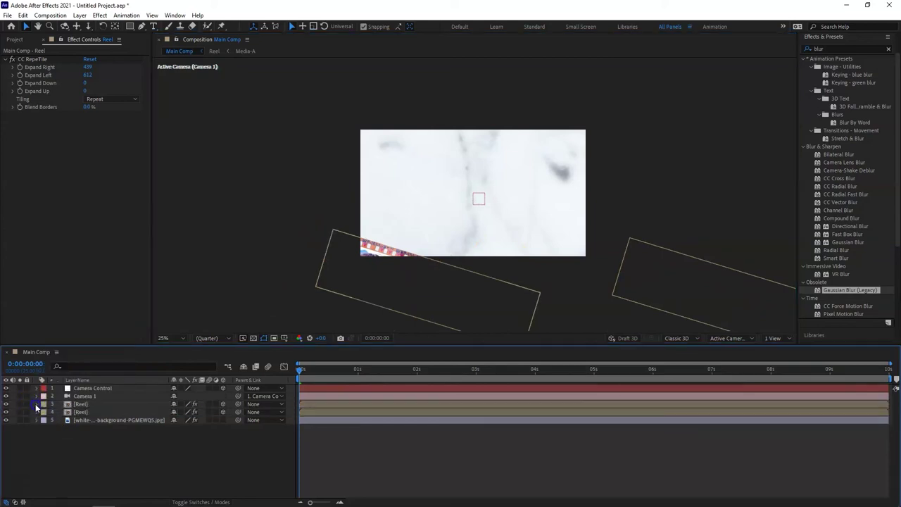
pyautogui.click(36, 406)
pyautogui.moveTo(185, 470); pyautogui.dragTo(137, 464)
pyautogui.click(161, 451)
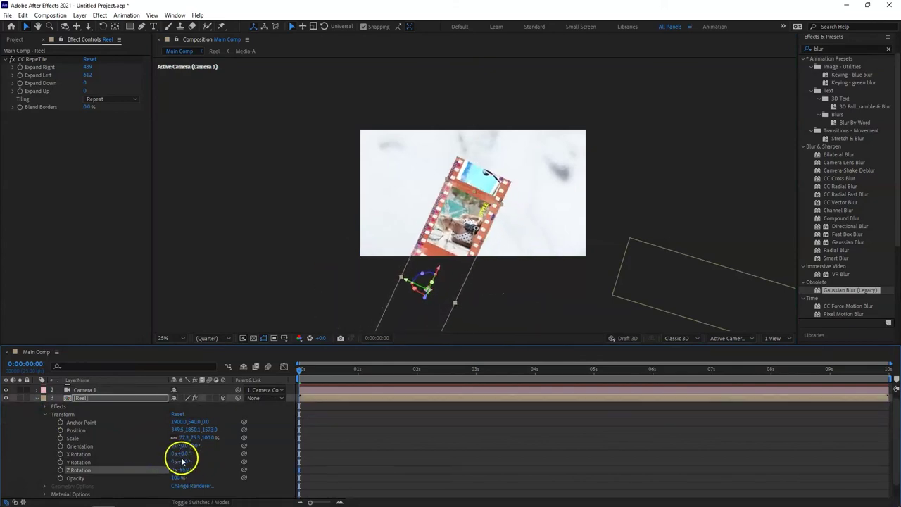
# Place the rotated reel outside the frame's lower-left corner with a Z position of 2000 and keyframe its Position at 0 s
pyautogui.moveTo(209, 430); pyautogui.dragTo(402, 416)
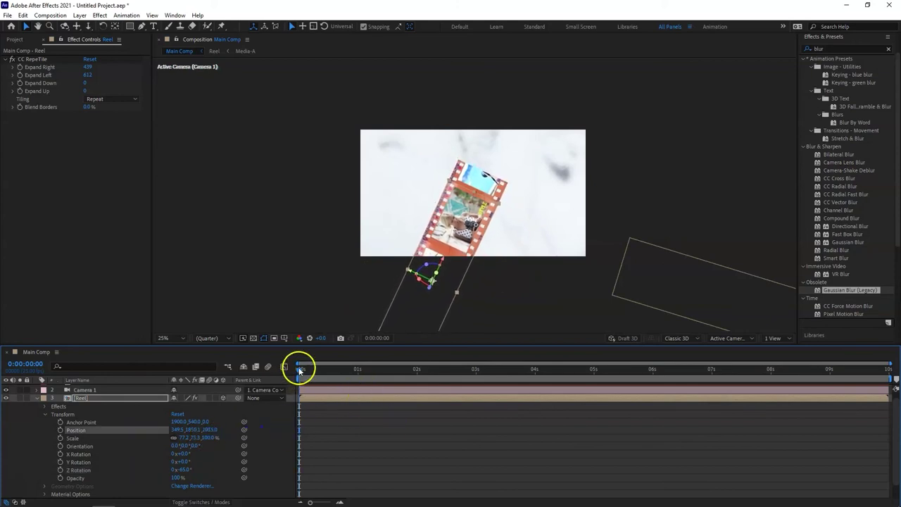
pyautogui.moveTo(458, 267); pyautogui.dragTo(358, 355)
pyautogui.moveTo(375, 293); pyautogui.dragTo(366, 303)
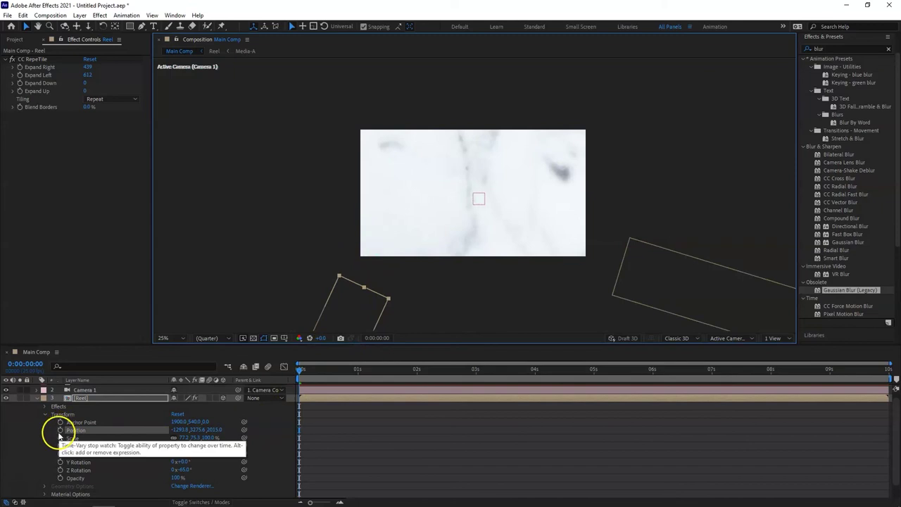
pyautogui.click(215, 429)
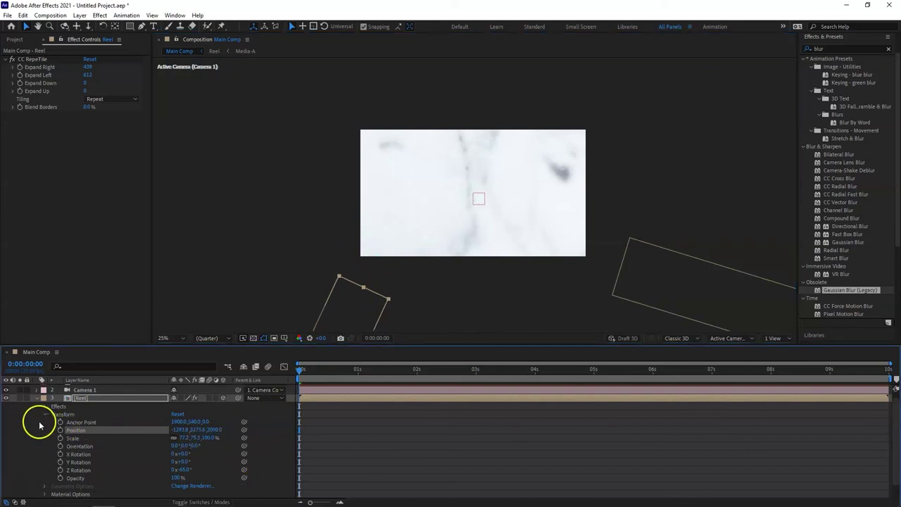
pyautogui.click(60, 431)
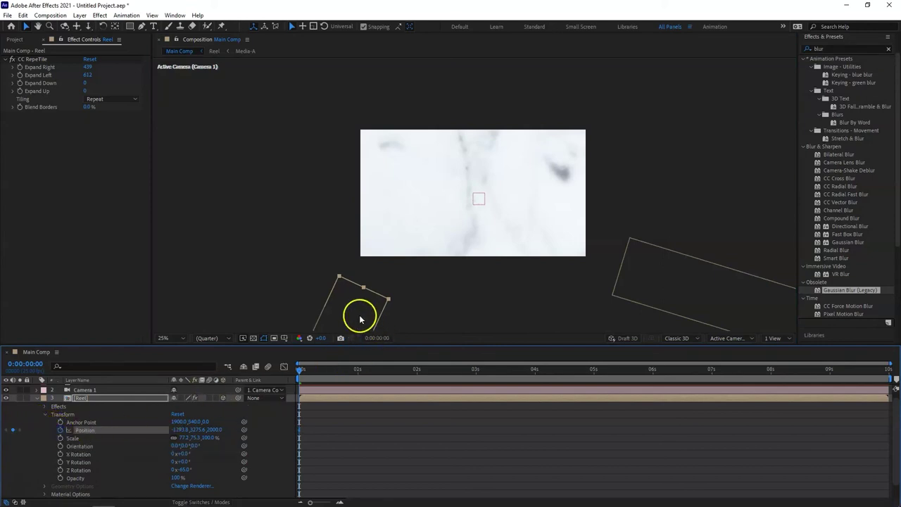
# At 0:00:01:13, move the reel into the frame's left half at a Z position of 1911 and scale it to about 59.2, 57.7, 76.7%
pyautogui.moveTo(302, 370); pyautogui.dragTo(392, 373)
pyautogui.moveTo(350, 325); pyautogui.dragTo(424, 209)
pyautogui.rightClick(458, 211)
pyautogui.click(410, 263)
pyautogui.moveTo(410, 263); pyautogui.dragTo(423, 212)
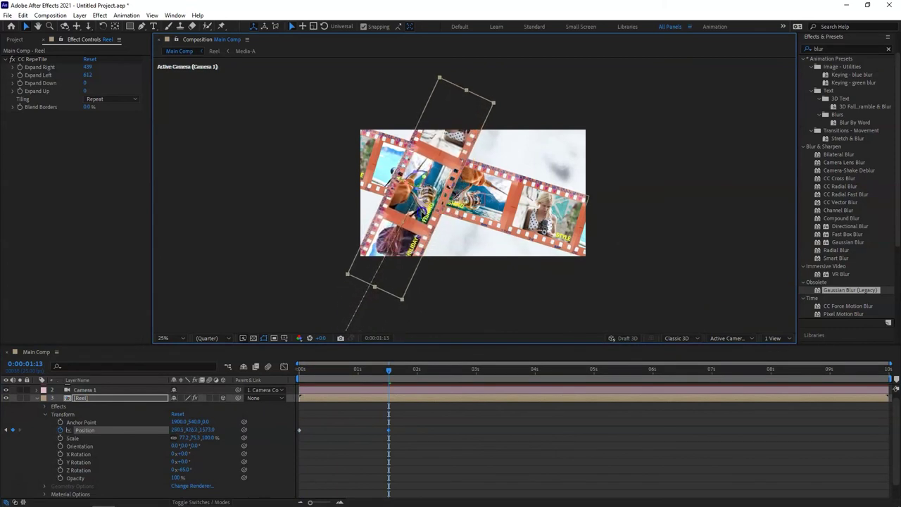
pyautogui.moveTo(209, 431); pyautogui.dragTo(355, 415)
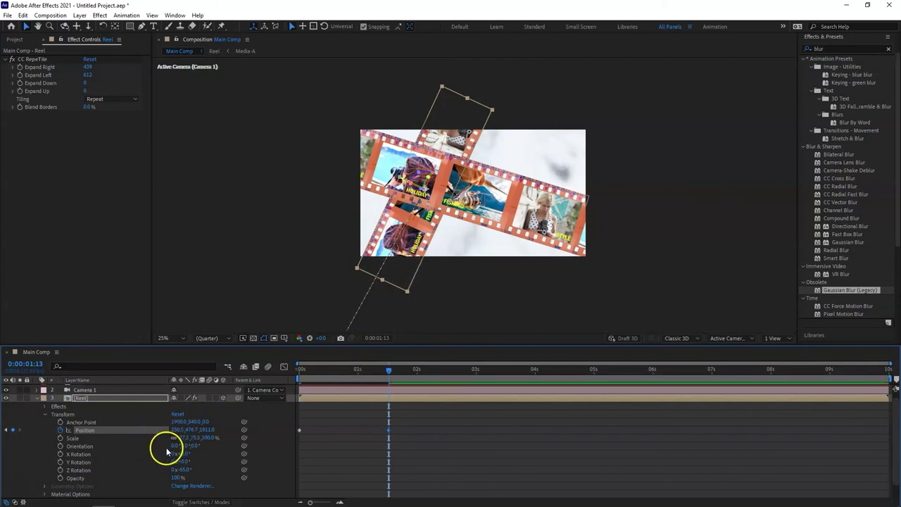
pyautogui.moveTo(184, 438); pyautogui.dragTo(176, 437)
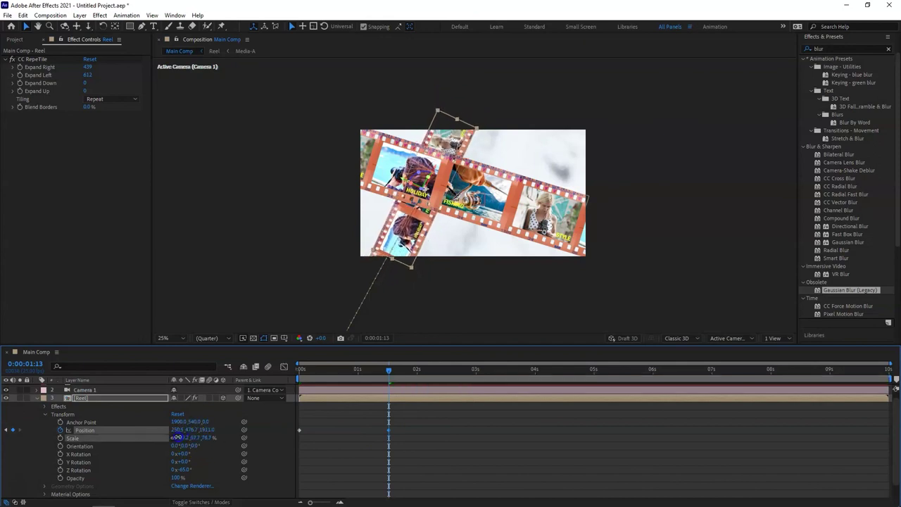
# Apply Easy Ease to both Position keyframes of the rotated reel and shape the speed curve to peak near the start
pyautogui.moveTo(396, 431); pyautogui.dragTo(297, 438)
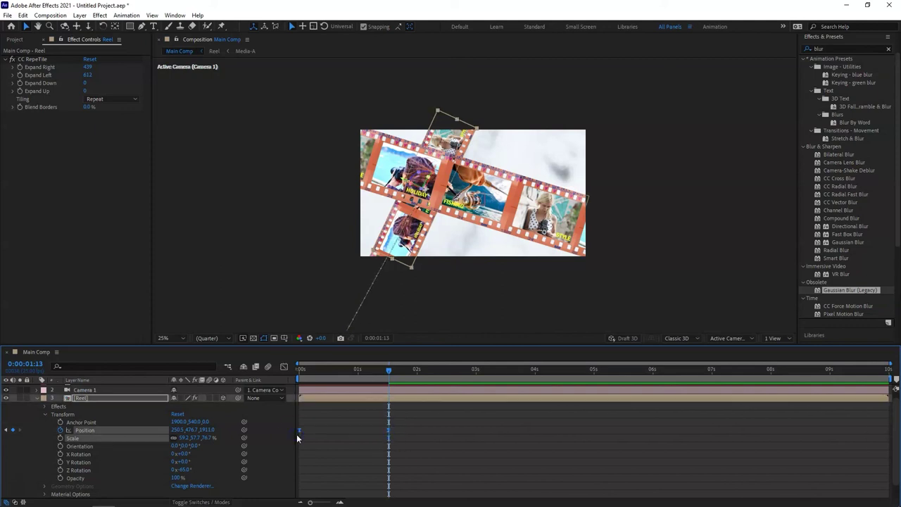
pyautogui.click(284, 366)
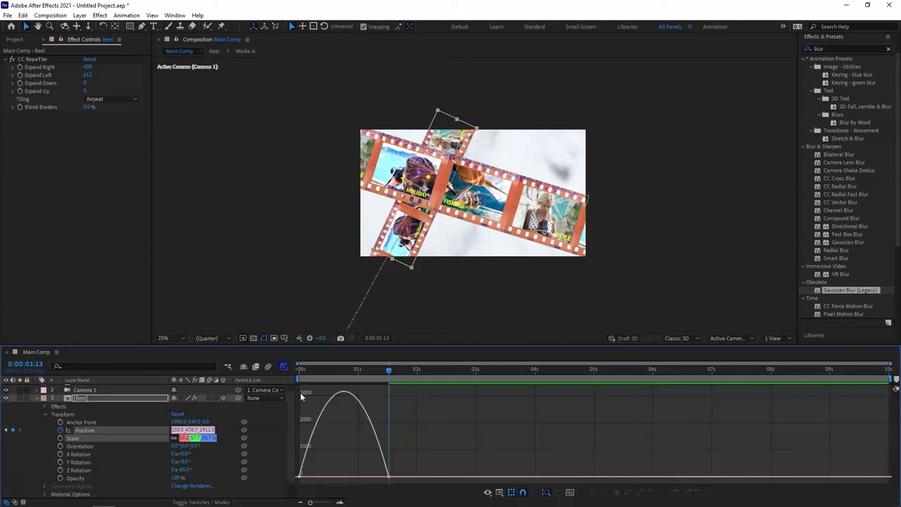
pyautogui.click(386, 472)
pyautogui.moveTo(374, 475); pyautogui.dragTo(304, 475)
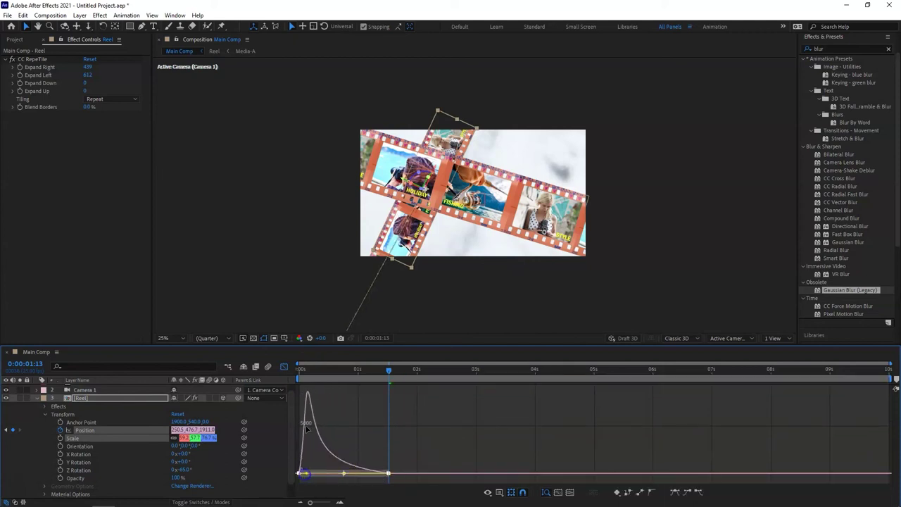
pyautogui.click(284, 367)
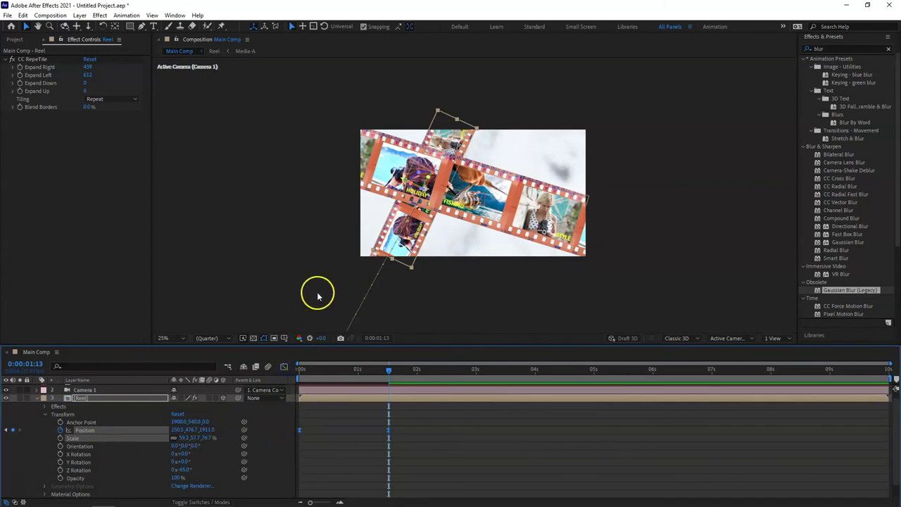
# Collapse and duplicate the rotated Reel layer, then delete both Position keyframes from the new copy
pyautogui.click(43, 398)
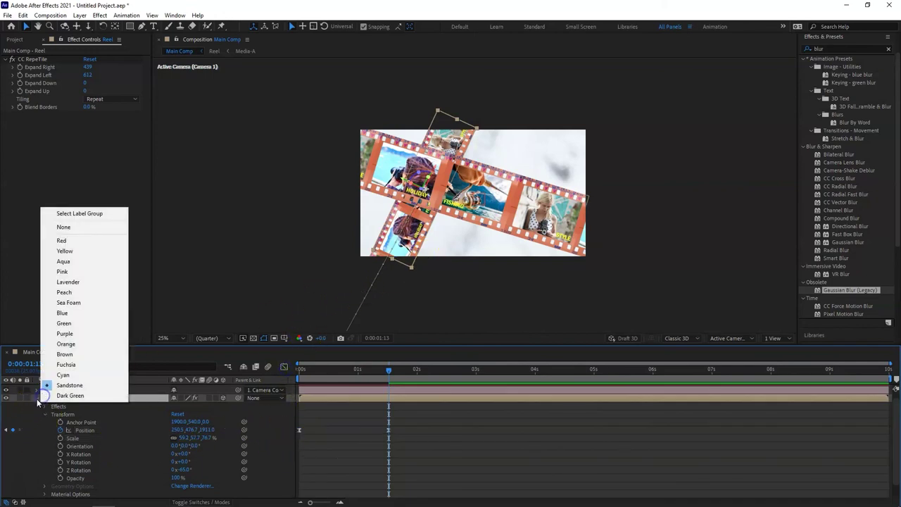
pyautogui.click(37, 398)
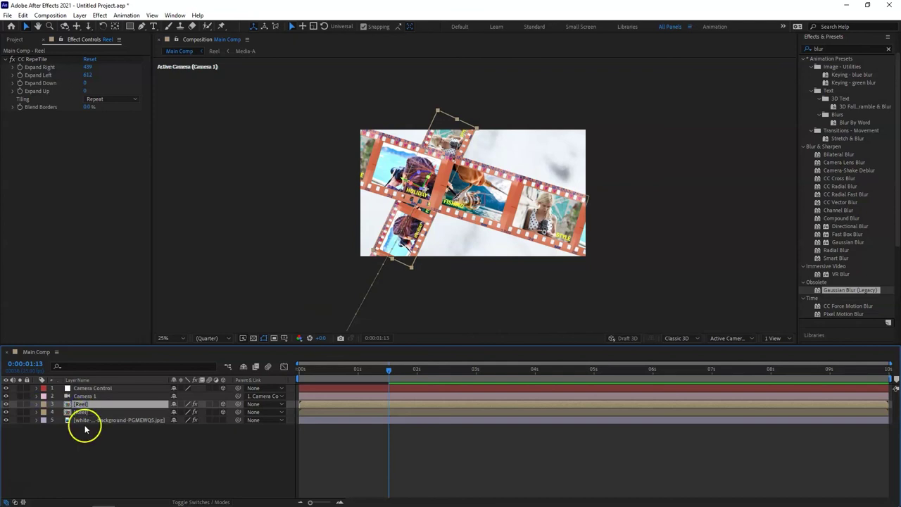
pyautogui.hotkey('ctrl', 'd')
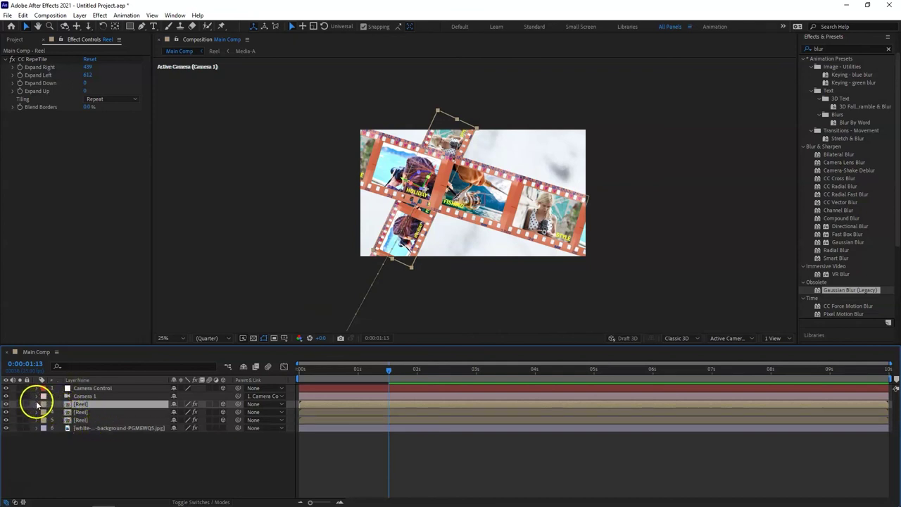
pyautogui.press('p')
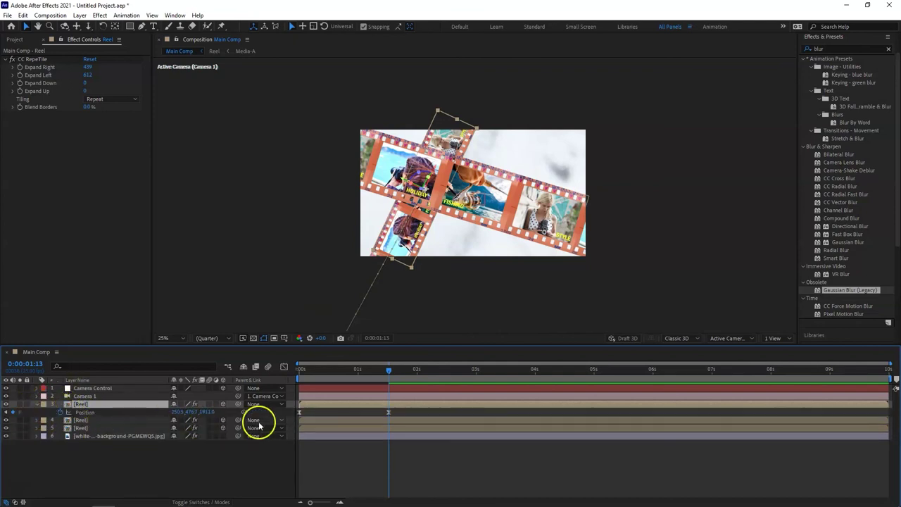
pyautogui.click(389, 413)
pyautogui.moveTo(388, 412); pyautogui.dragTo(302, 414)
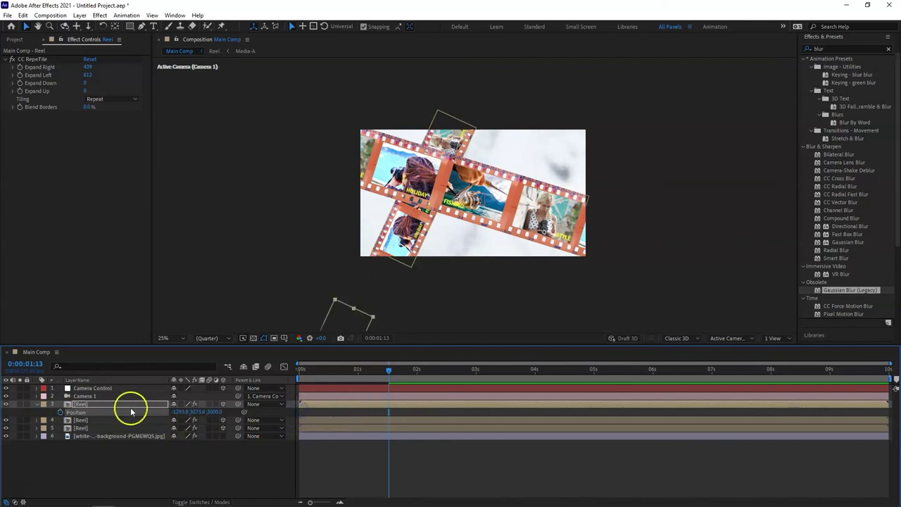
# Move the new Reel copy to the right half of the frame and set its Z Rotation to -116°
pyautogui.click(37, 404)
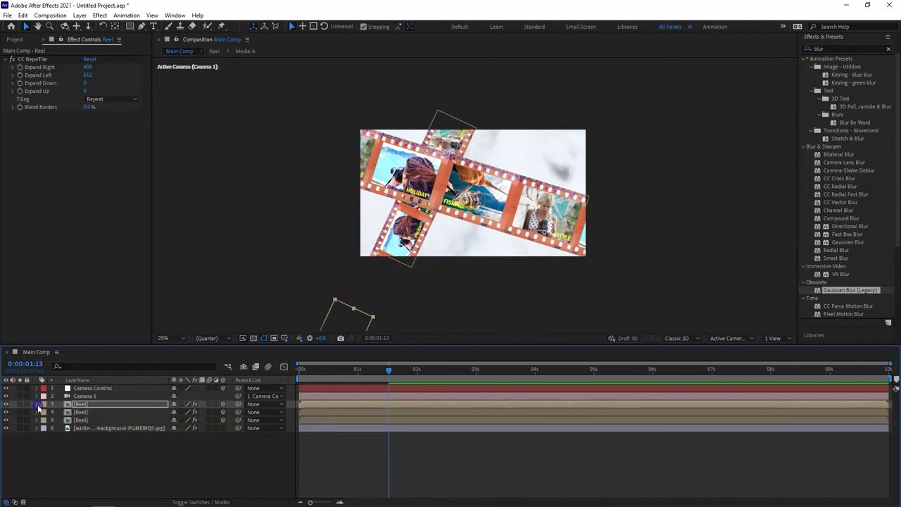
pyautogui.click(37, 404)
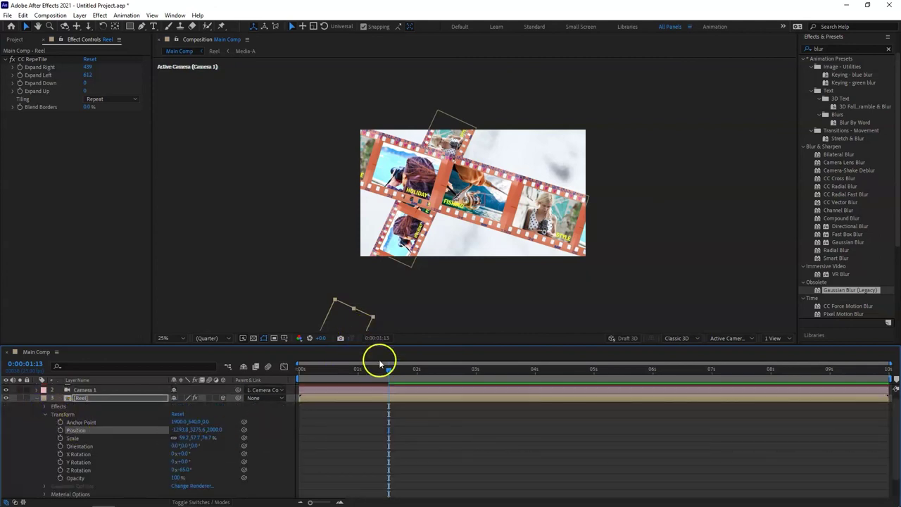
pyautogui.moveTo(356, 317); pyautogui.dragTo(590, 164)
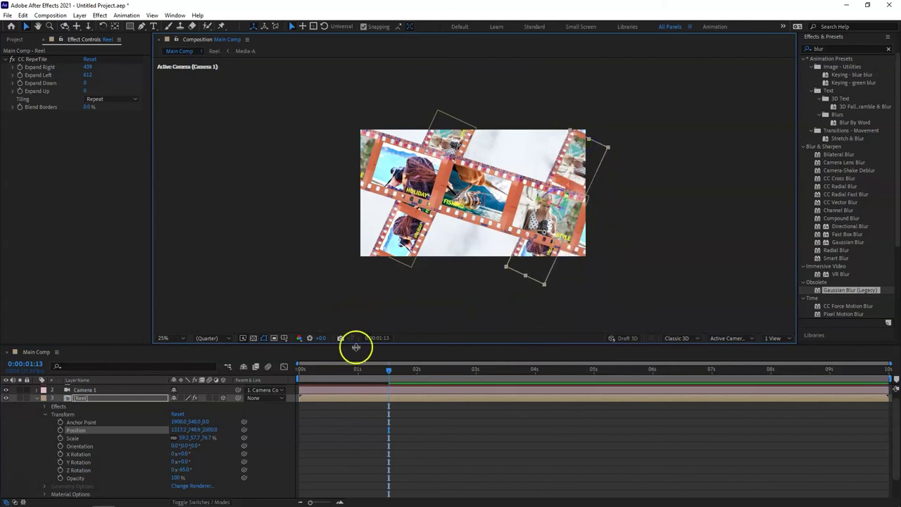
pyautogui.moveTo(184, 469); pyautogui.dragTo(177, 465)
pyautogui.click(154, 465)
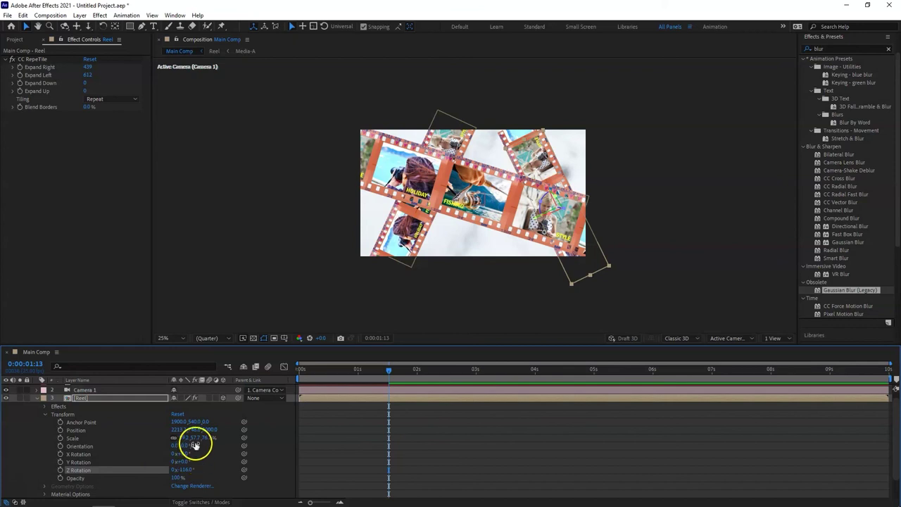
pyautogui.moveTo(594, 263); pyautogui.dragTo(570, 267)
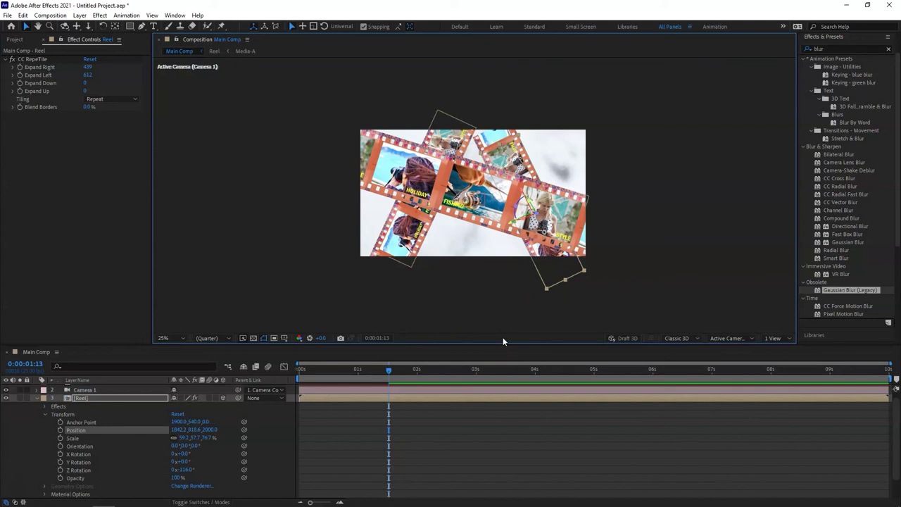
# Animate the new reel's Position from below the frame's lower-right corner at 0 s to about 1091.4, 411.8, 1911.1 at 0:00:01:11
pyautogui.click(367, 379)
pyautogui.moveTo(387, 373); pyautogui.dragTo(283, 371)
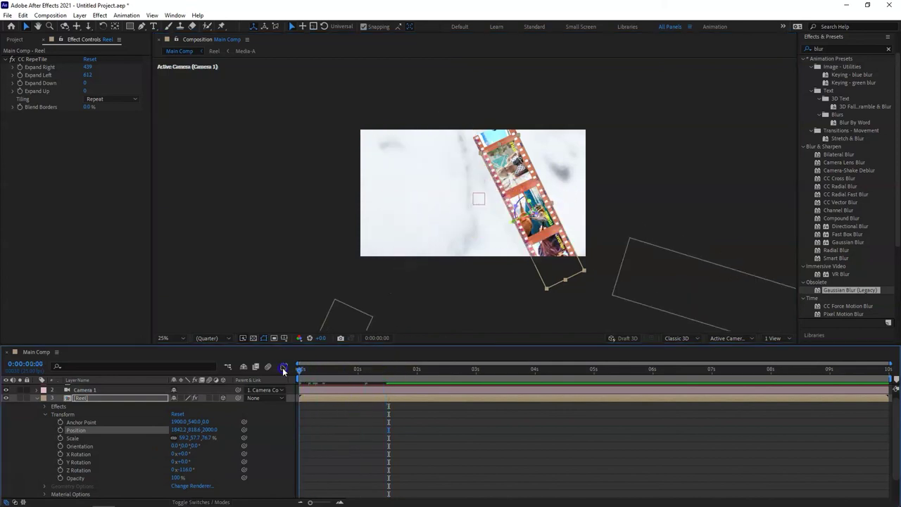
pyautogui.moveTo(533, 256); pyautogui.dragTo(582, 305)
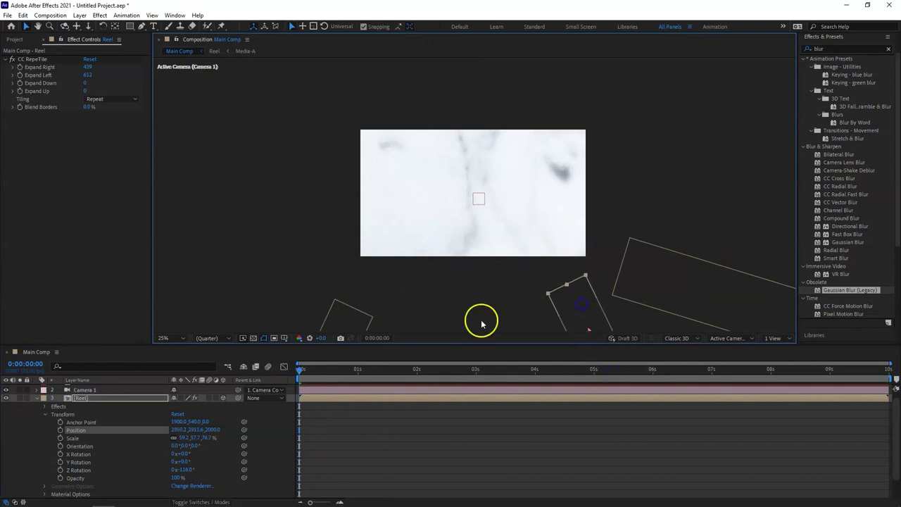
pyautogui.click(61, 430)
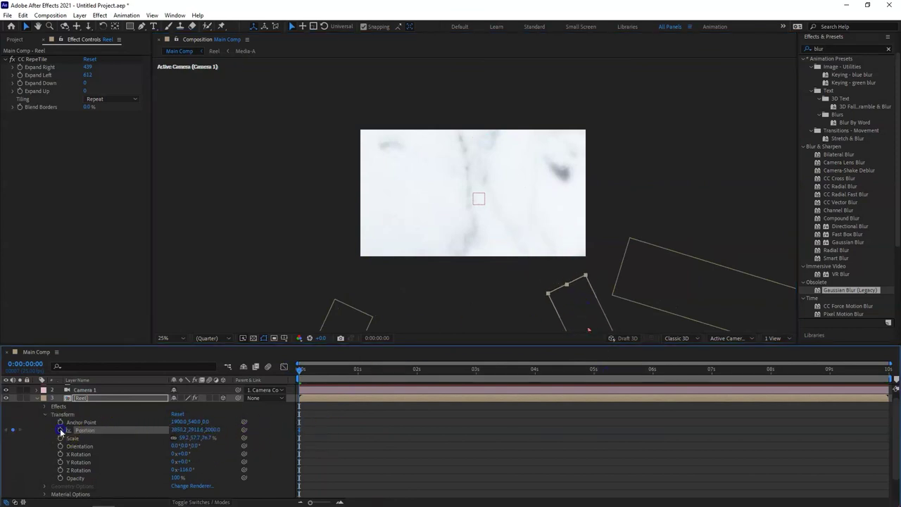
pyautogui.moveTo(300, 371); pyautogui.dragTo(384, 371)
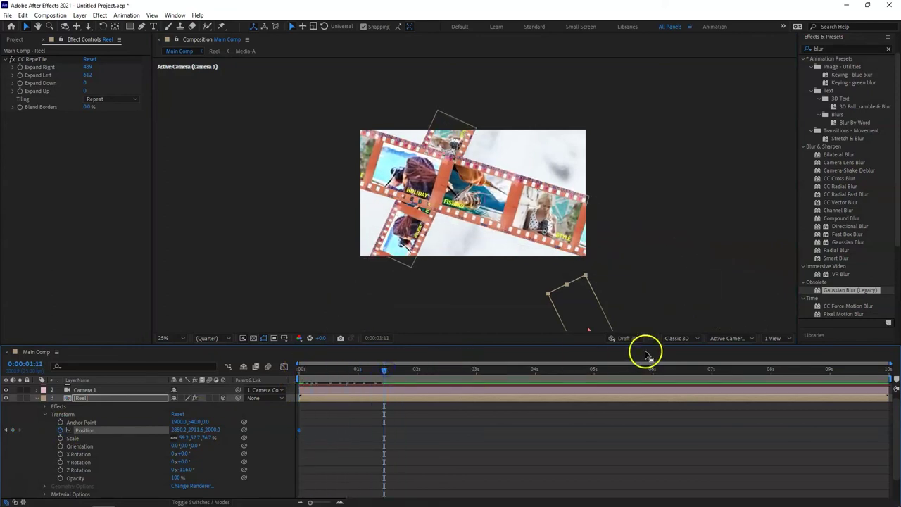
pyautogui.moveTo(591, 318); pyautogui.dragTo(472, 132)
# Apply Easy Ease to the new reel's two Position keyframes and pull its speed peak close to the start
pyautogui.click(372, 438)
pyautogui.moveTo(398, 427); pyautogui.dragTo(287, 457)
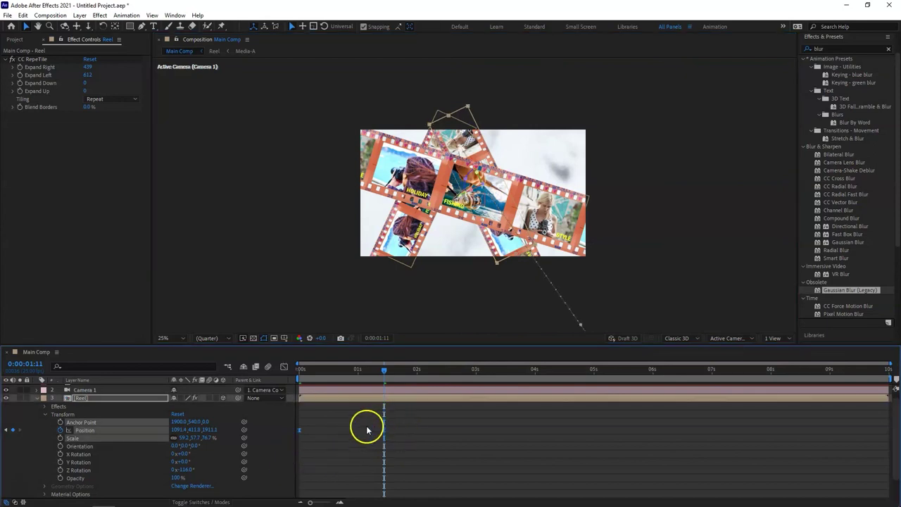
pyautogui.click(283, 366)
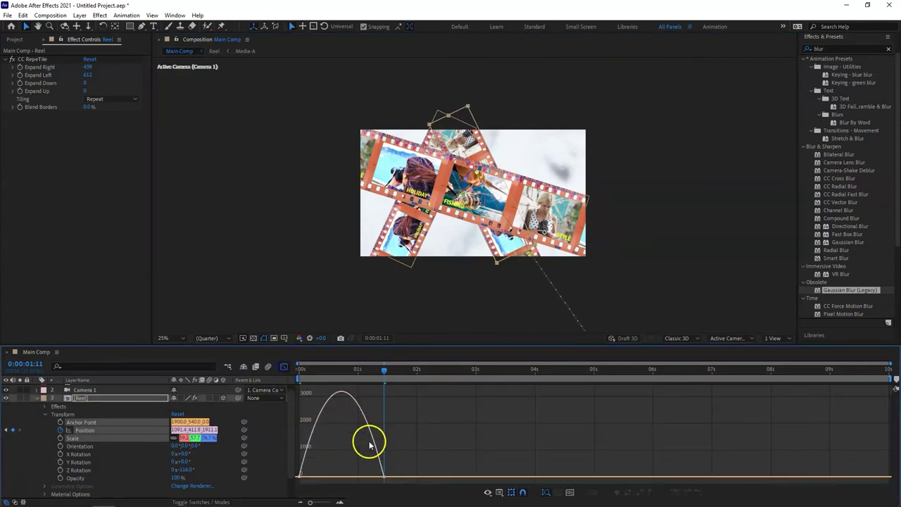
pyautogui.moveTo(368, 477); pyautogui.dragTo(313, 475)
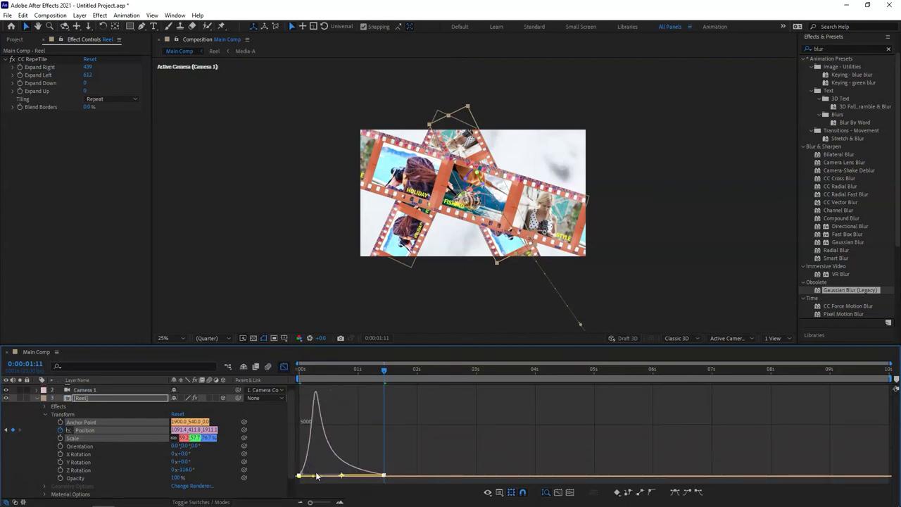
pyautogui.click(283, 368)
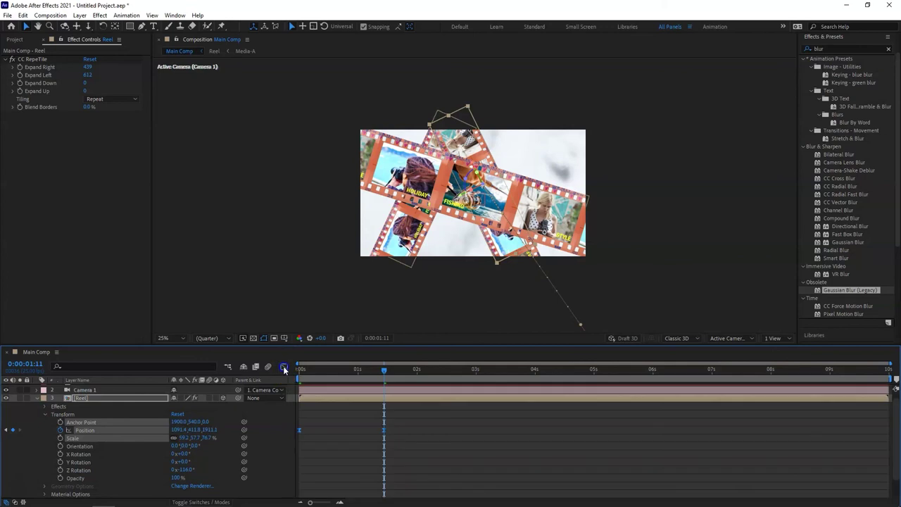